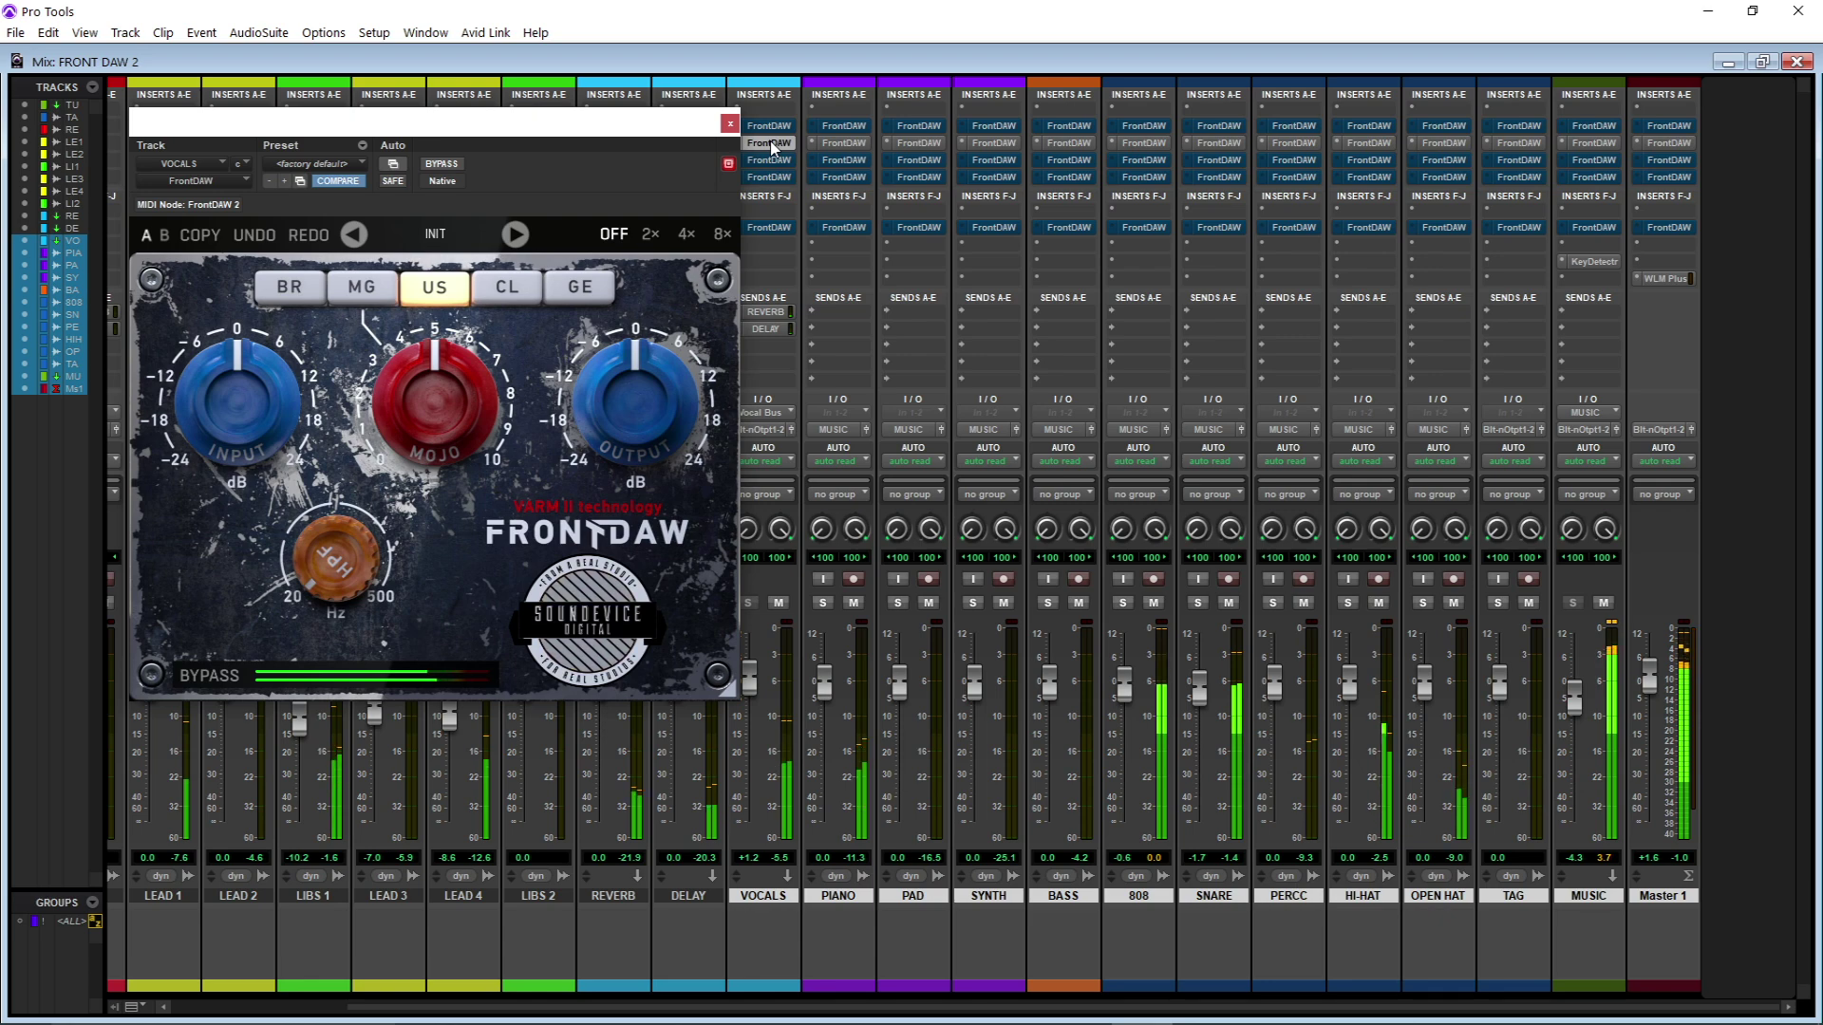
Step: Show the VOCALS track's first FrontDAW instance, set to BR mode
click(769, 125)
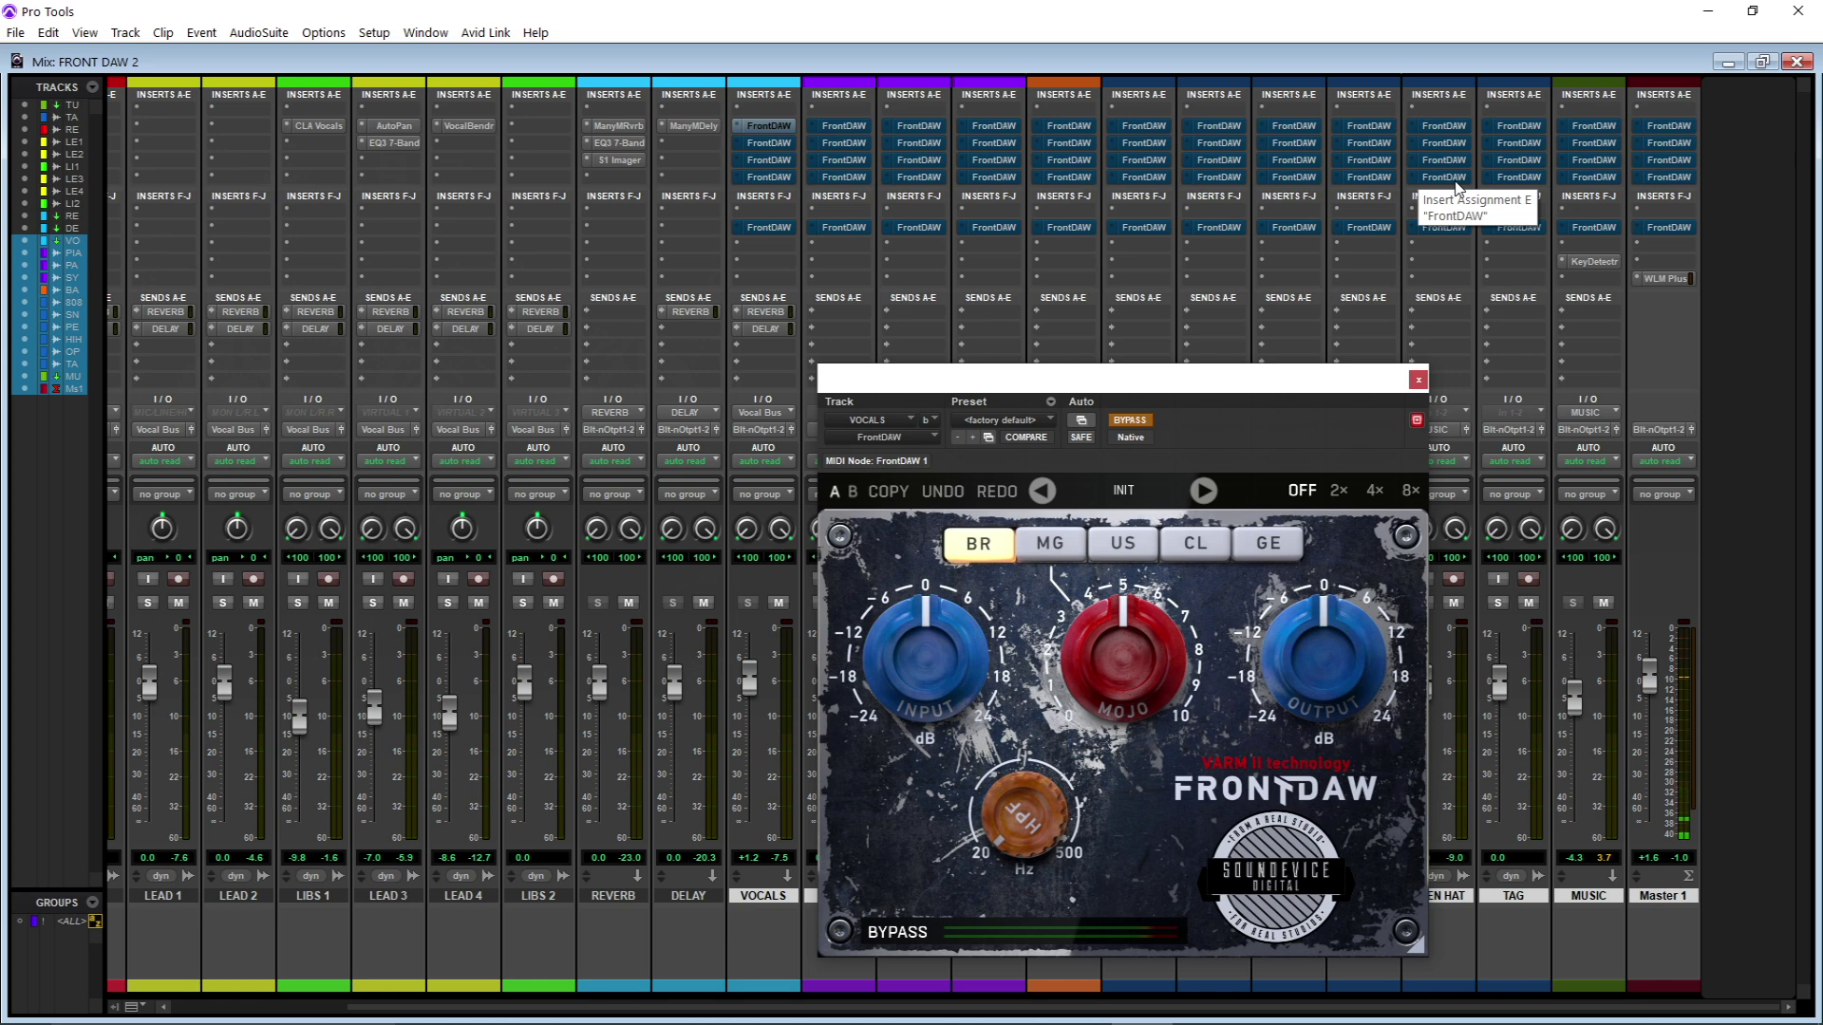
Step: Move the FrontDAW 1 window to the lower left, uncovering the strips from PIANO rightward
drag(1224, 380, 1137, 173)
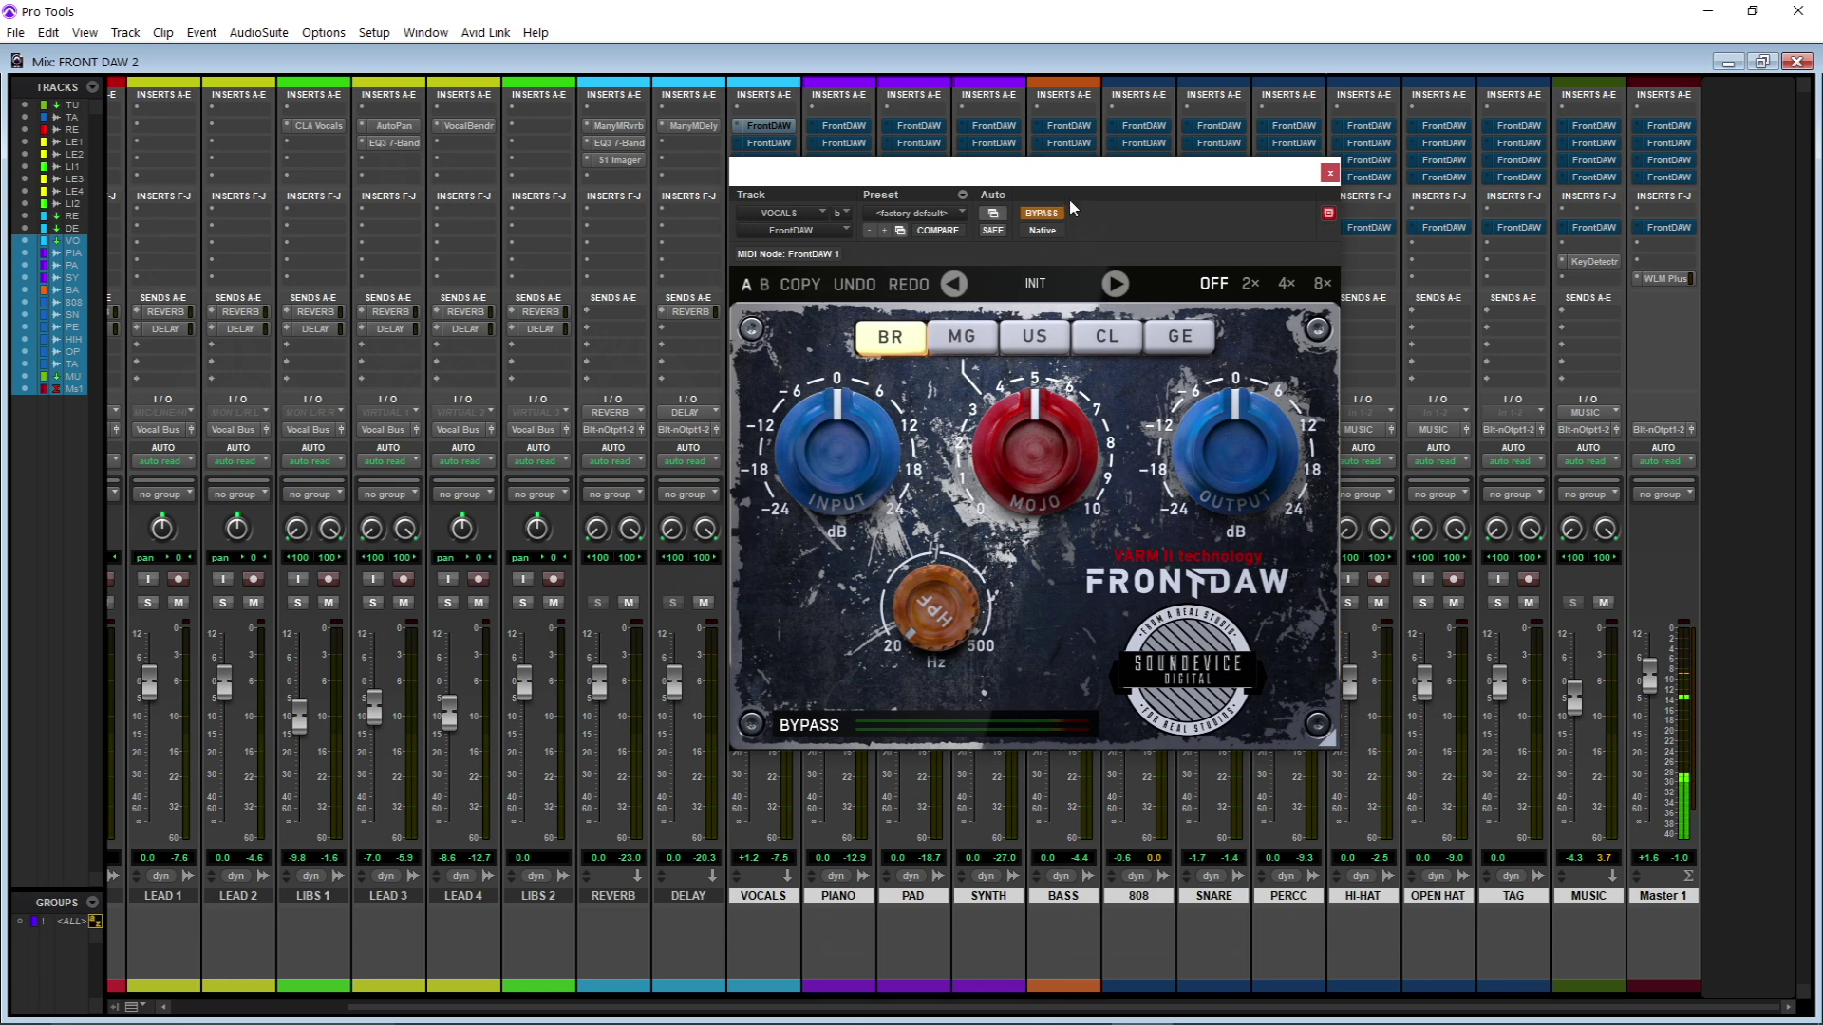
drag(1077, 181, 735, 314)
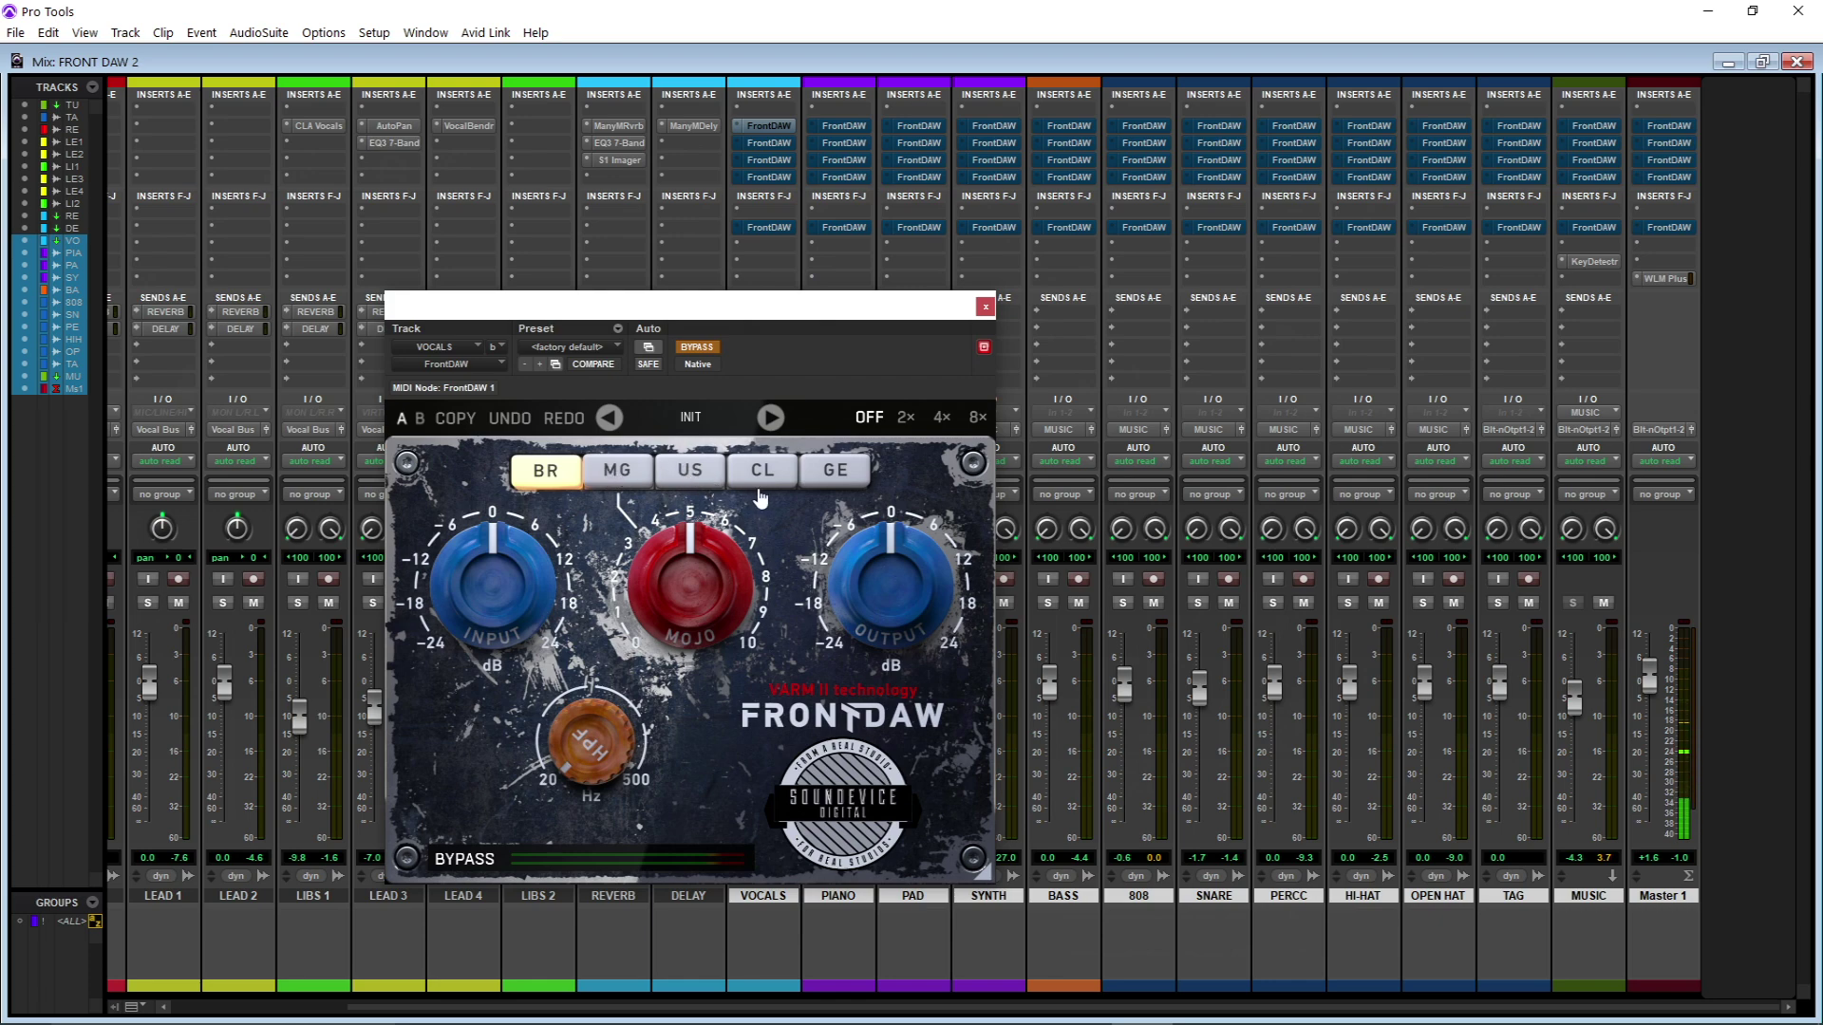
Step: Close the FrontDAW plug-in window so every mixer channel strip is visible
click(985, 306)
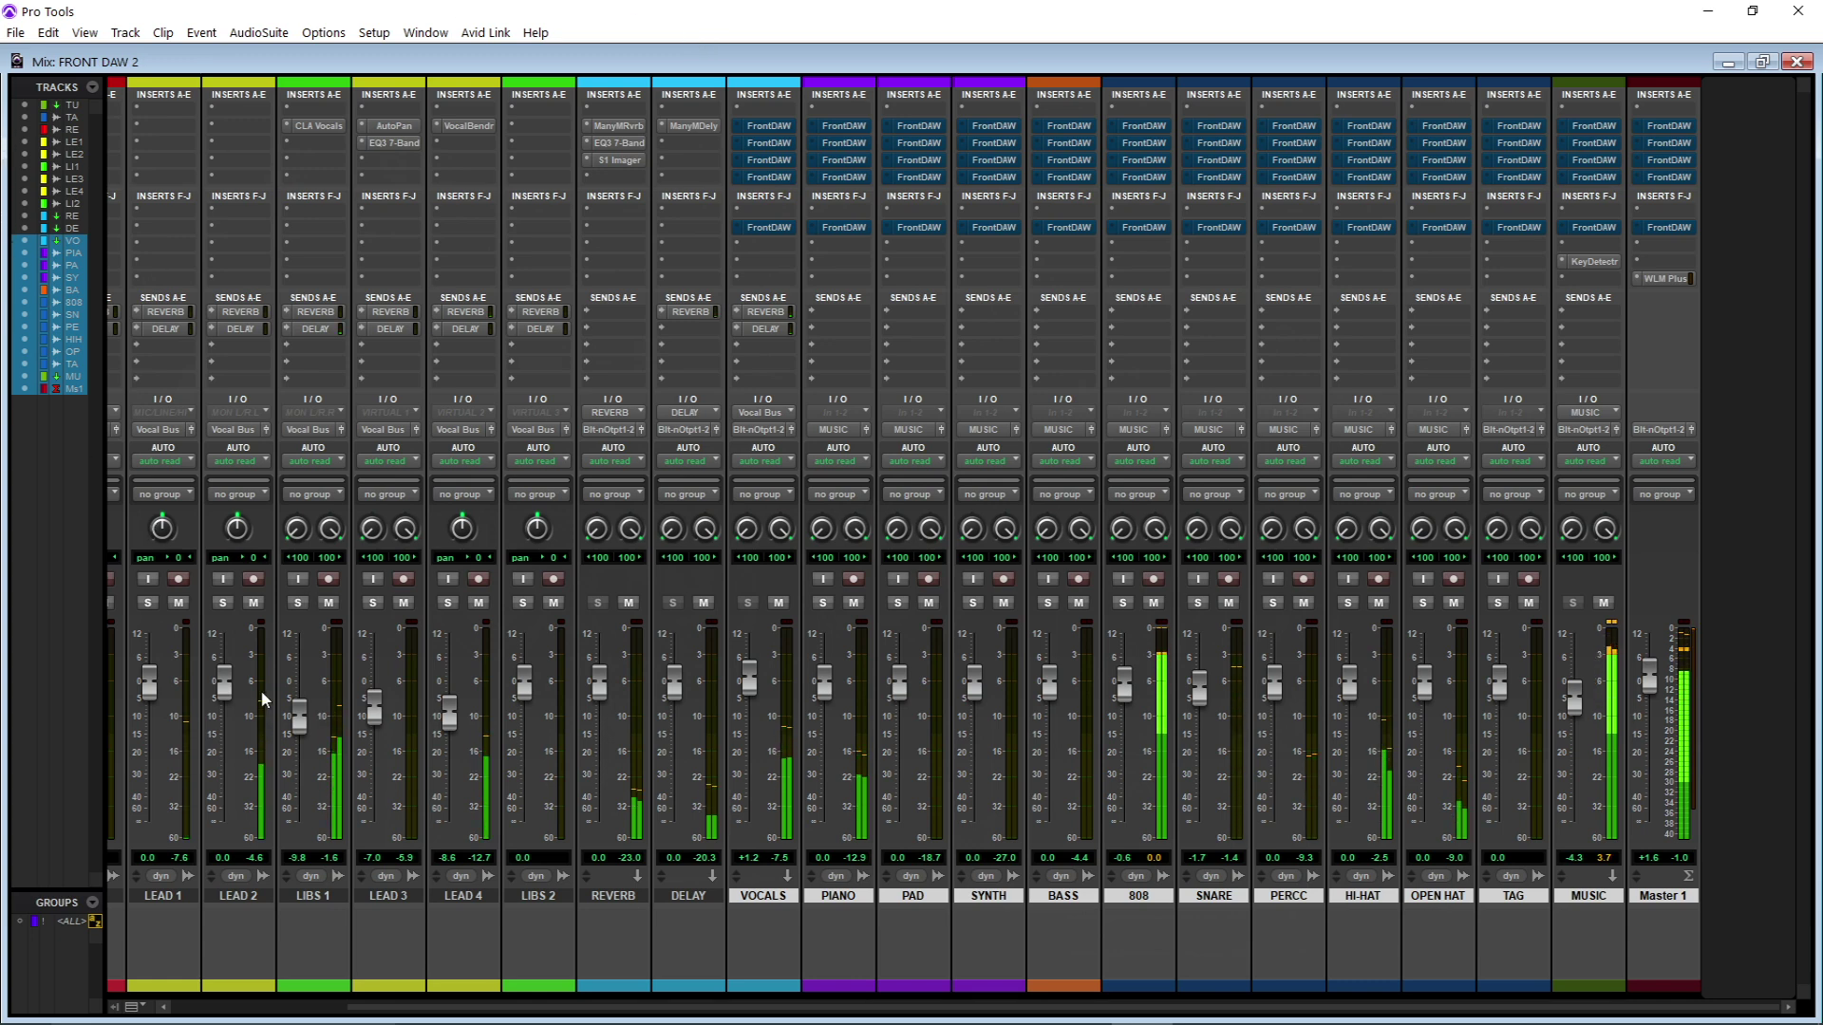
Step: Lower the LIBS 1 fader slightly to -10.2
drag(298, 720, 298, 728)
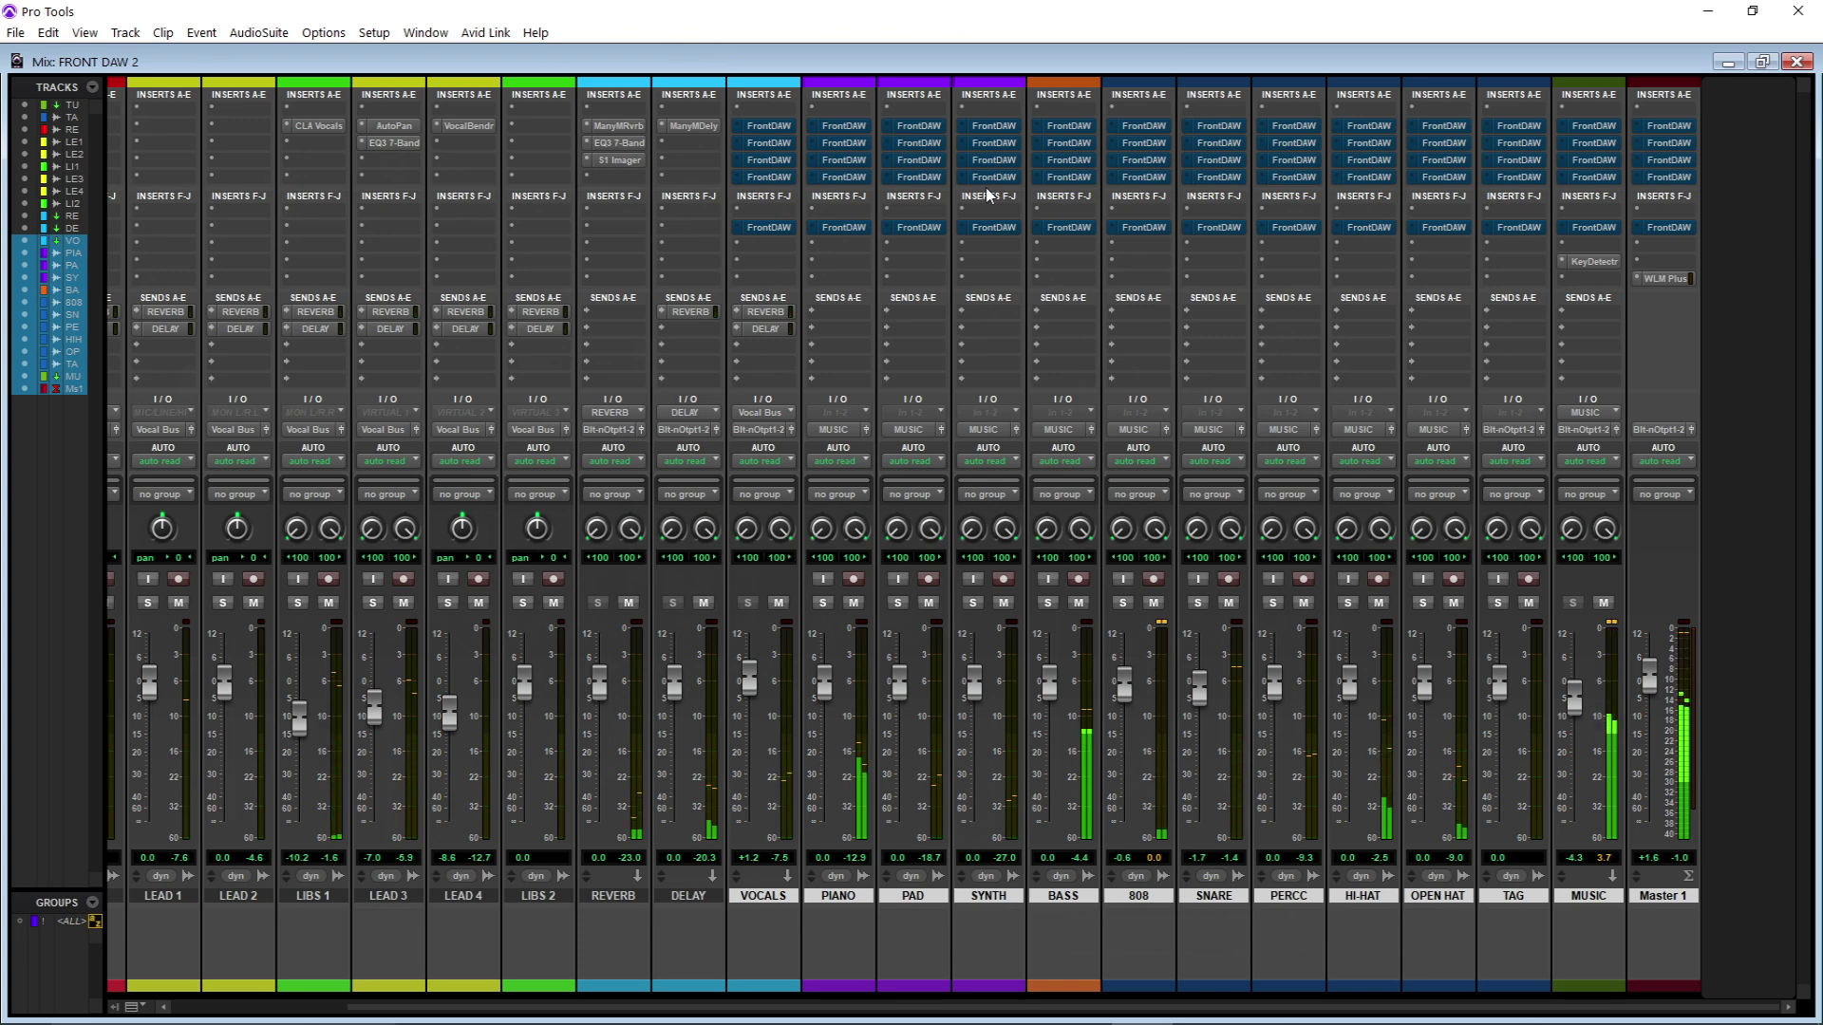
Step: Reopen the VOCALS track's FrontDAW plug-in in BR mode
click(769, 127)
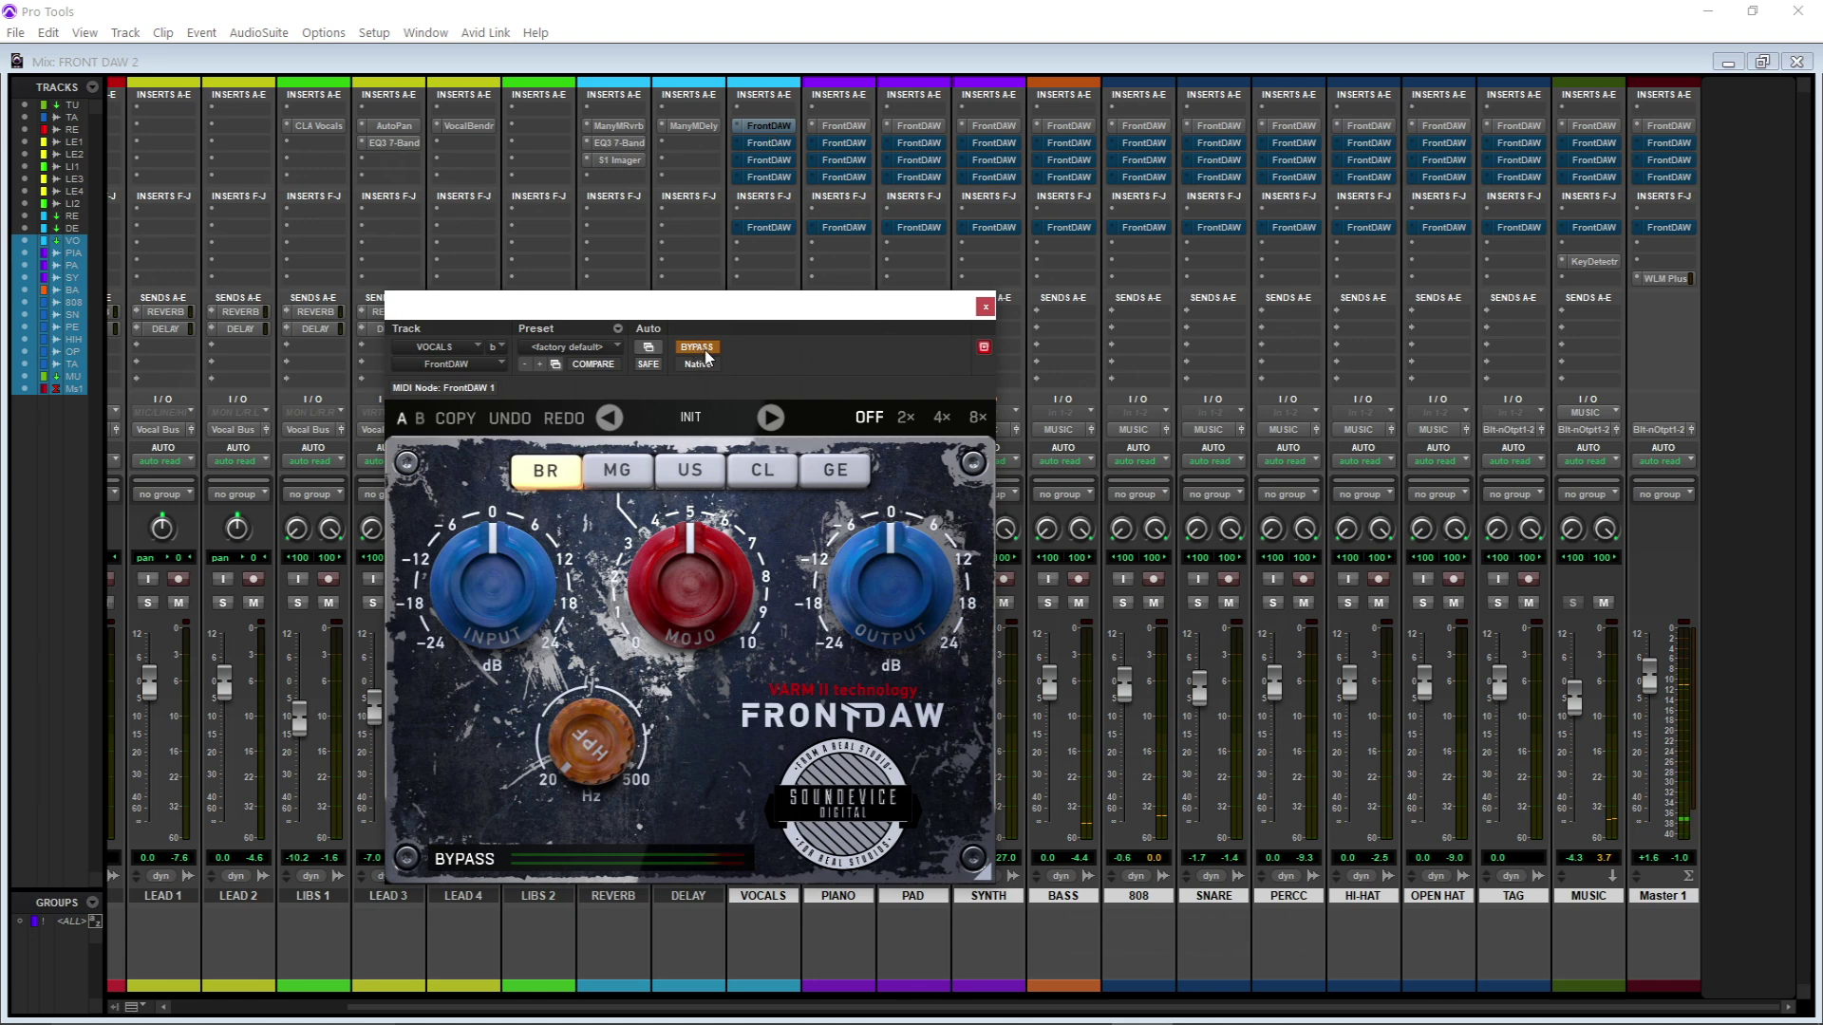
Step: Park the FrontDAW 1 window at the upper left and make the Mix window active
drag(777, 306, 521, 125)
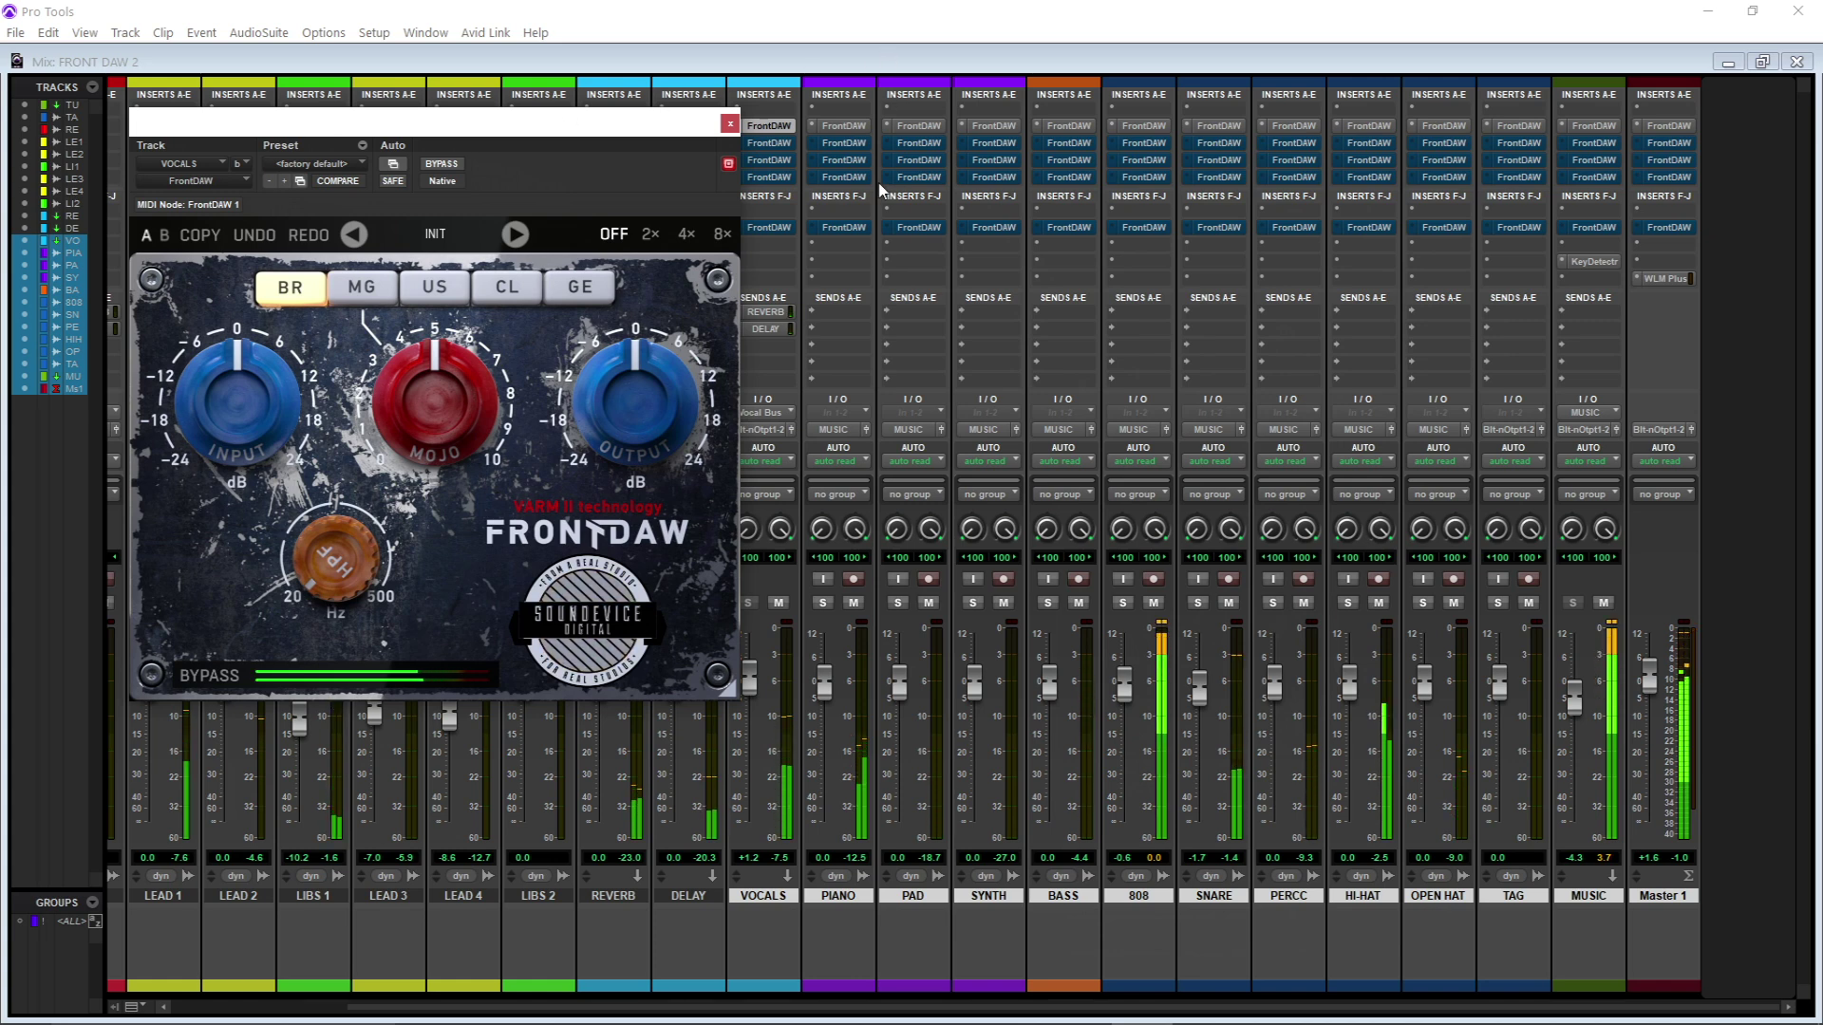
click(777, 129)
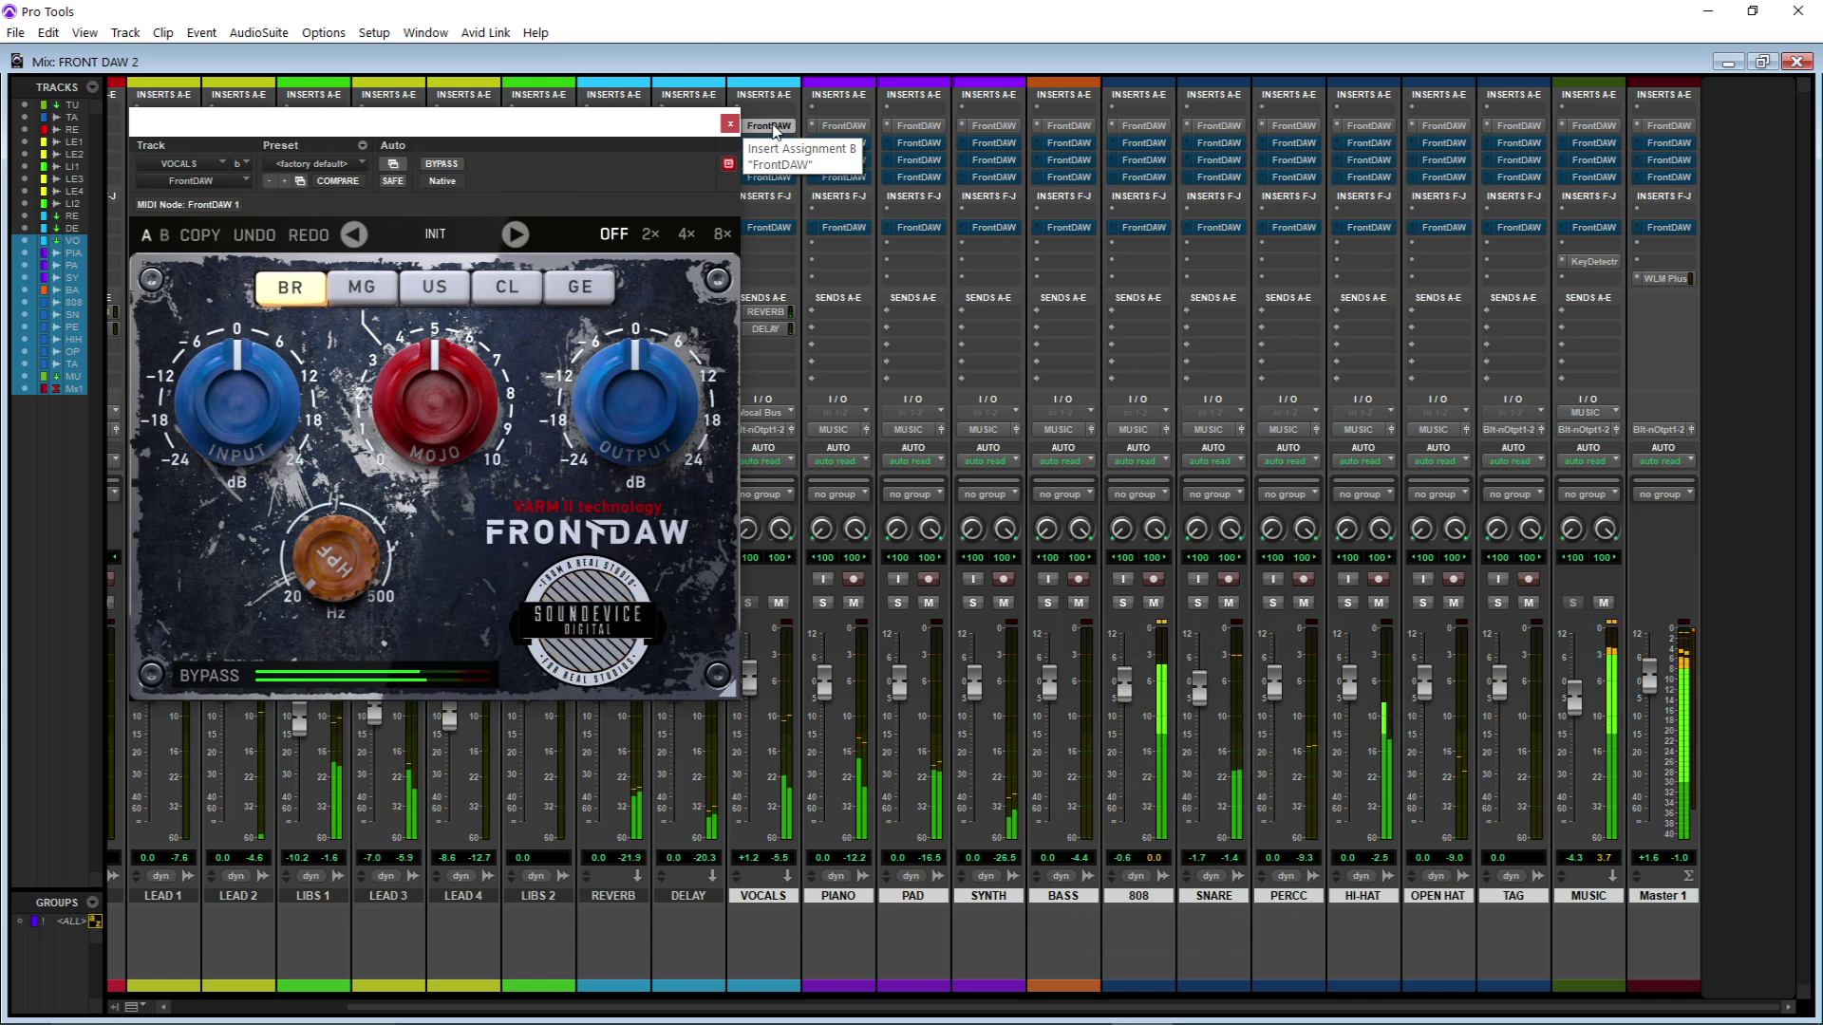
Step: Bypass-compare the first FrontDAW, finally leaving it bypassed on all tracks
ctrl+alt+click(770, 126)
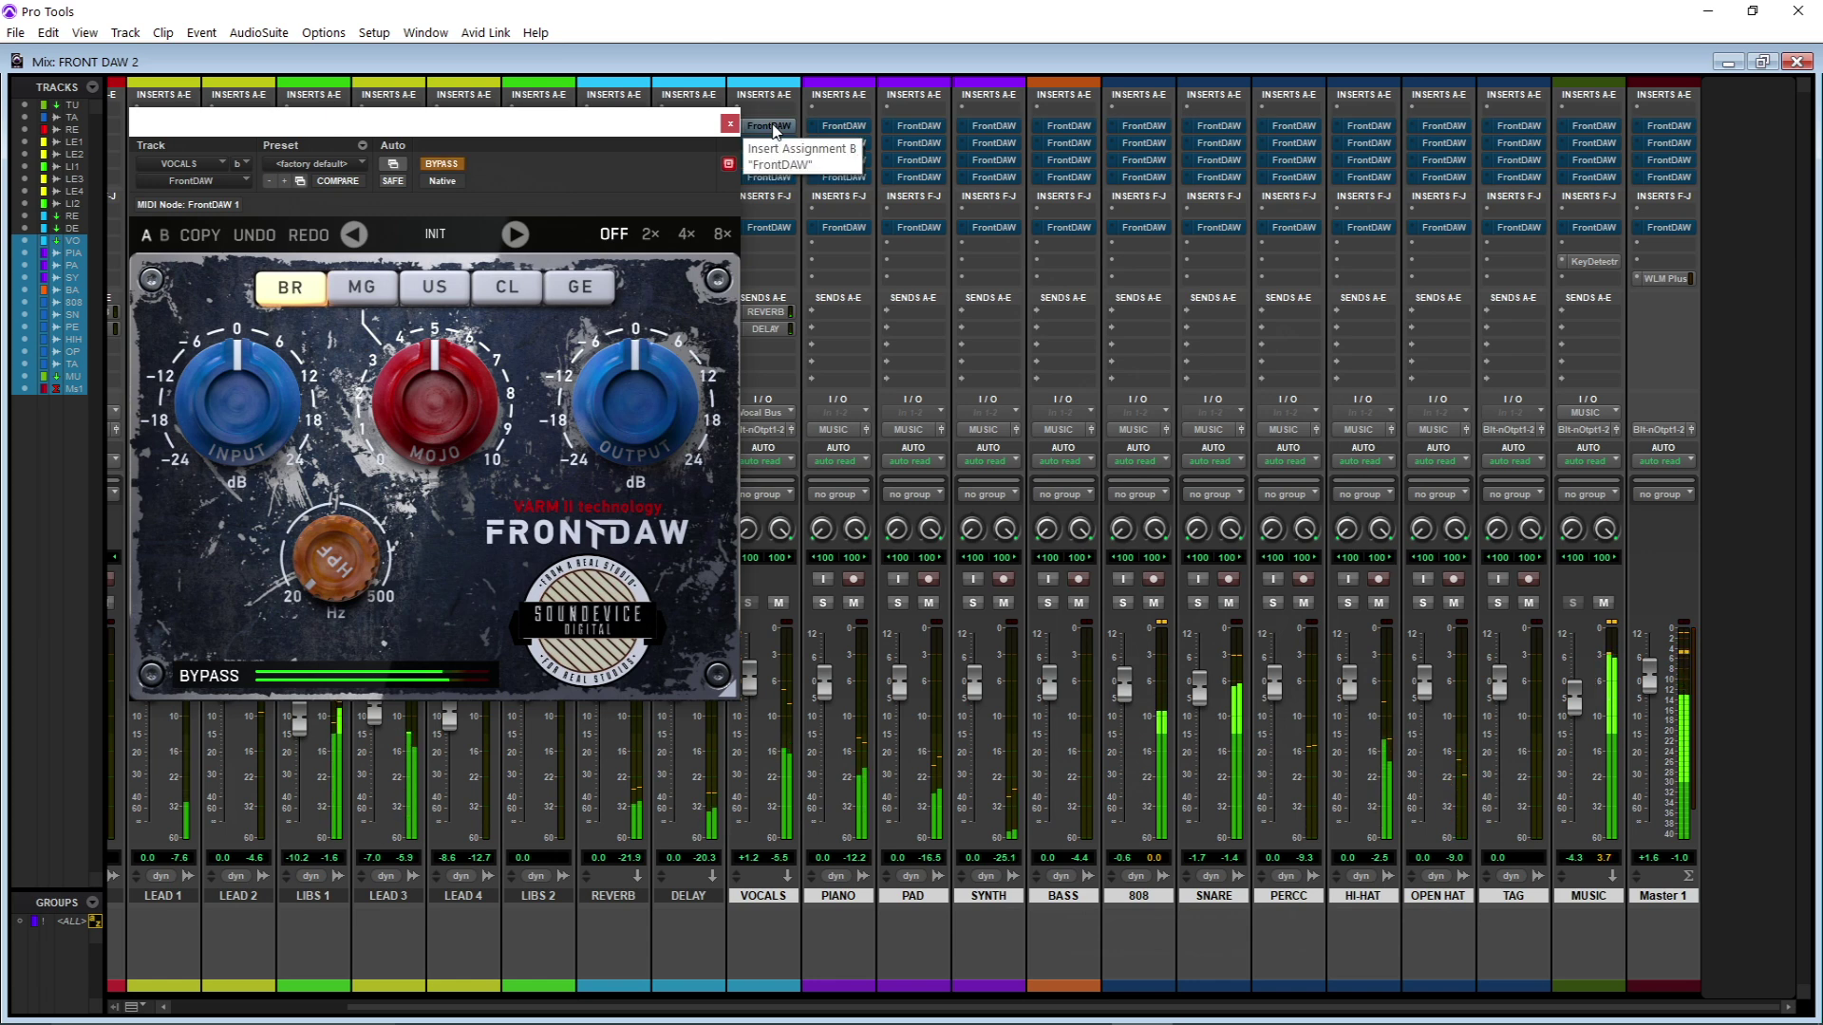
ctrl+alt+click(769, 126)
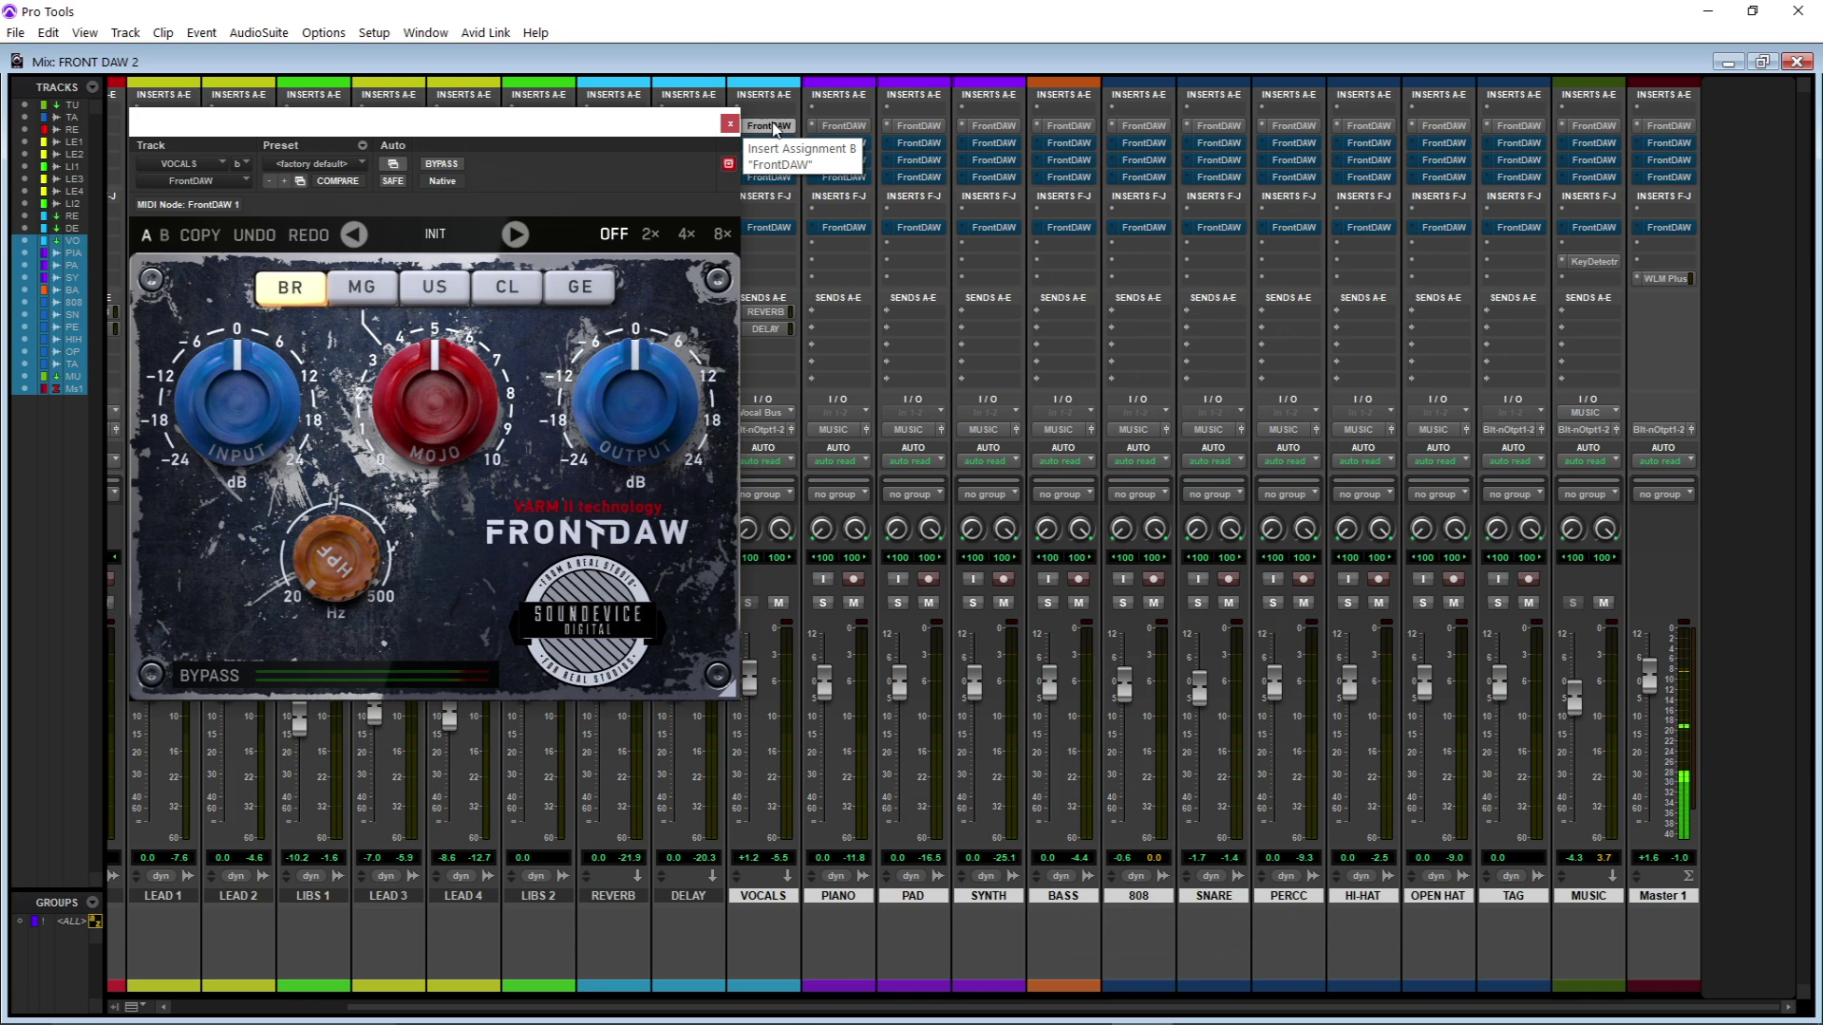
ctrl+alt+click(773, 126)
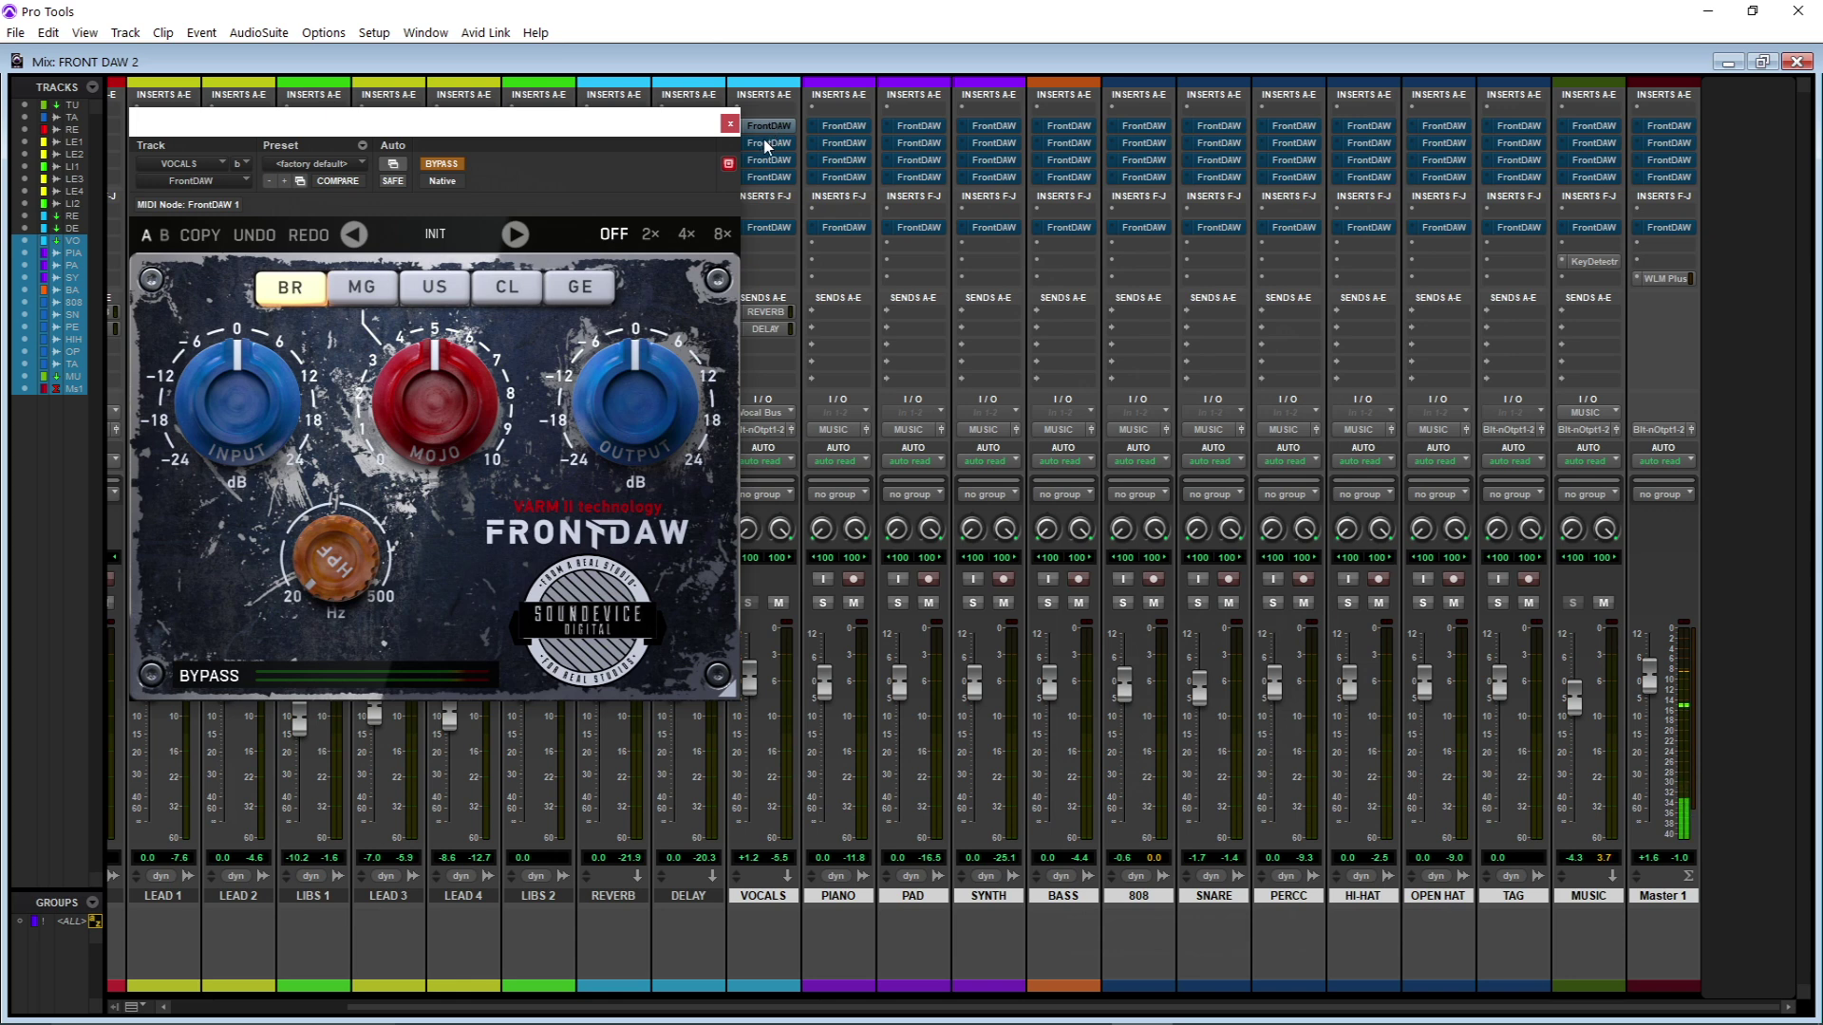
Step: Show the second VOCALS FrontDAW in US mode and bypass-compare it several times
click(773, 144)
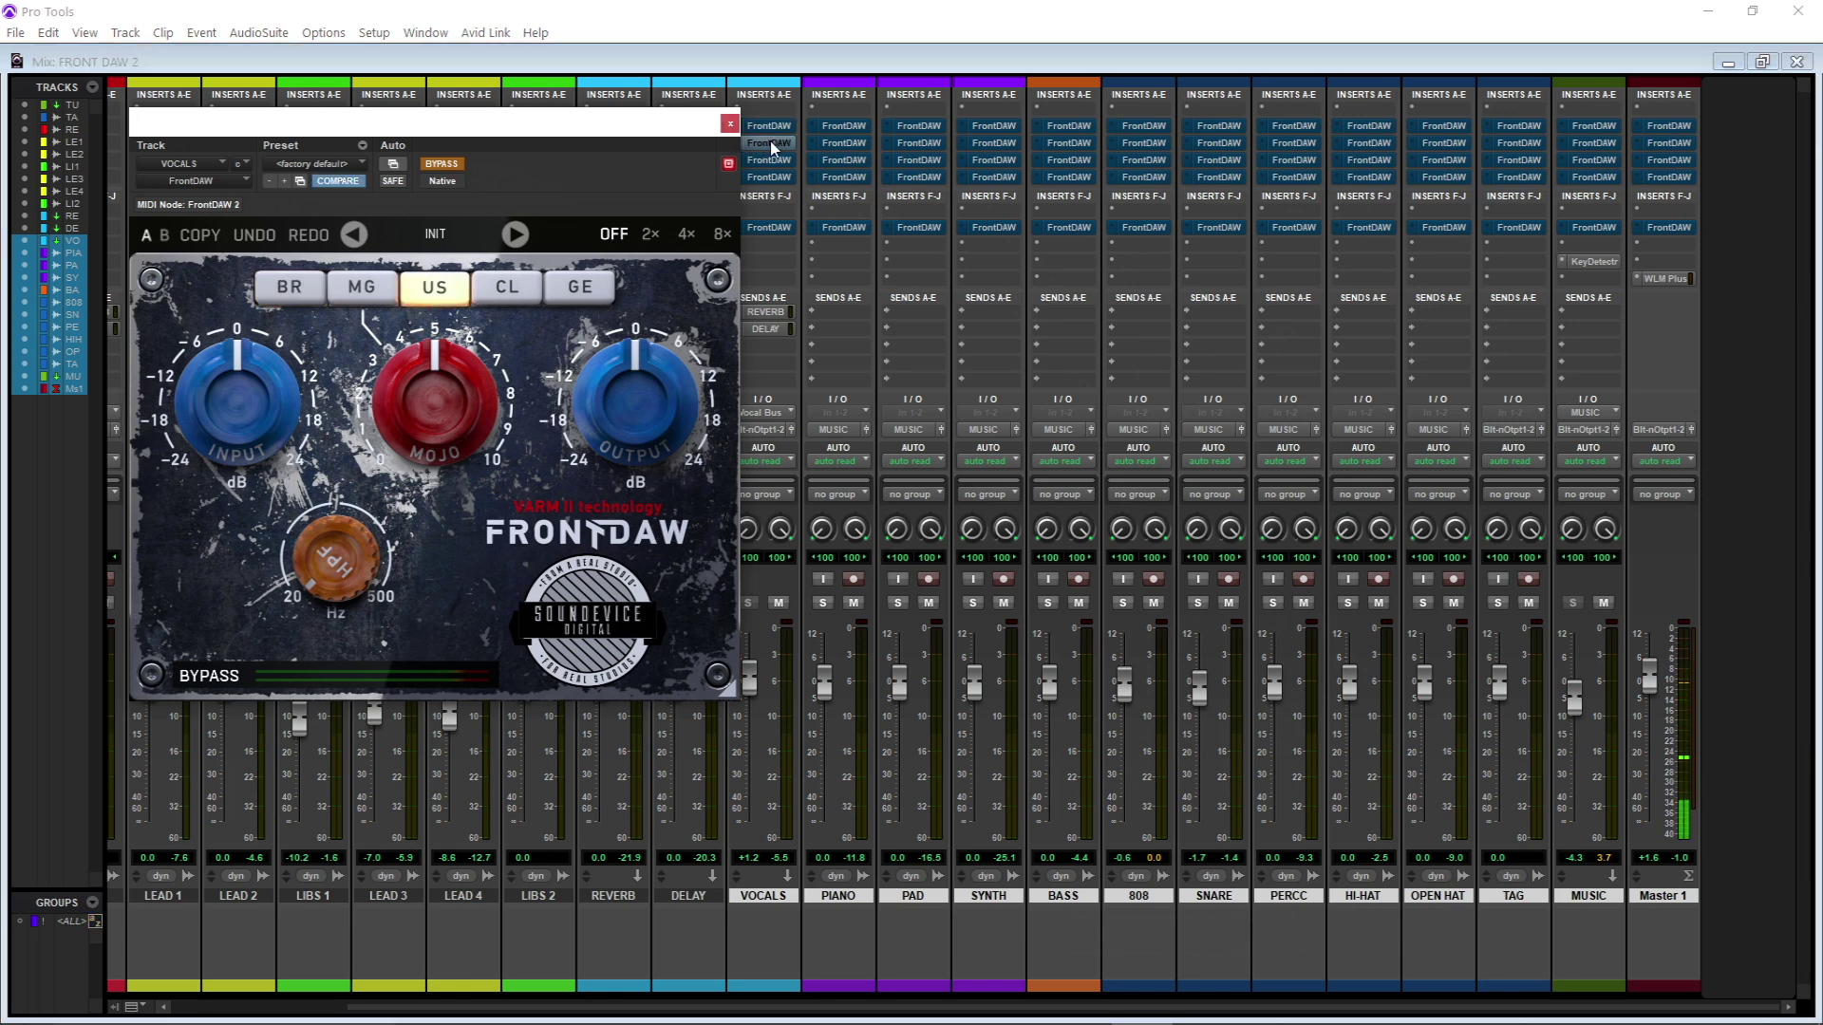
ctrl+alt+click(773, 145)
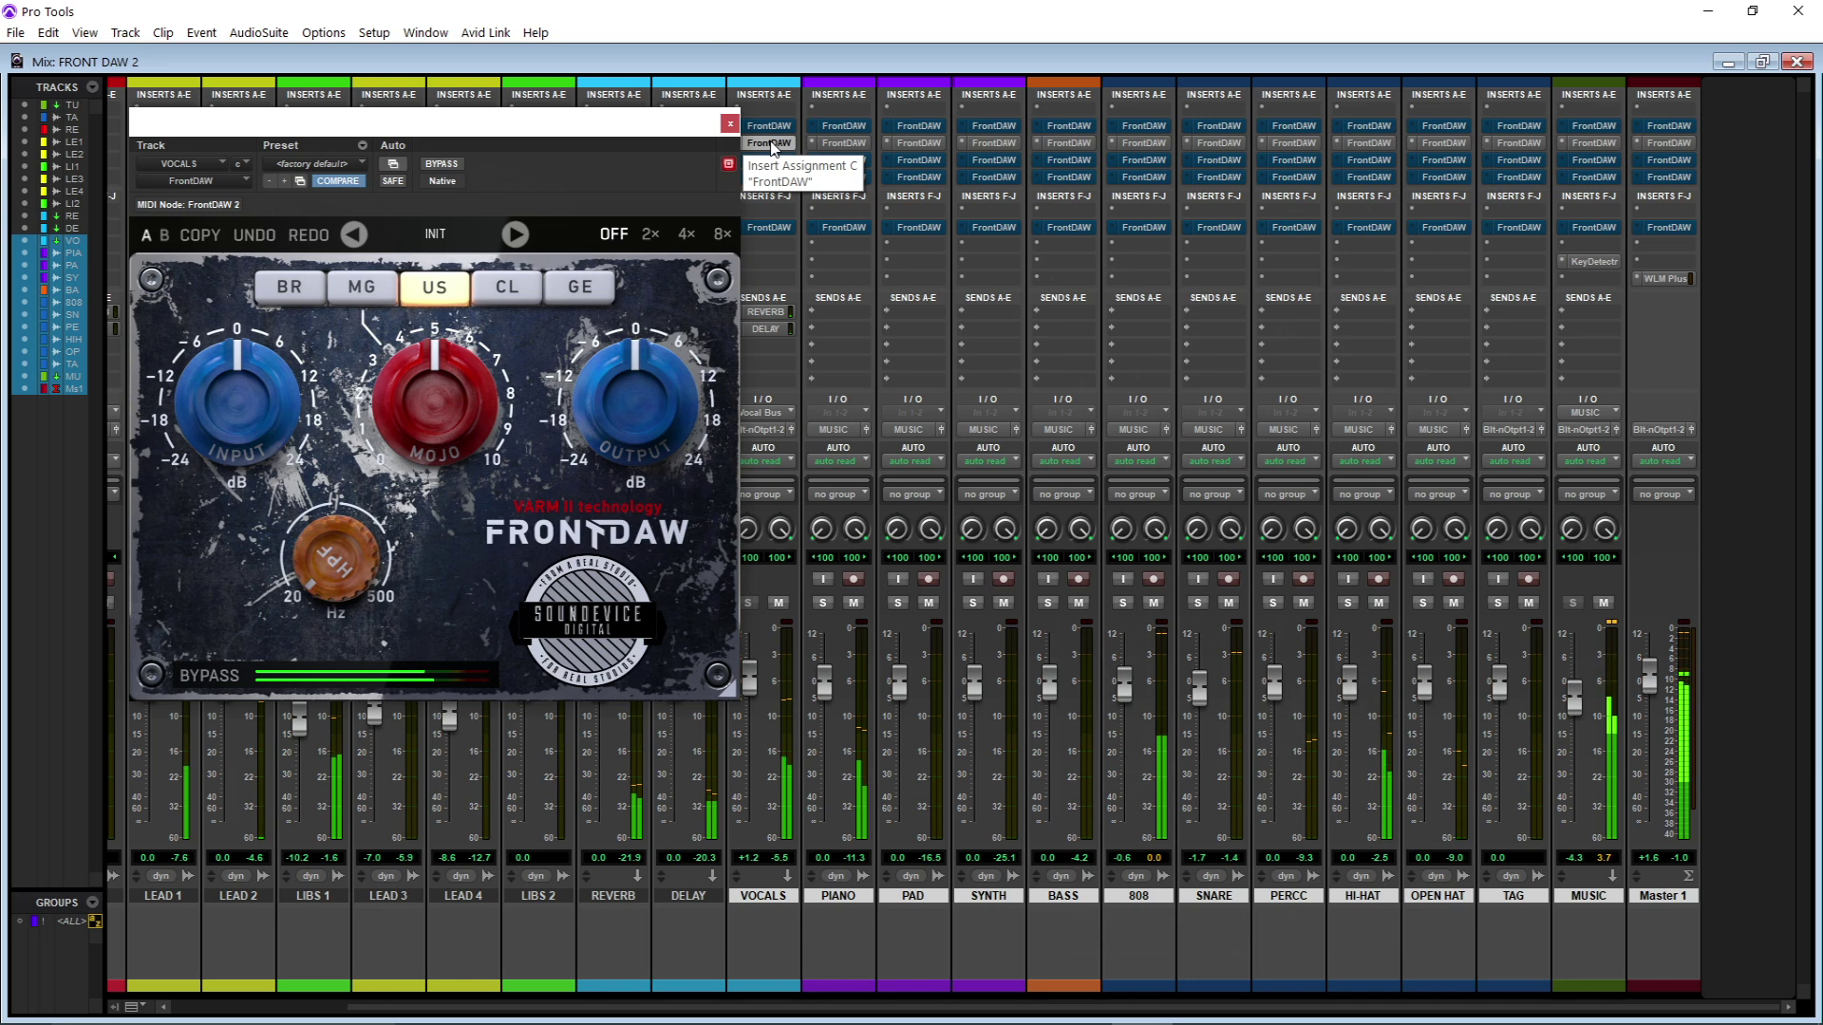
ctrl+click(771, 143)
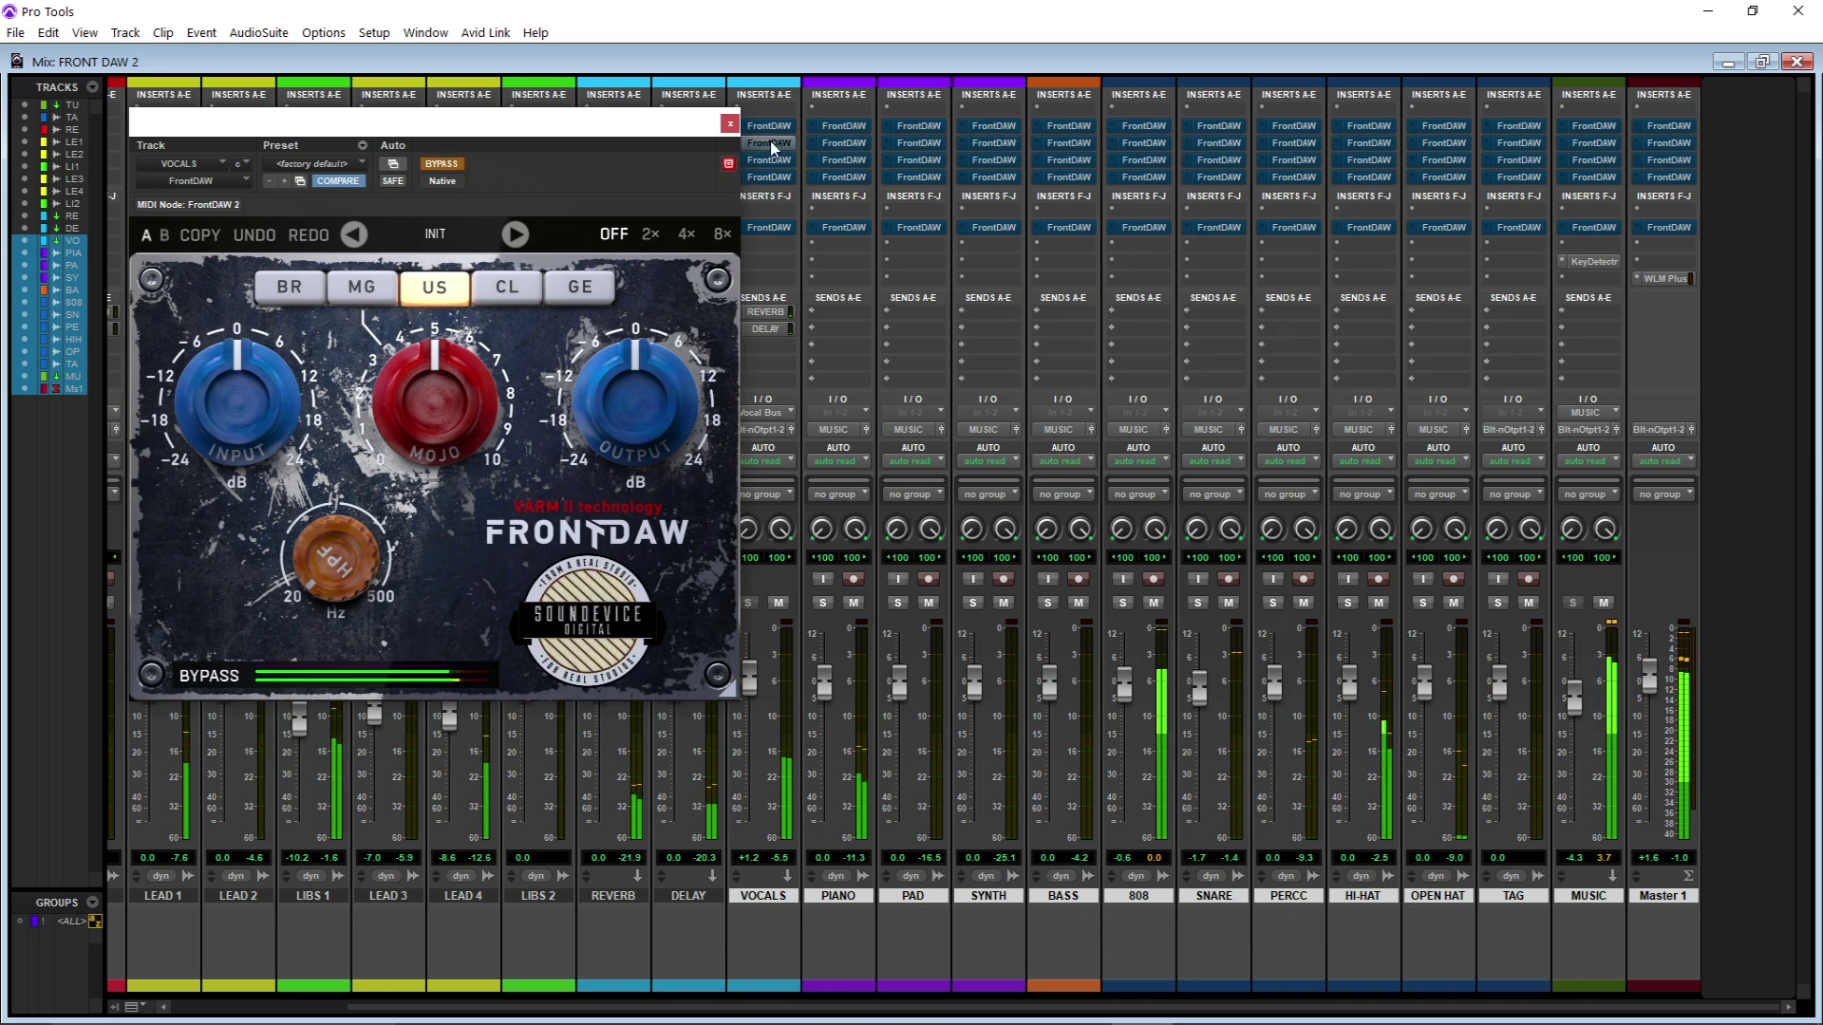
ctrl+alt+click(771, 142)
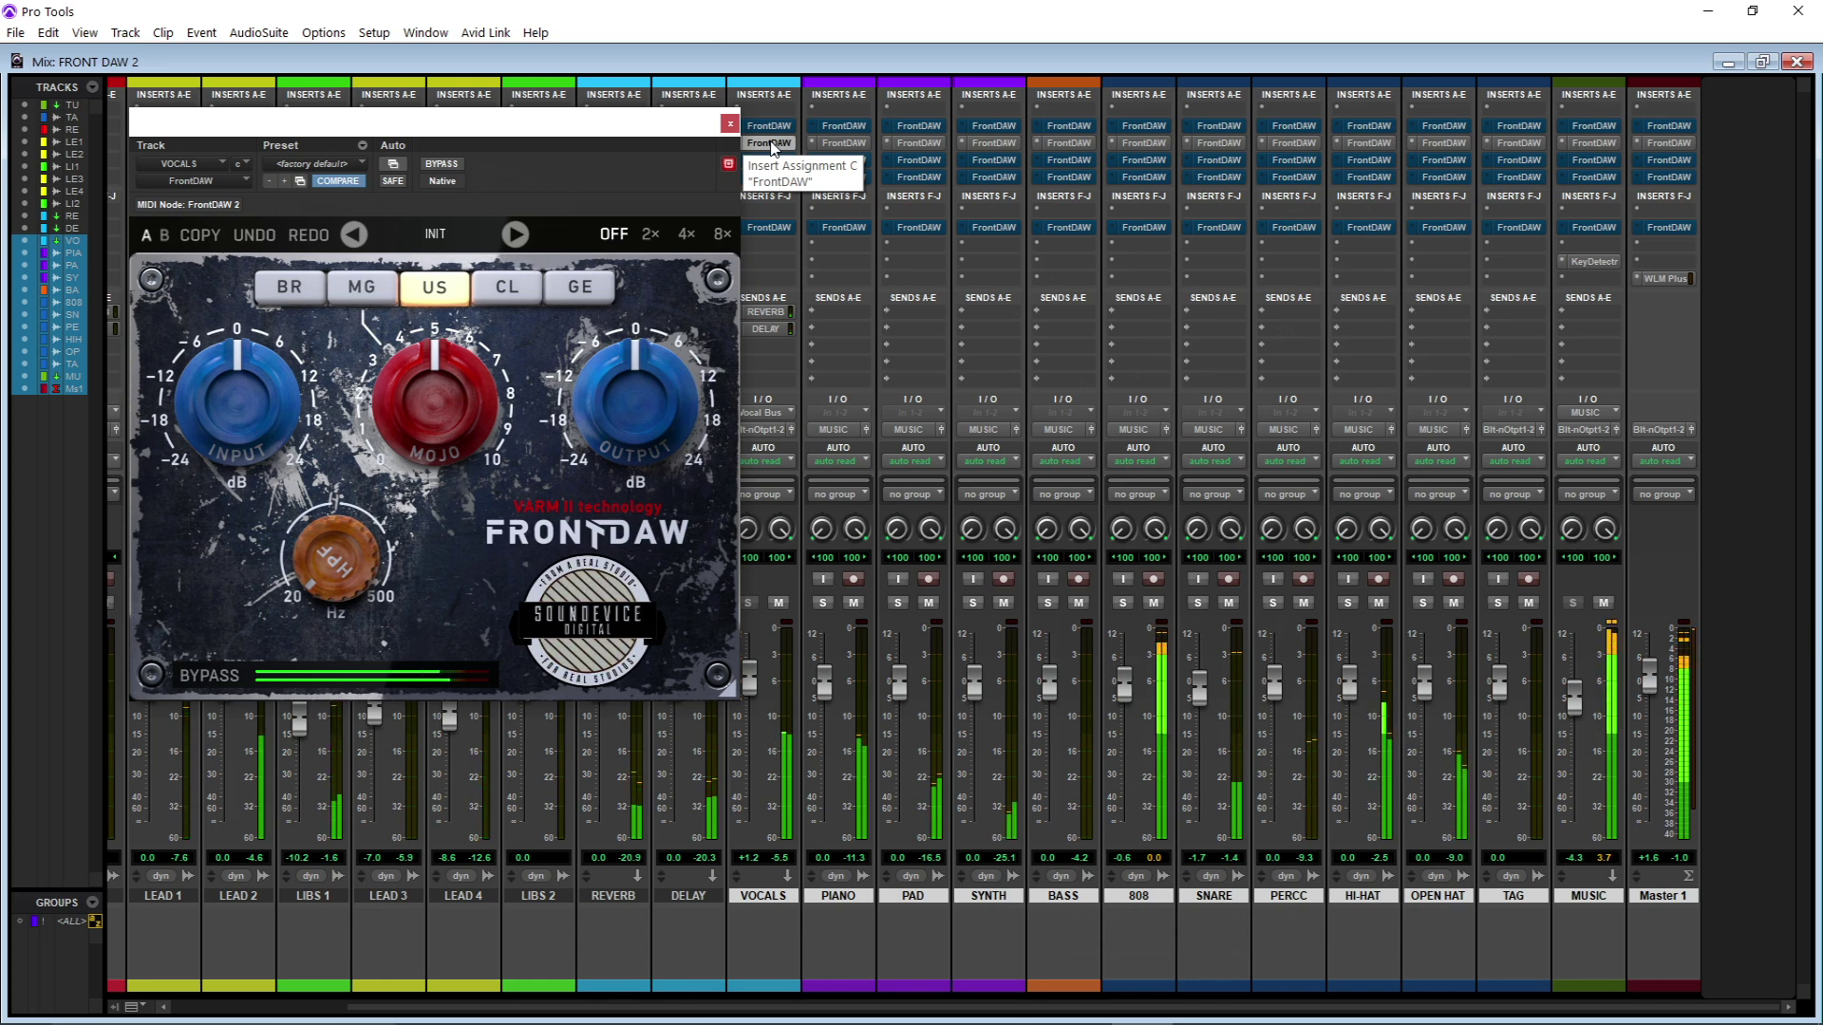
ctrl+click(769, 142)
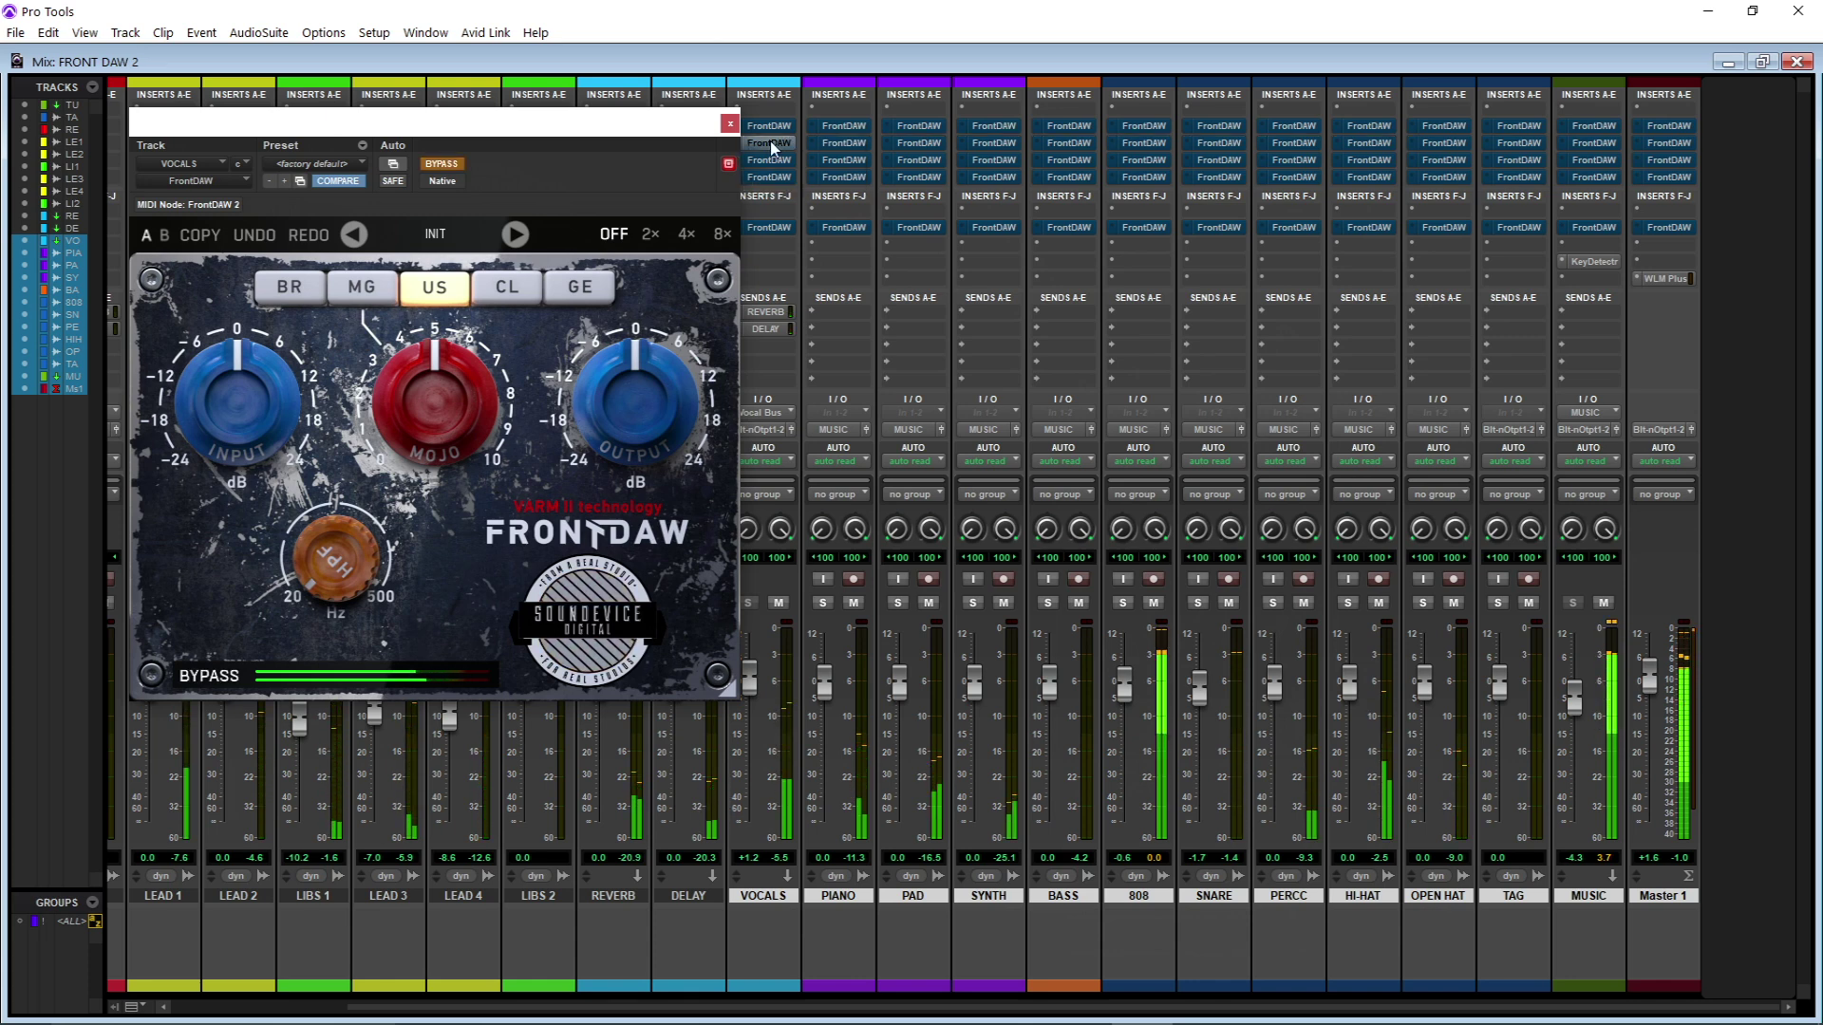
ctrl+alt+click(771, 145)
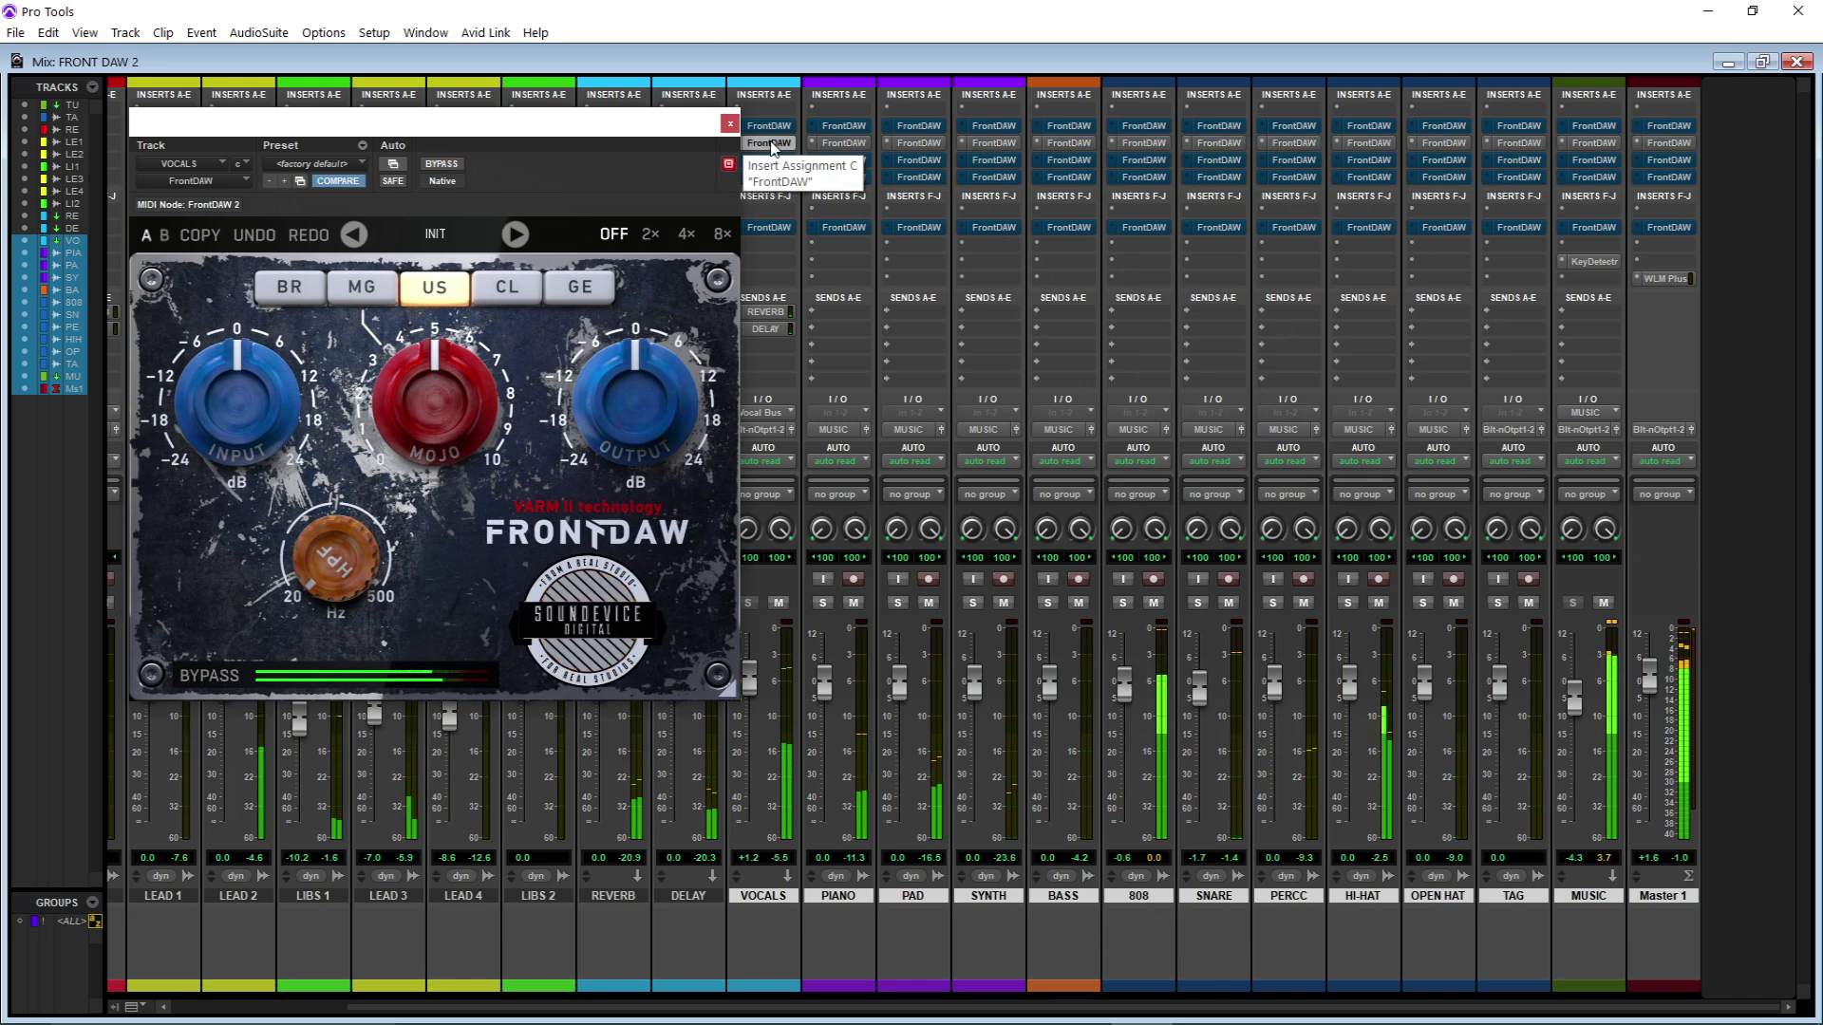
Step: Bypass FrontDAW 2 and bring up the VOCALS track's third FrontDAW, in GE mode
ctrl+alt+click(848, 145)
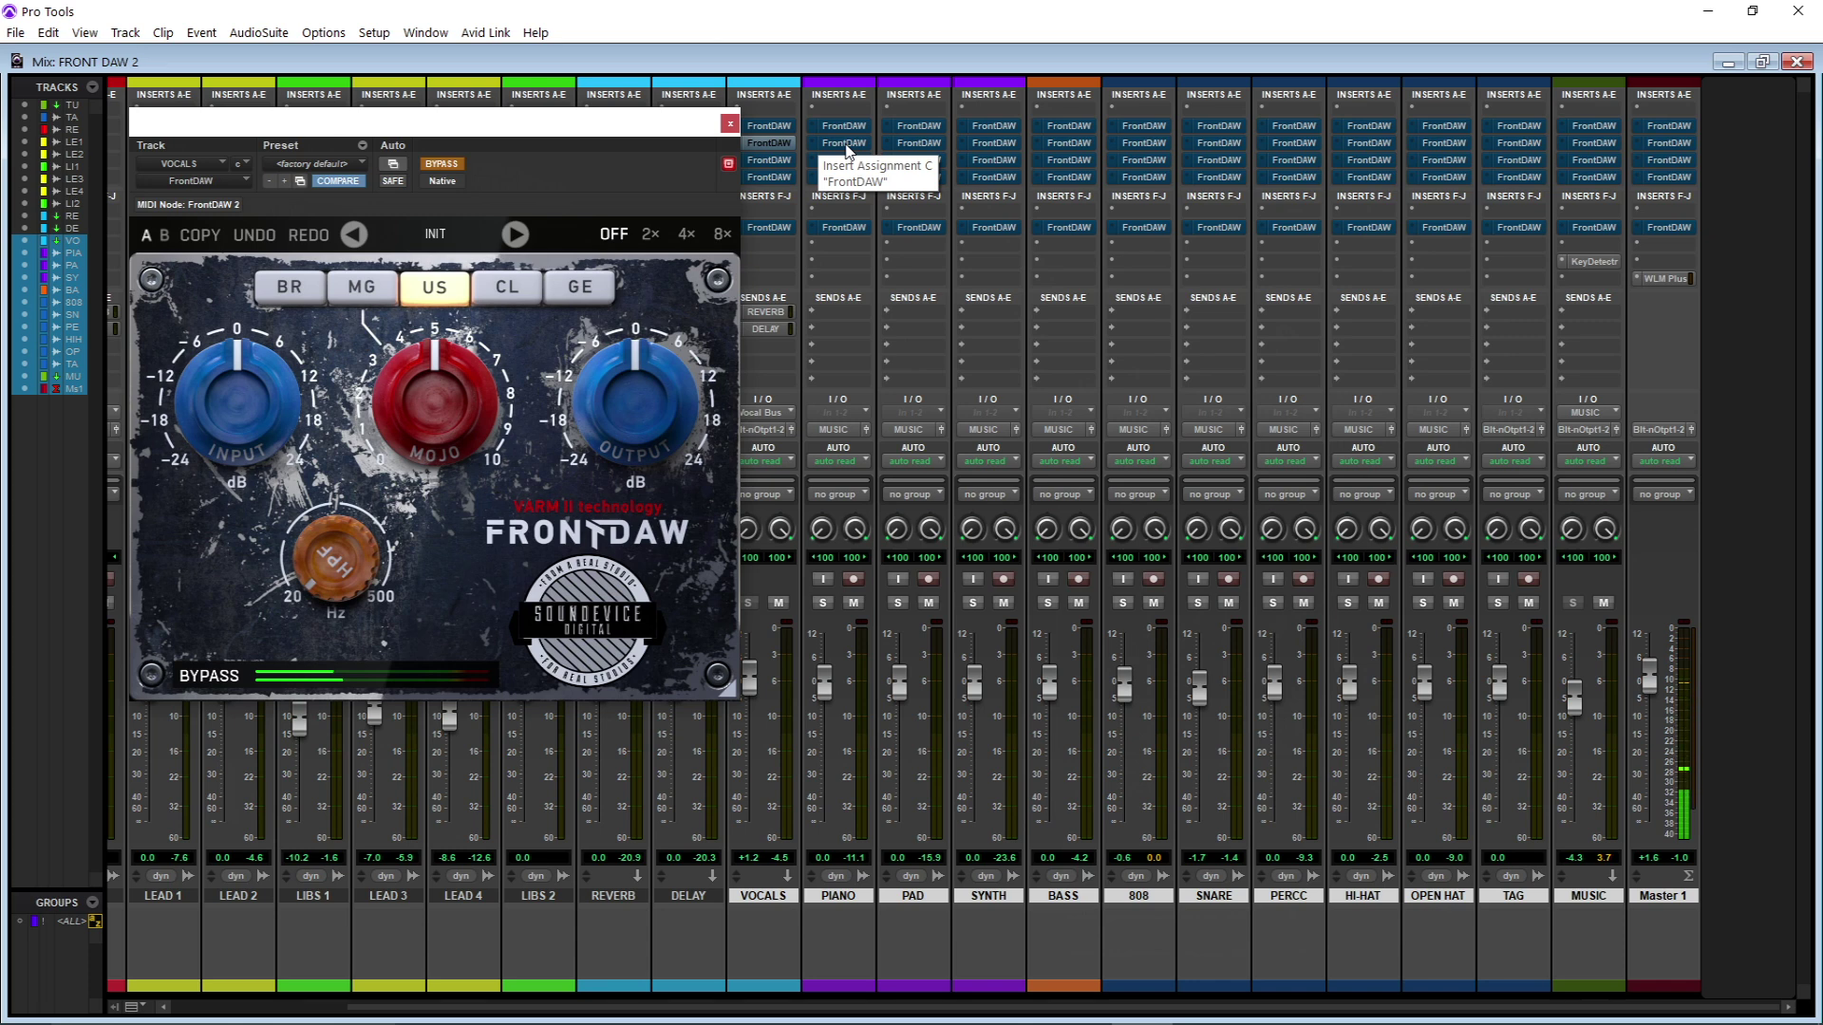
ctrl+alt+super+click(778, 162)
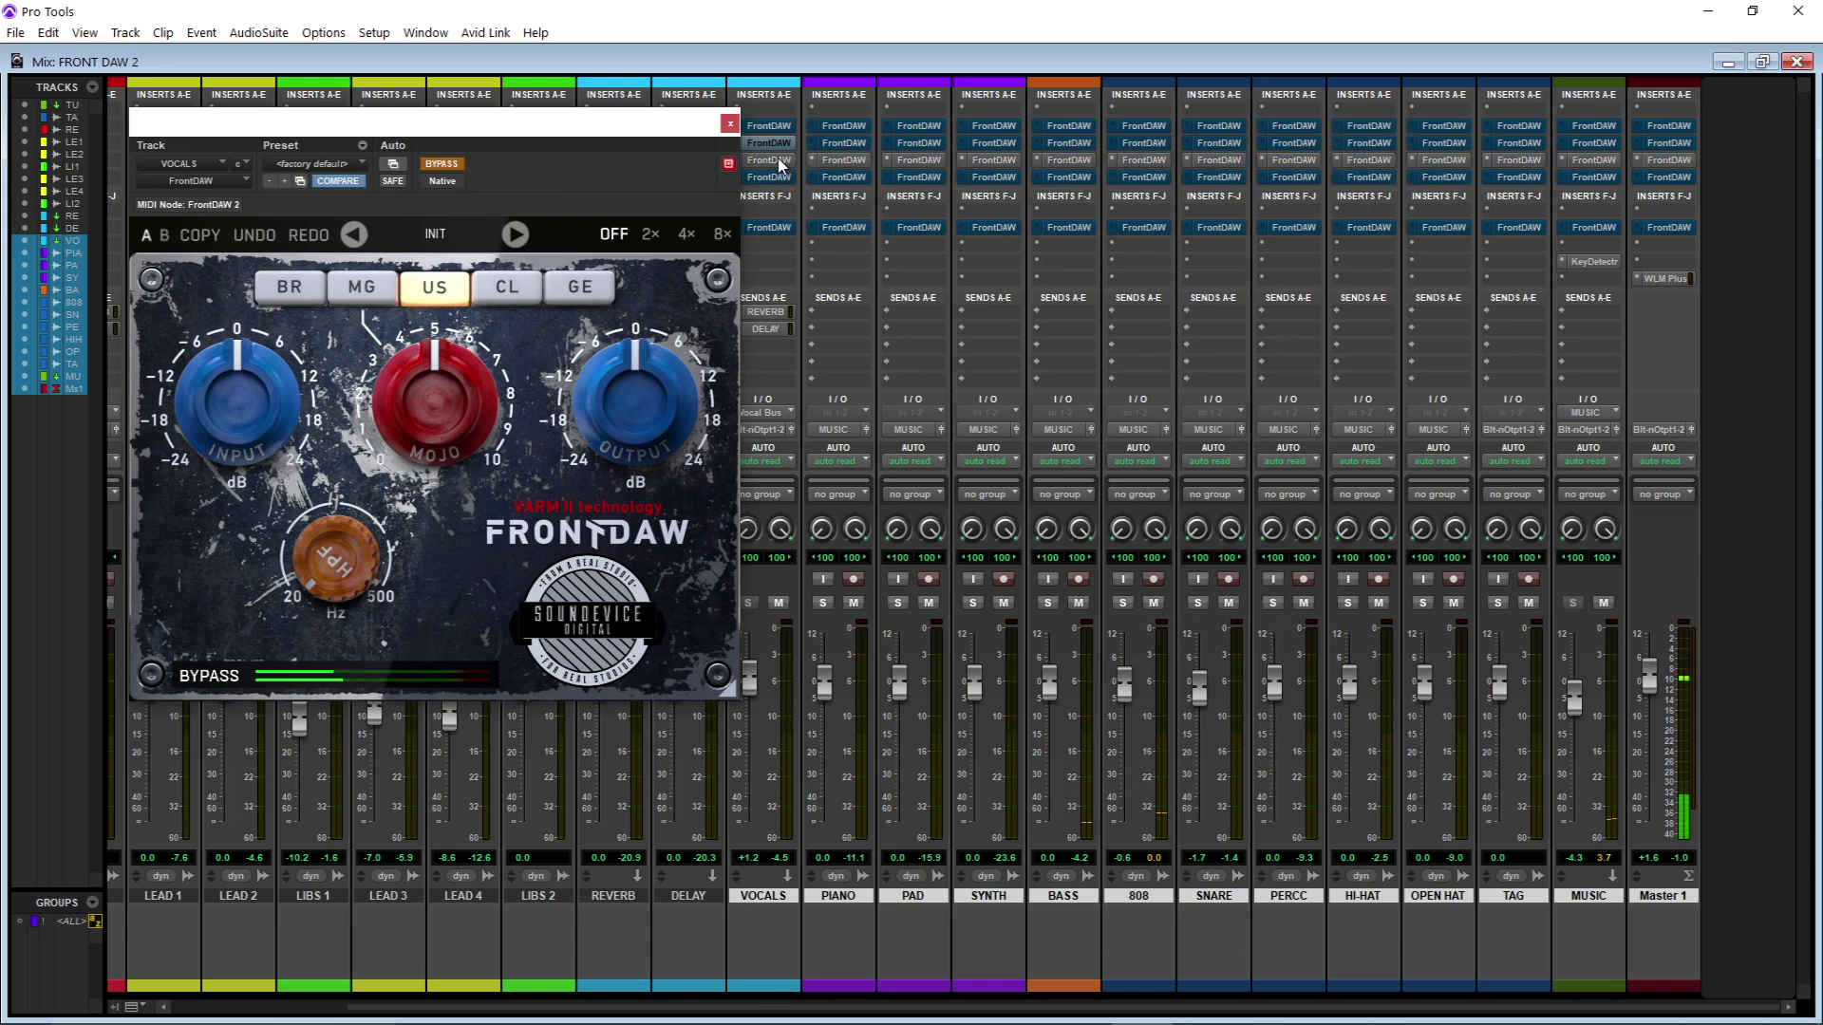
click(779, 161)
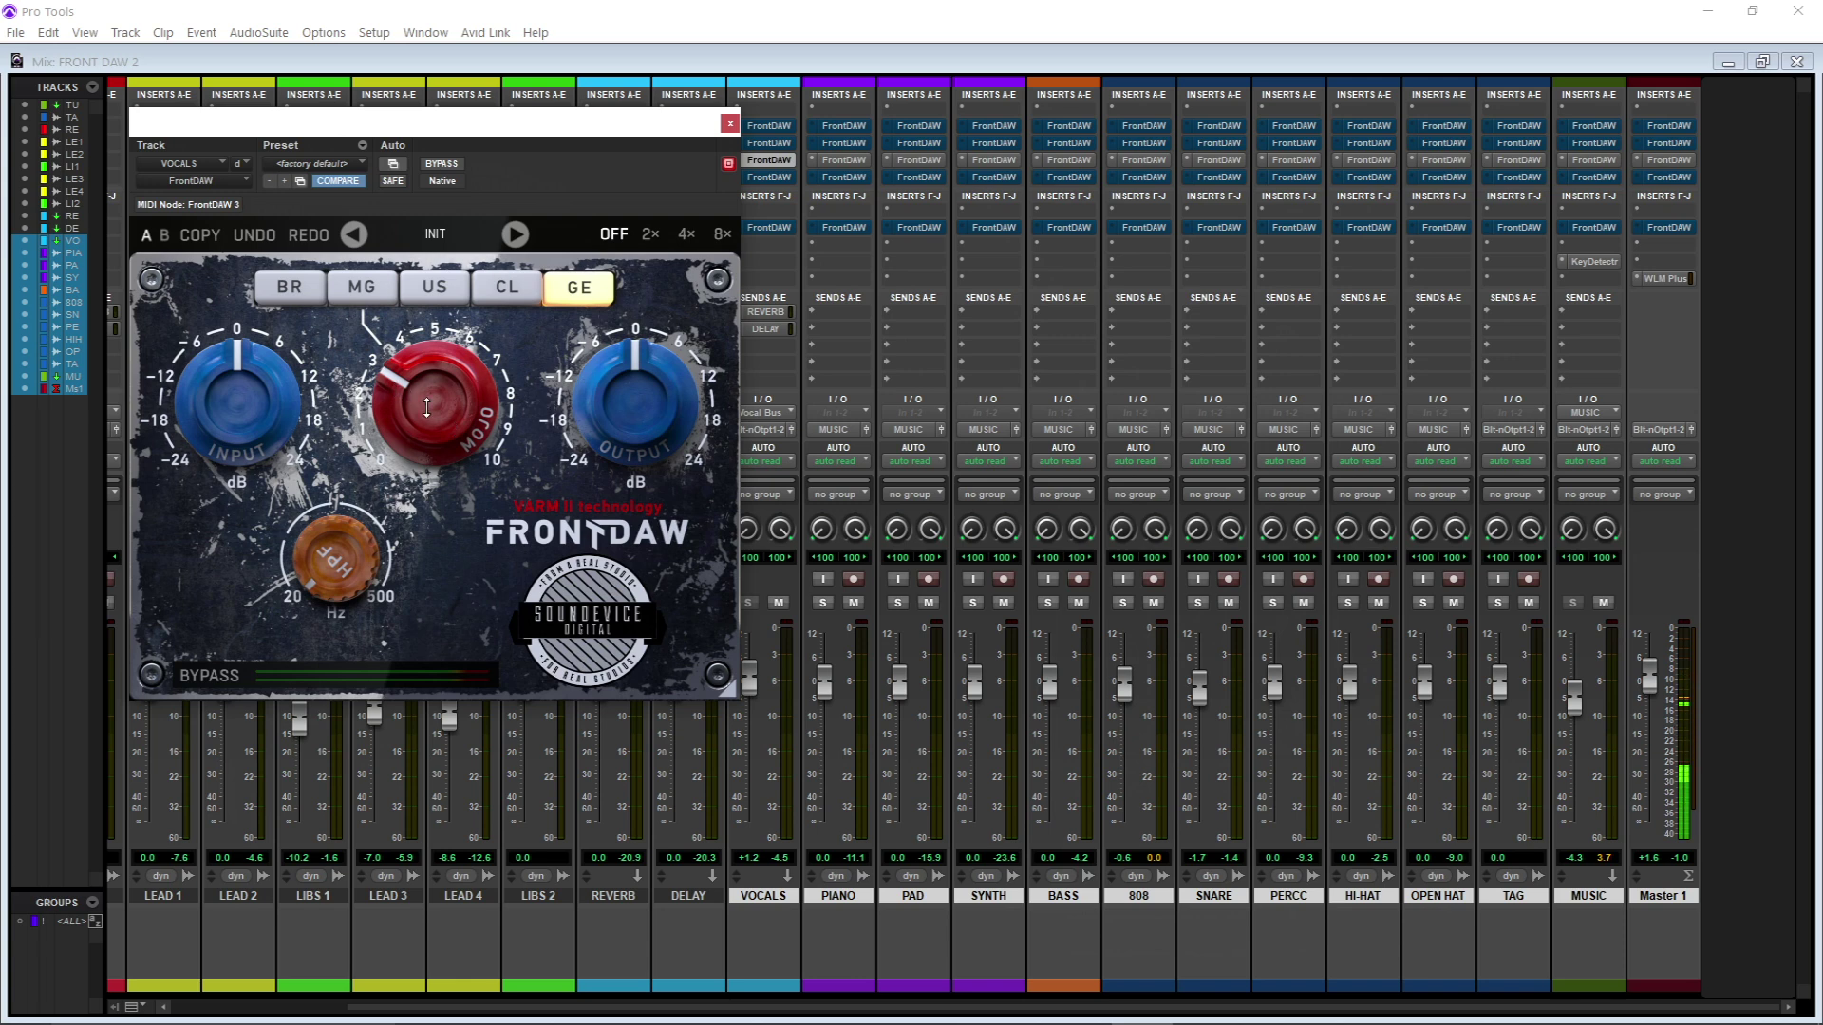
Step: Bypass-compare the GE-mode FrontDAW 3 three times, ending active
ctrl+click(780, 161)
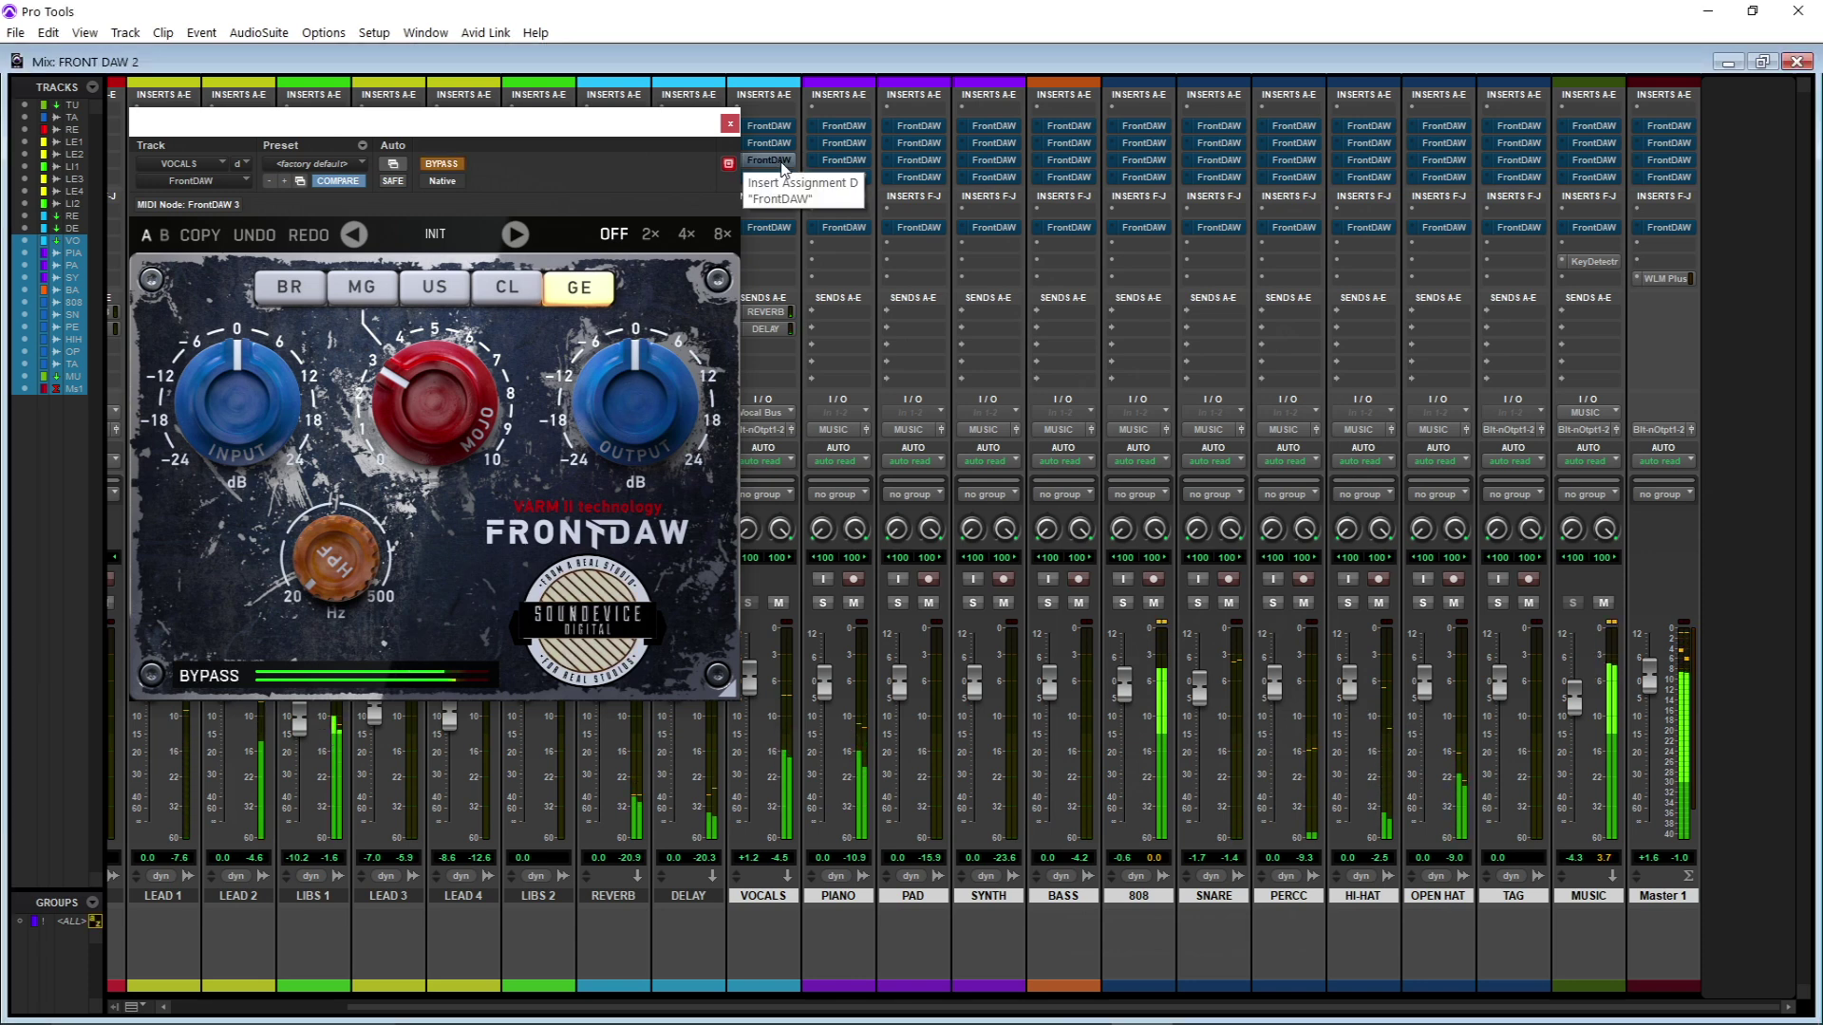
ctrl+click(781, 161)
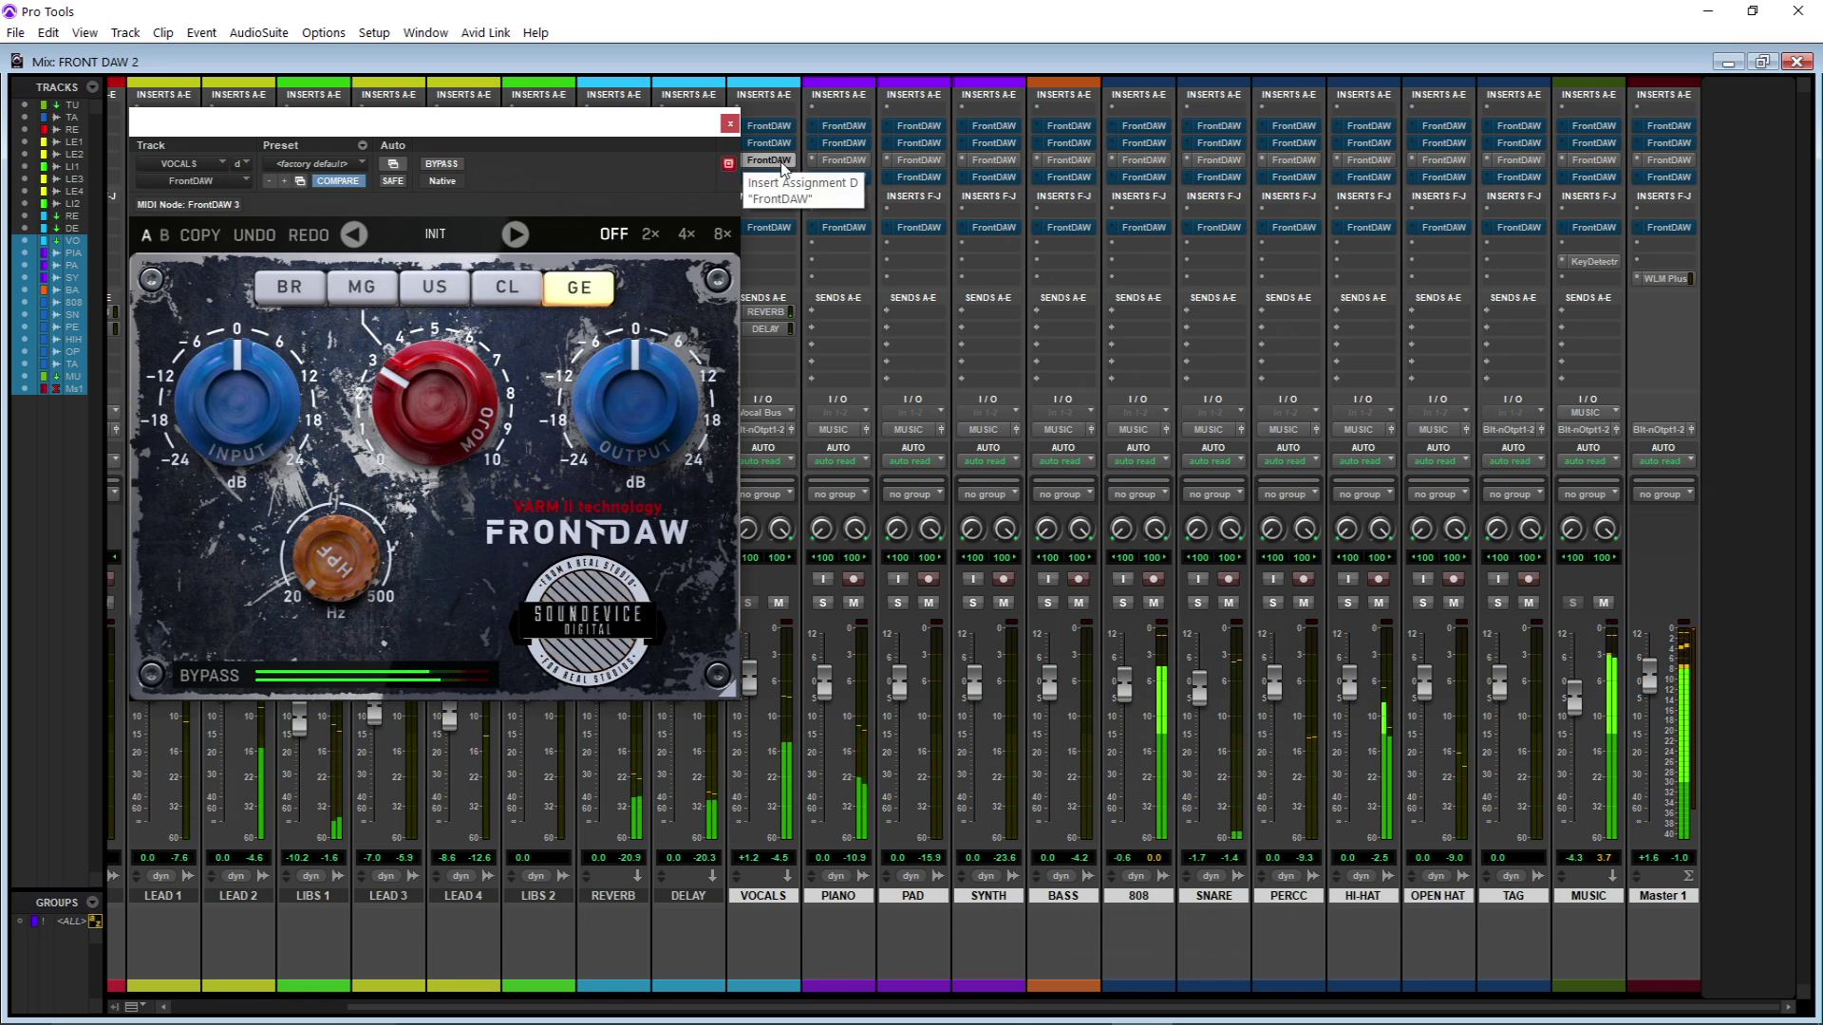
ctrl+click(781, 162)
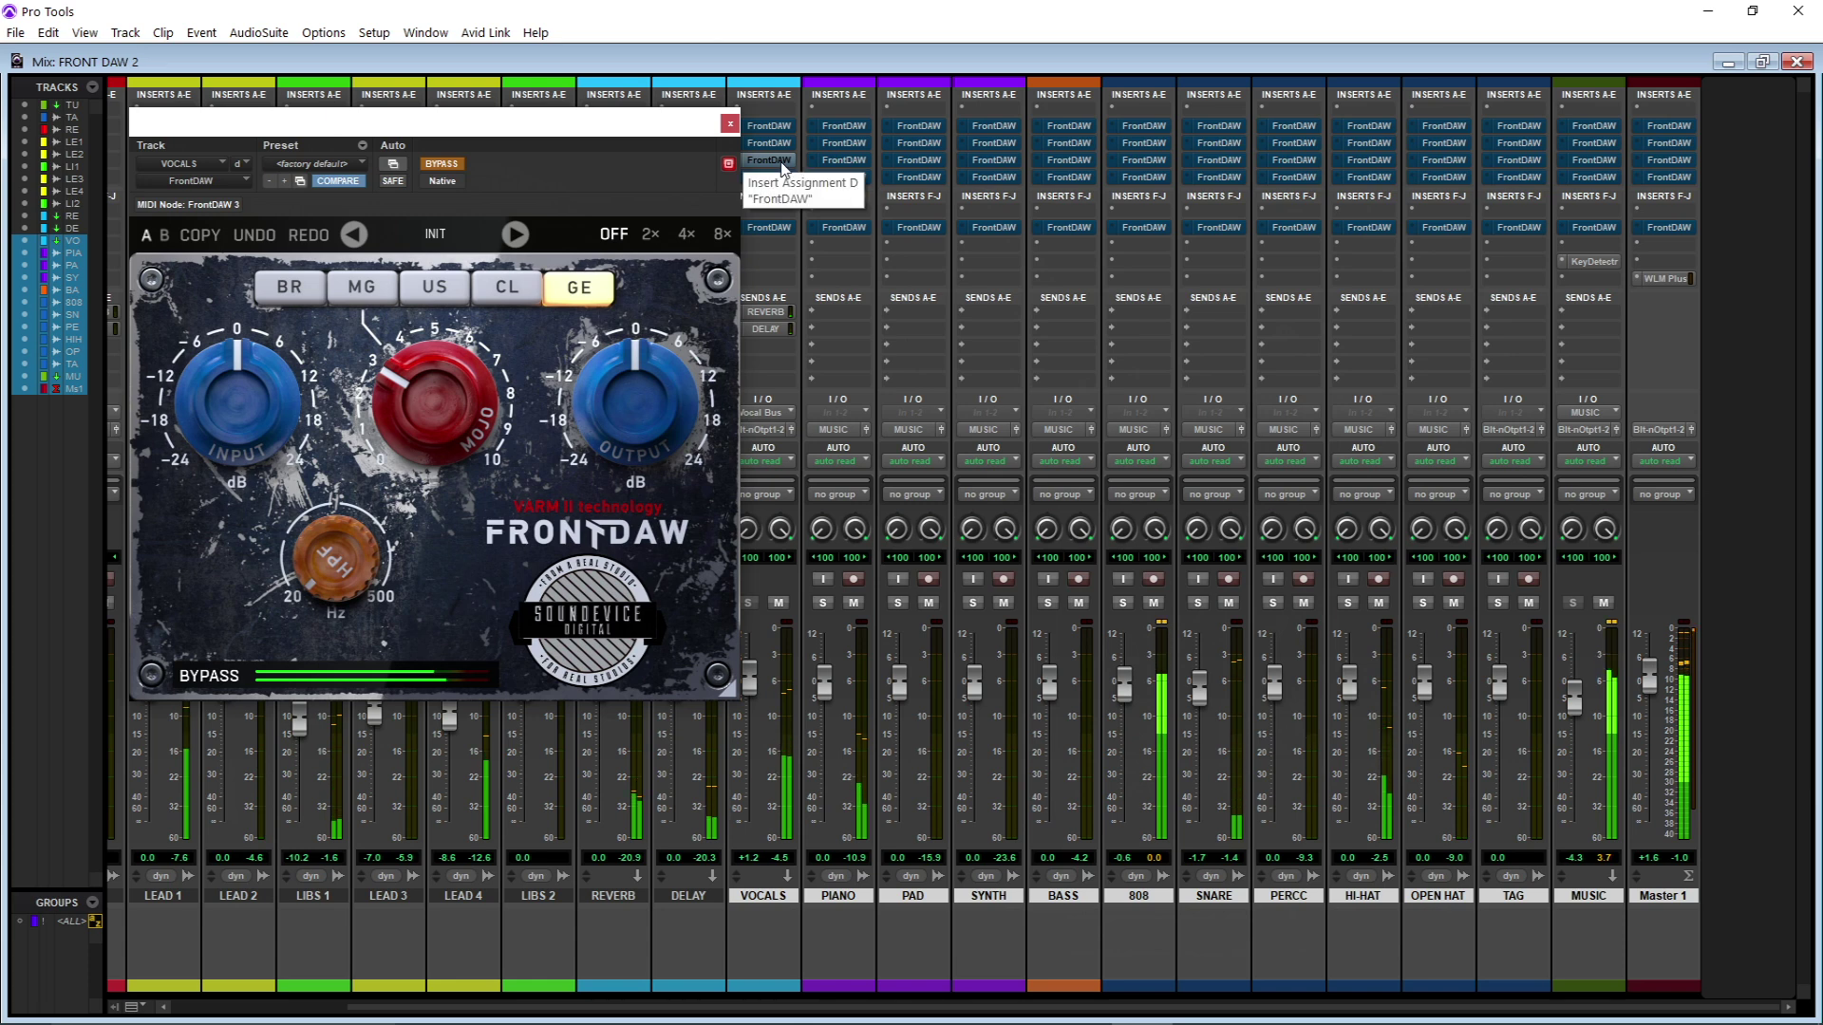
ctrl+alt+click(780, 162)
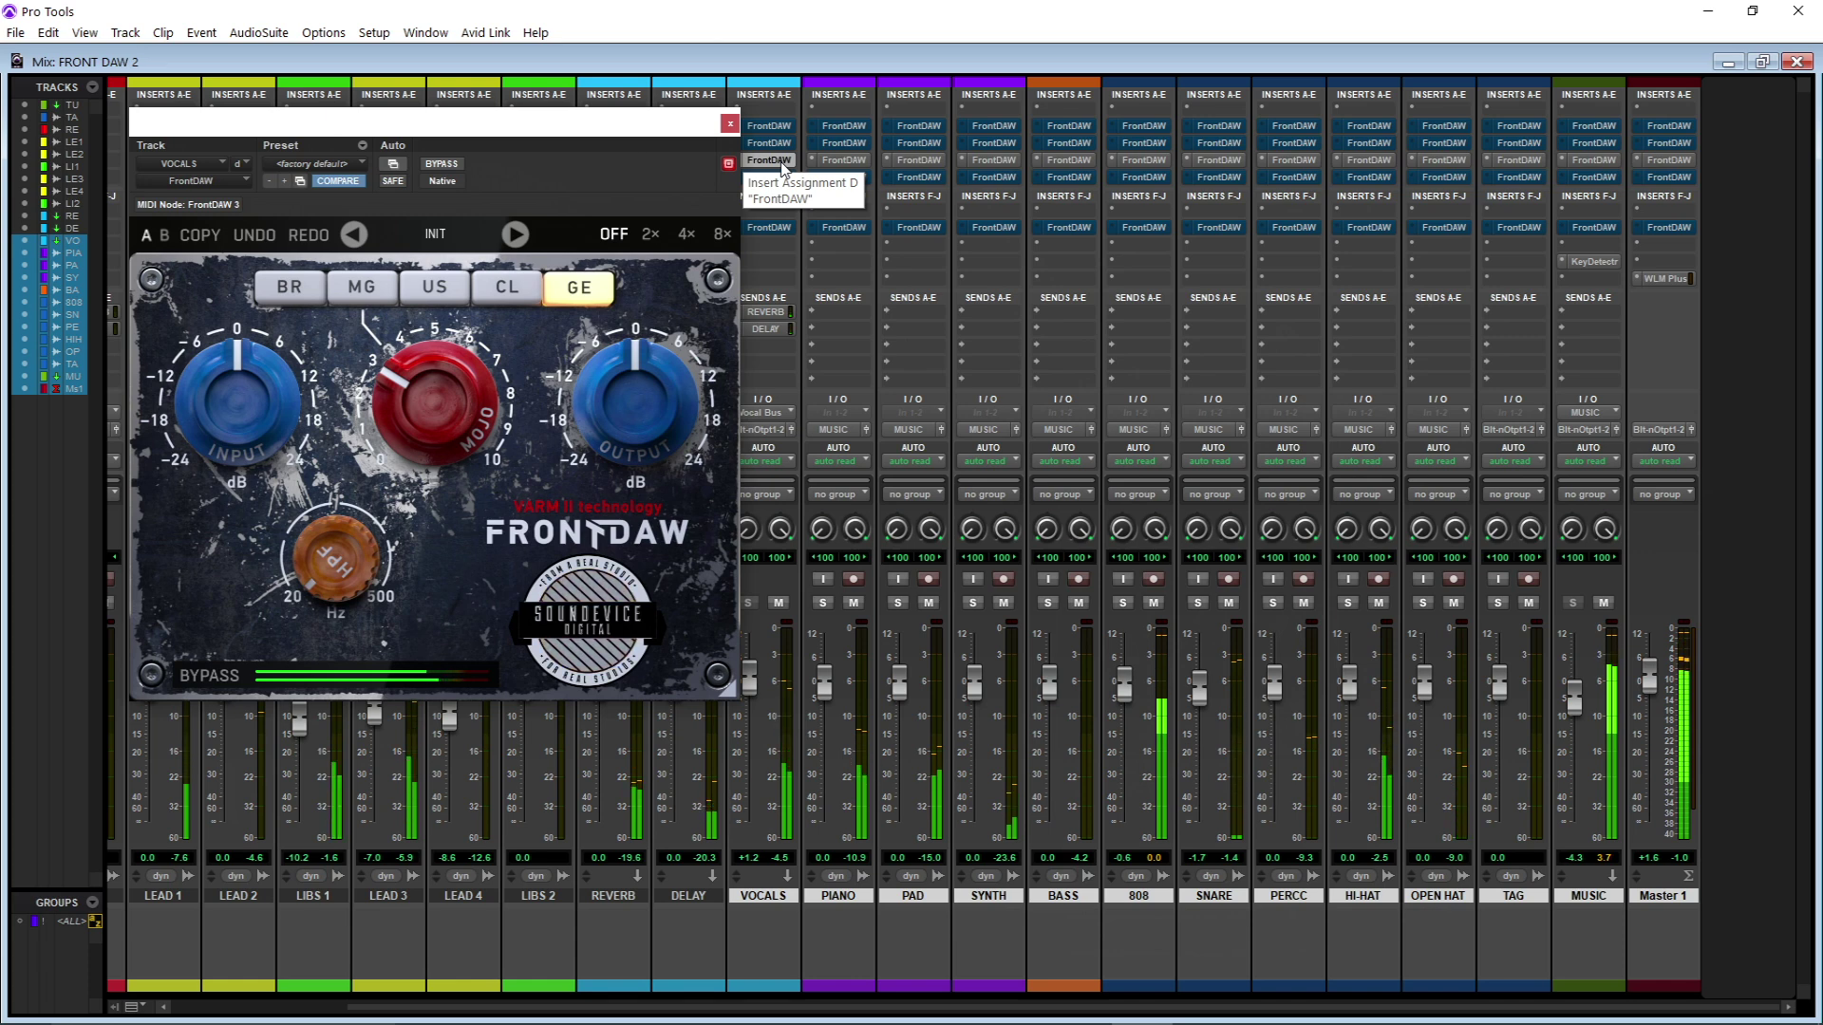
ctrl+alt+click(780, 161)
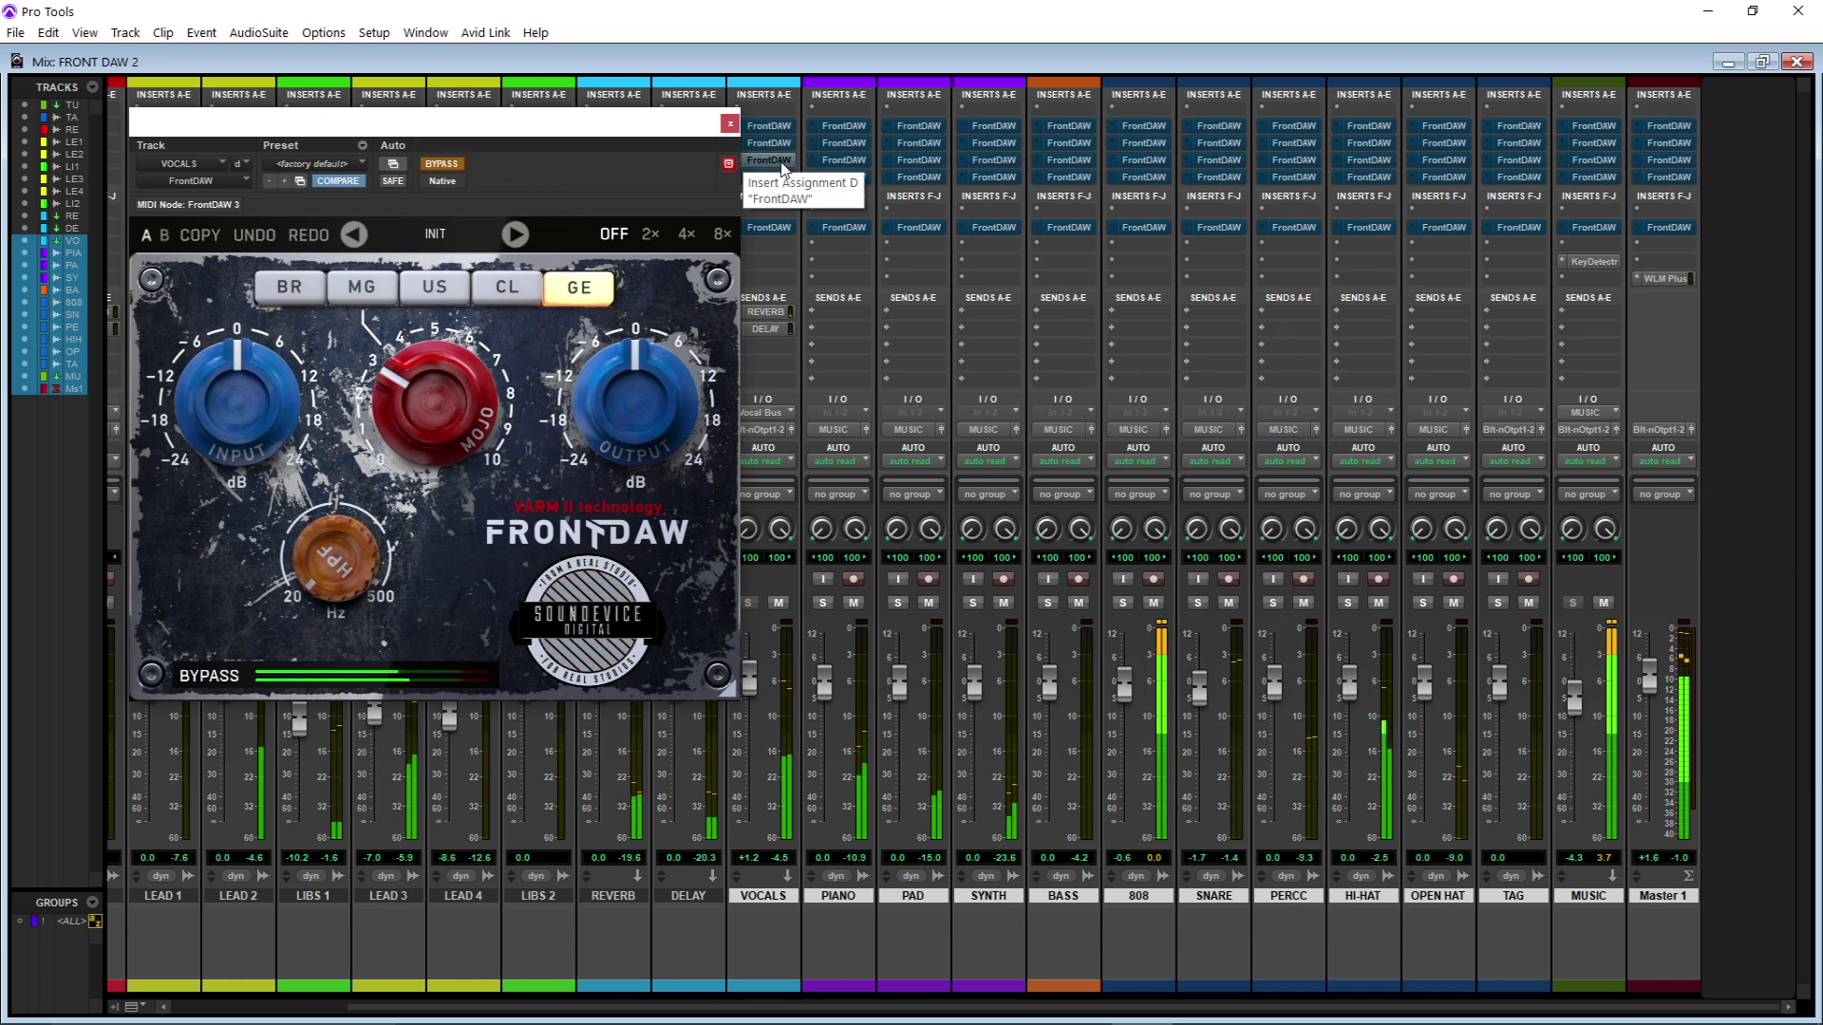
ctrl+alt+click(780, 161)
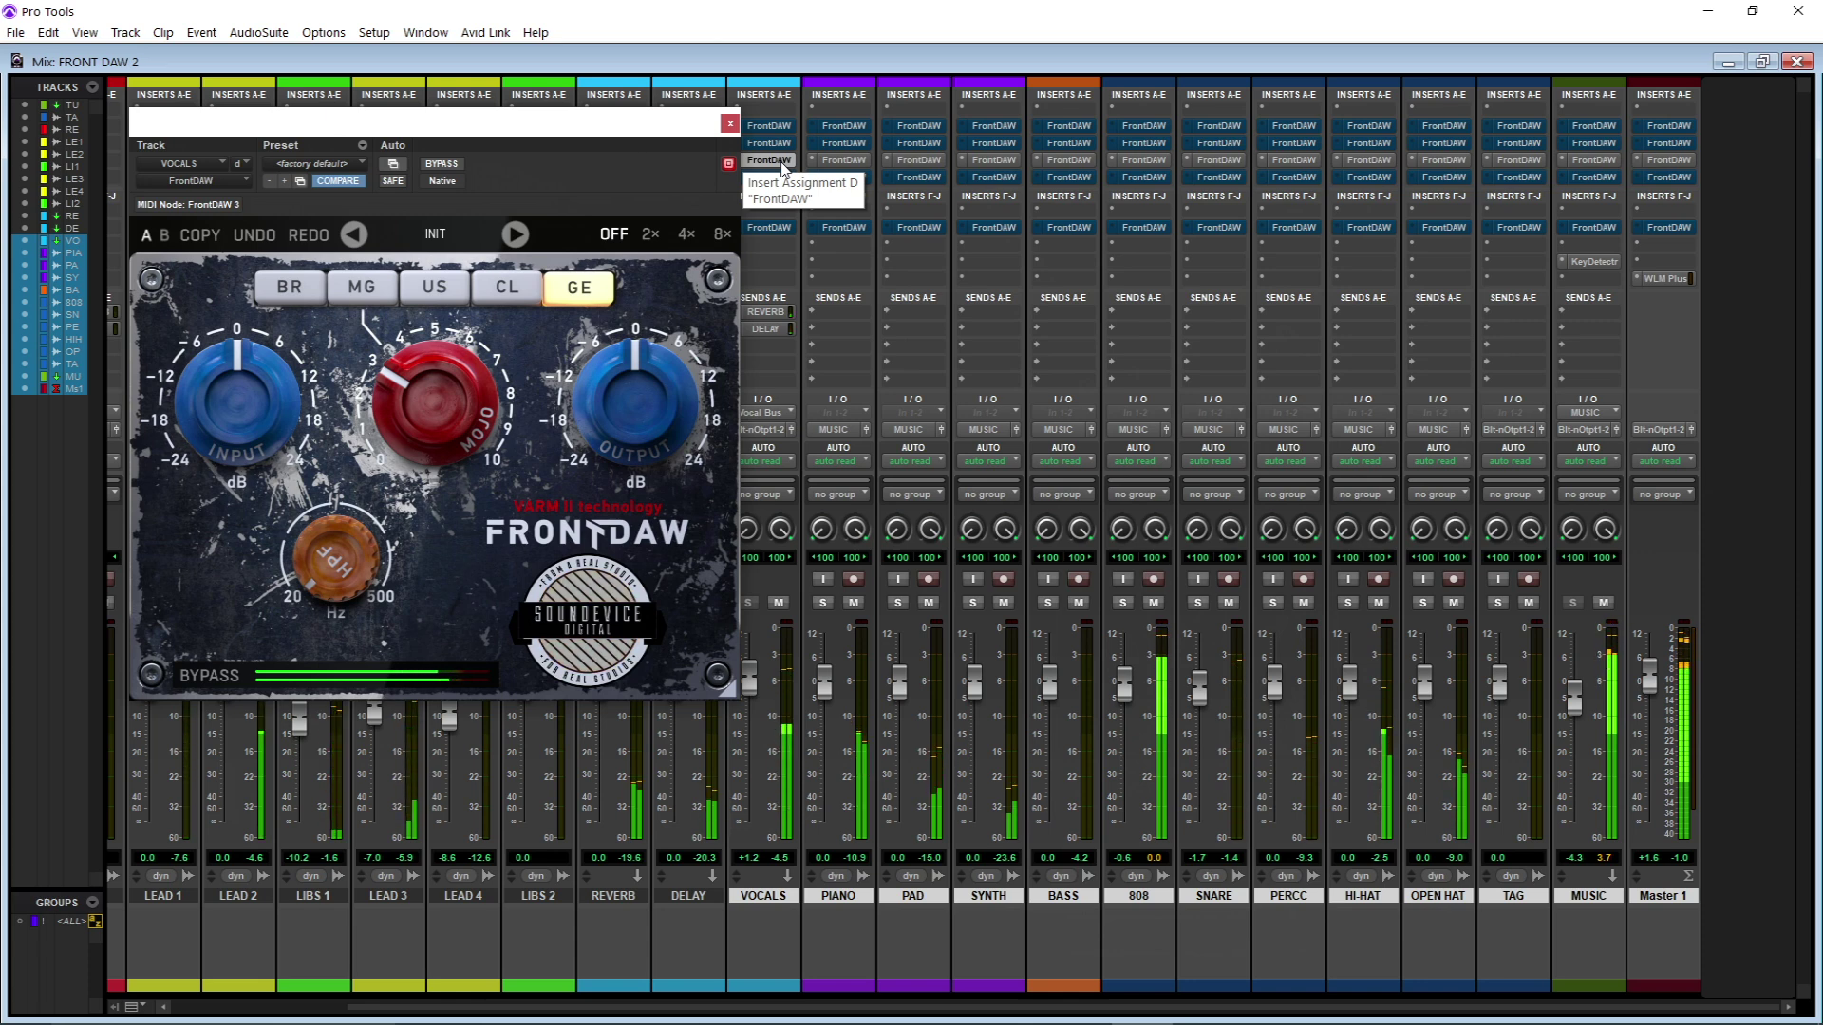
Step: Compare once more, bypass the GE-mode insert, and open the fourth FrontDAW in MG mode
ctrl+click(781, 162)
ctrl+click(781, 161)
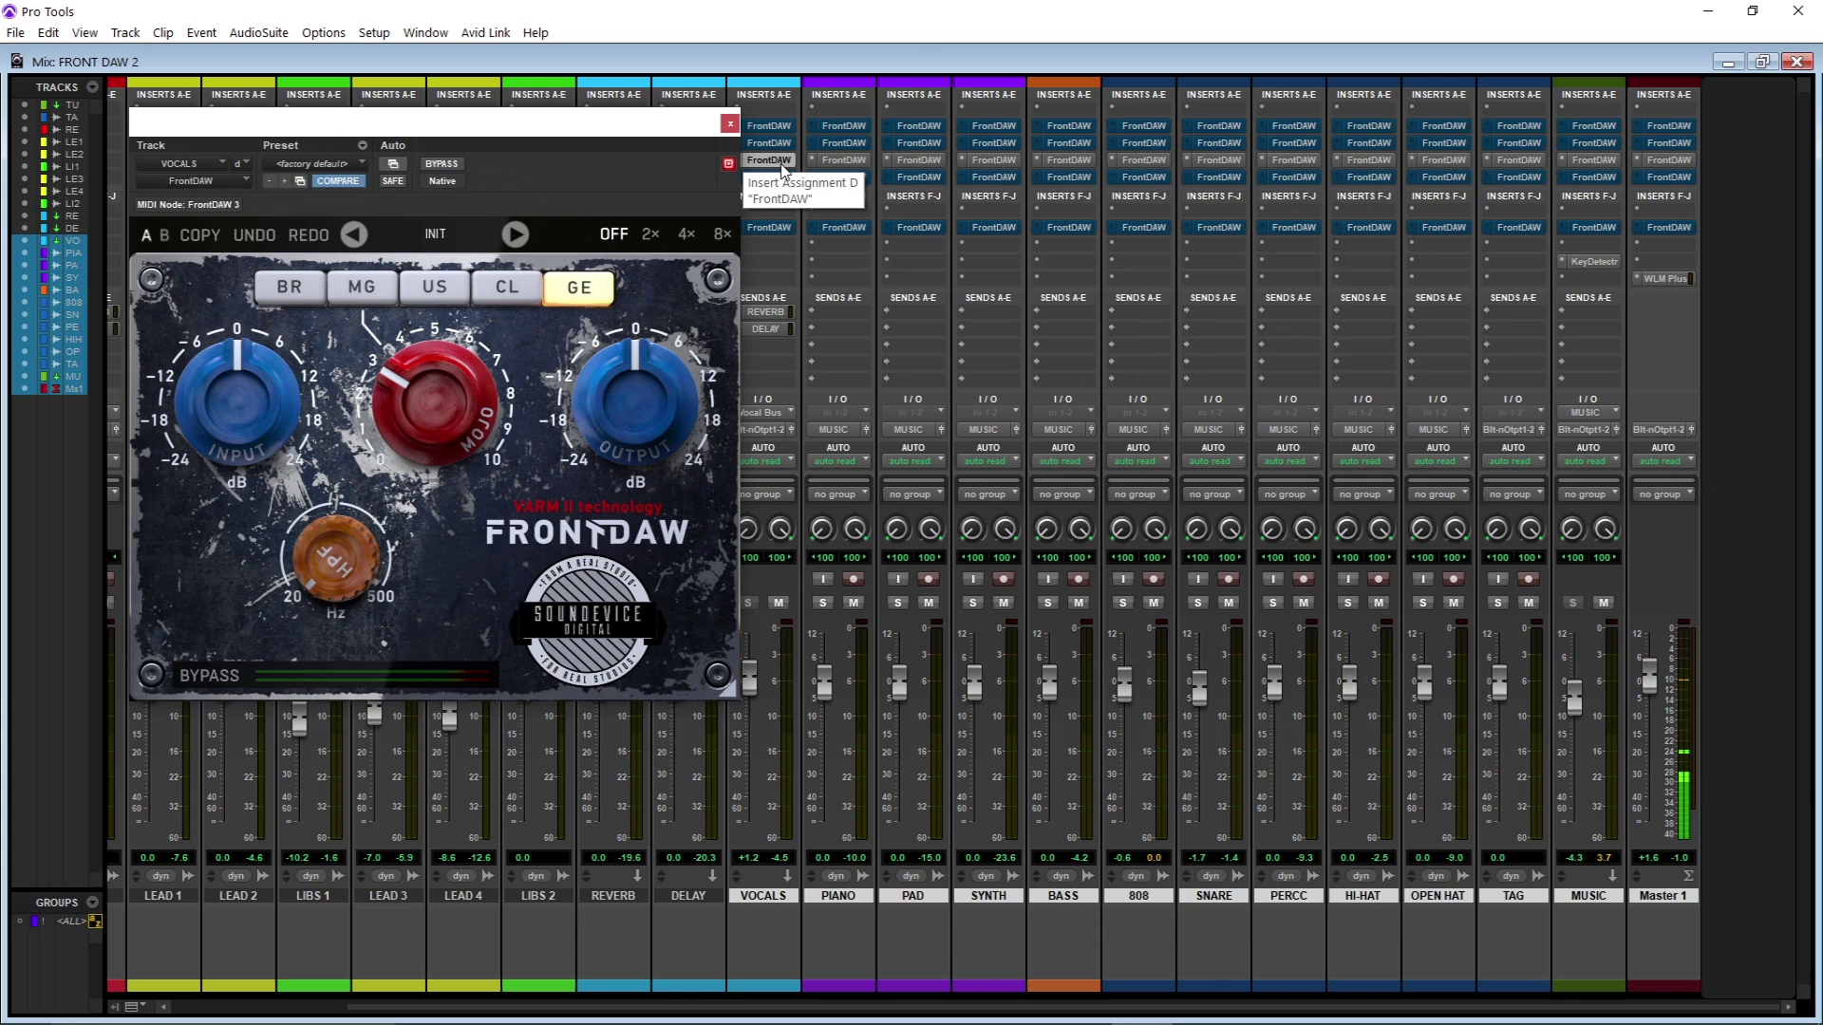
ctrl+click(781, 163)
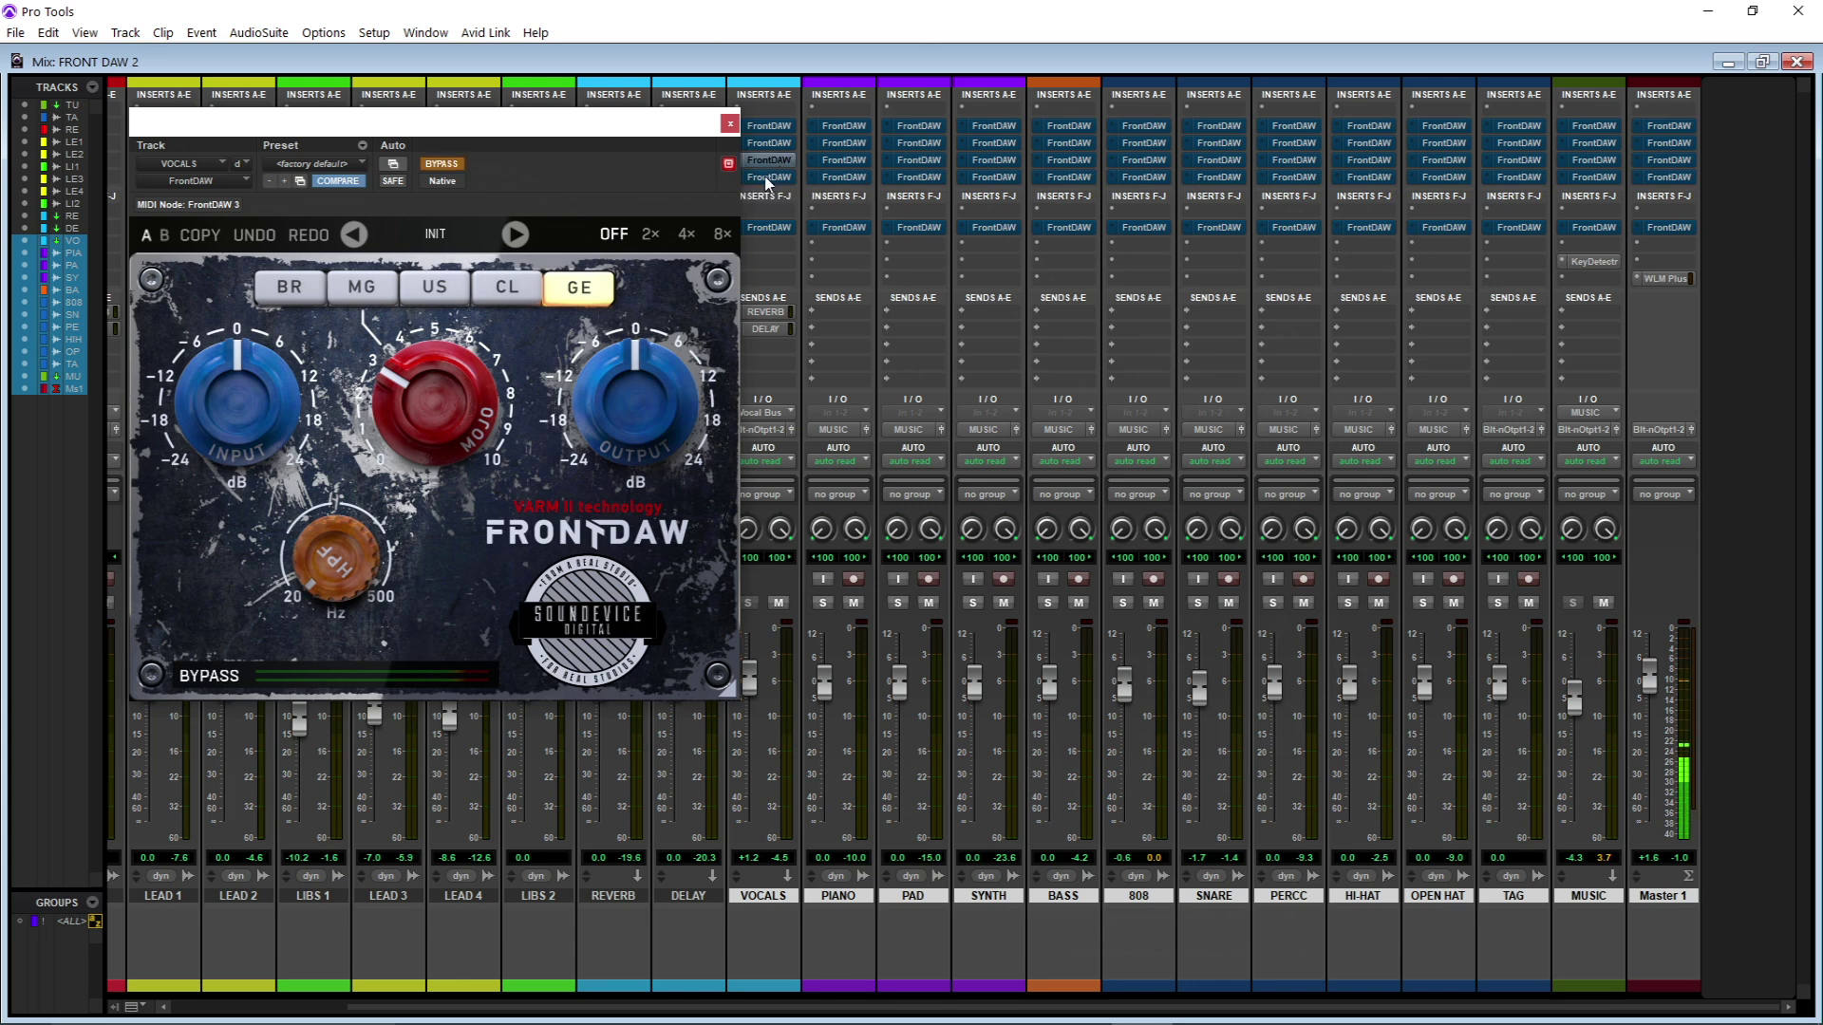
click(767, 178)
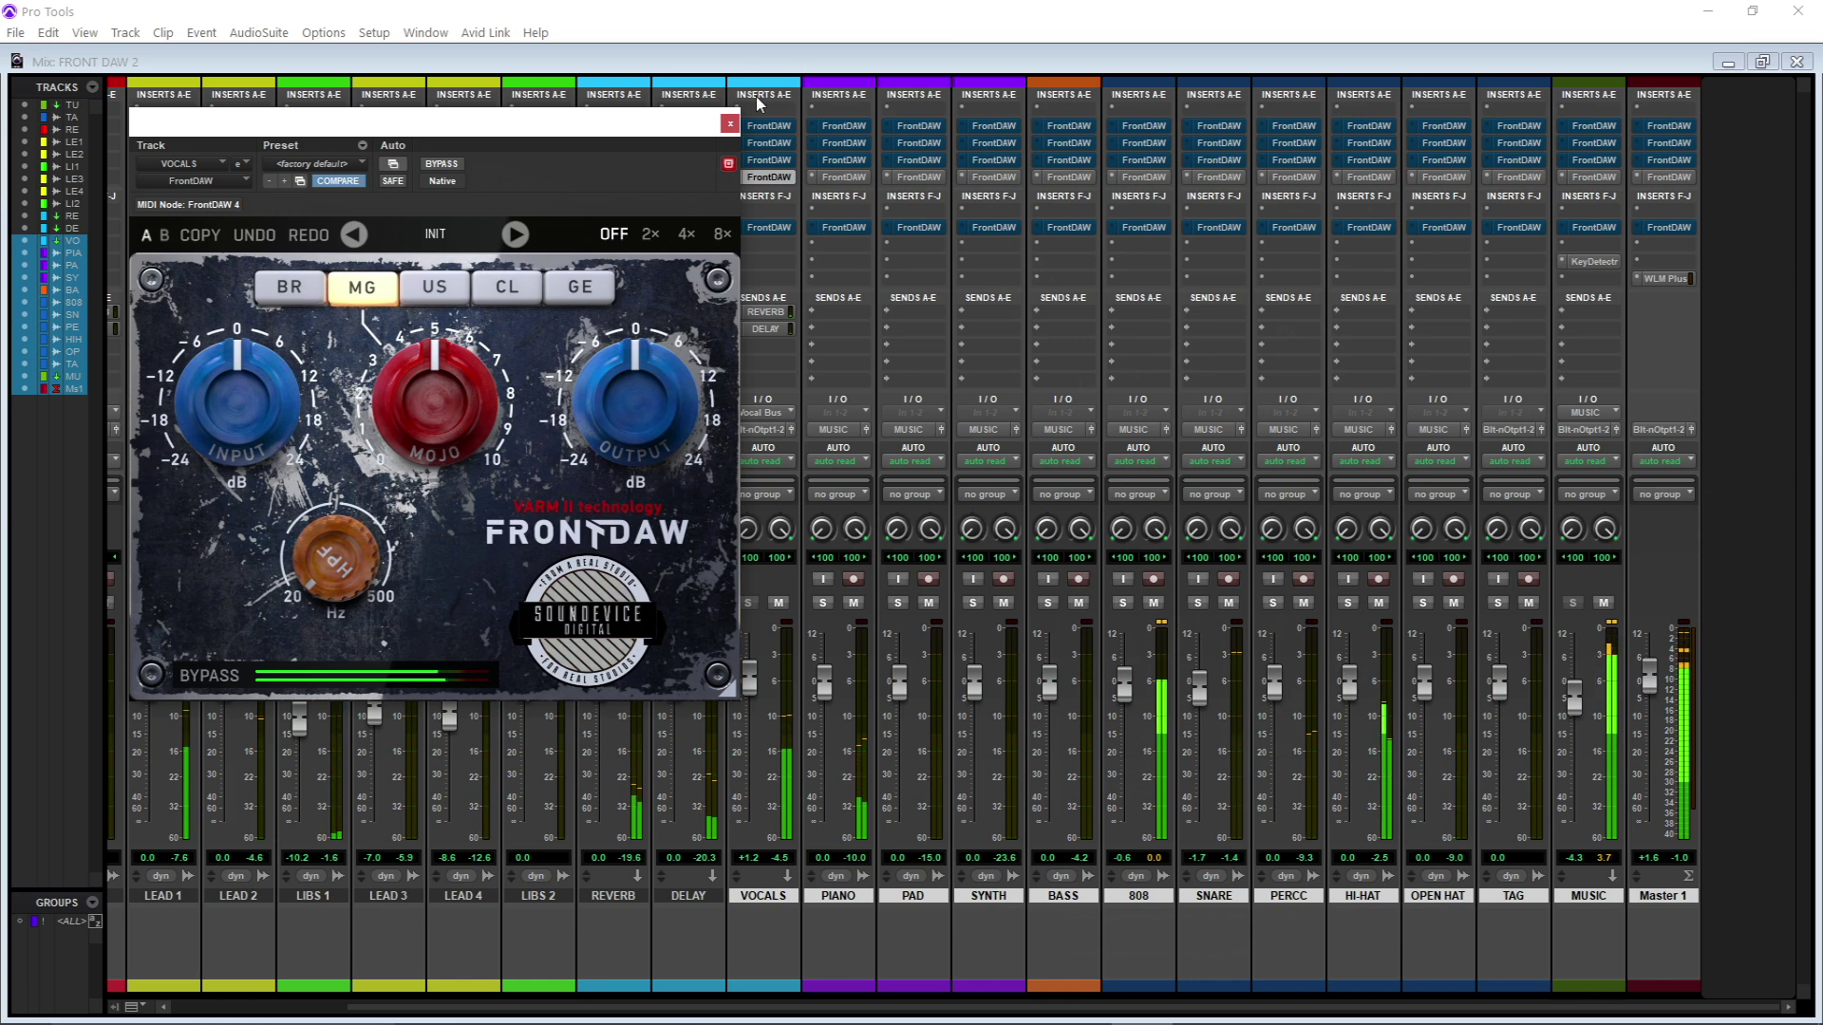
ctrl+alt+click(776, 180)
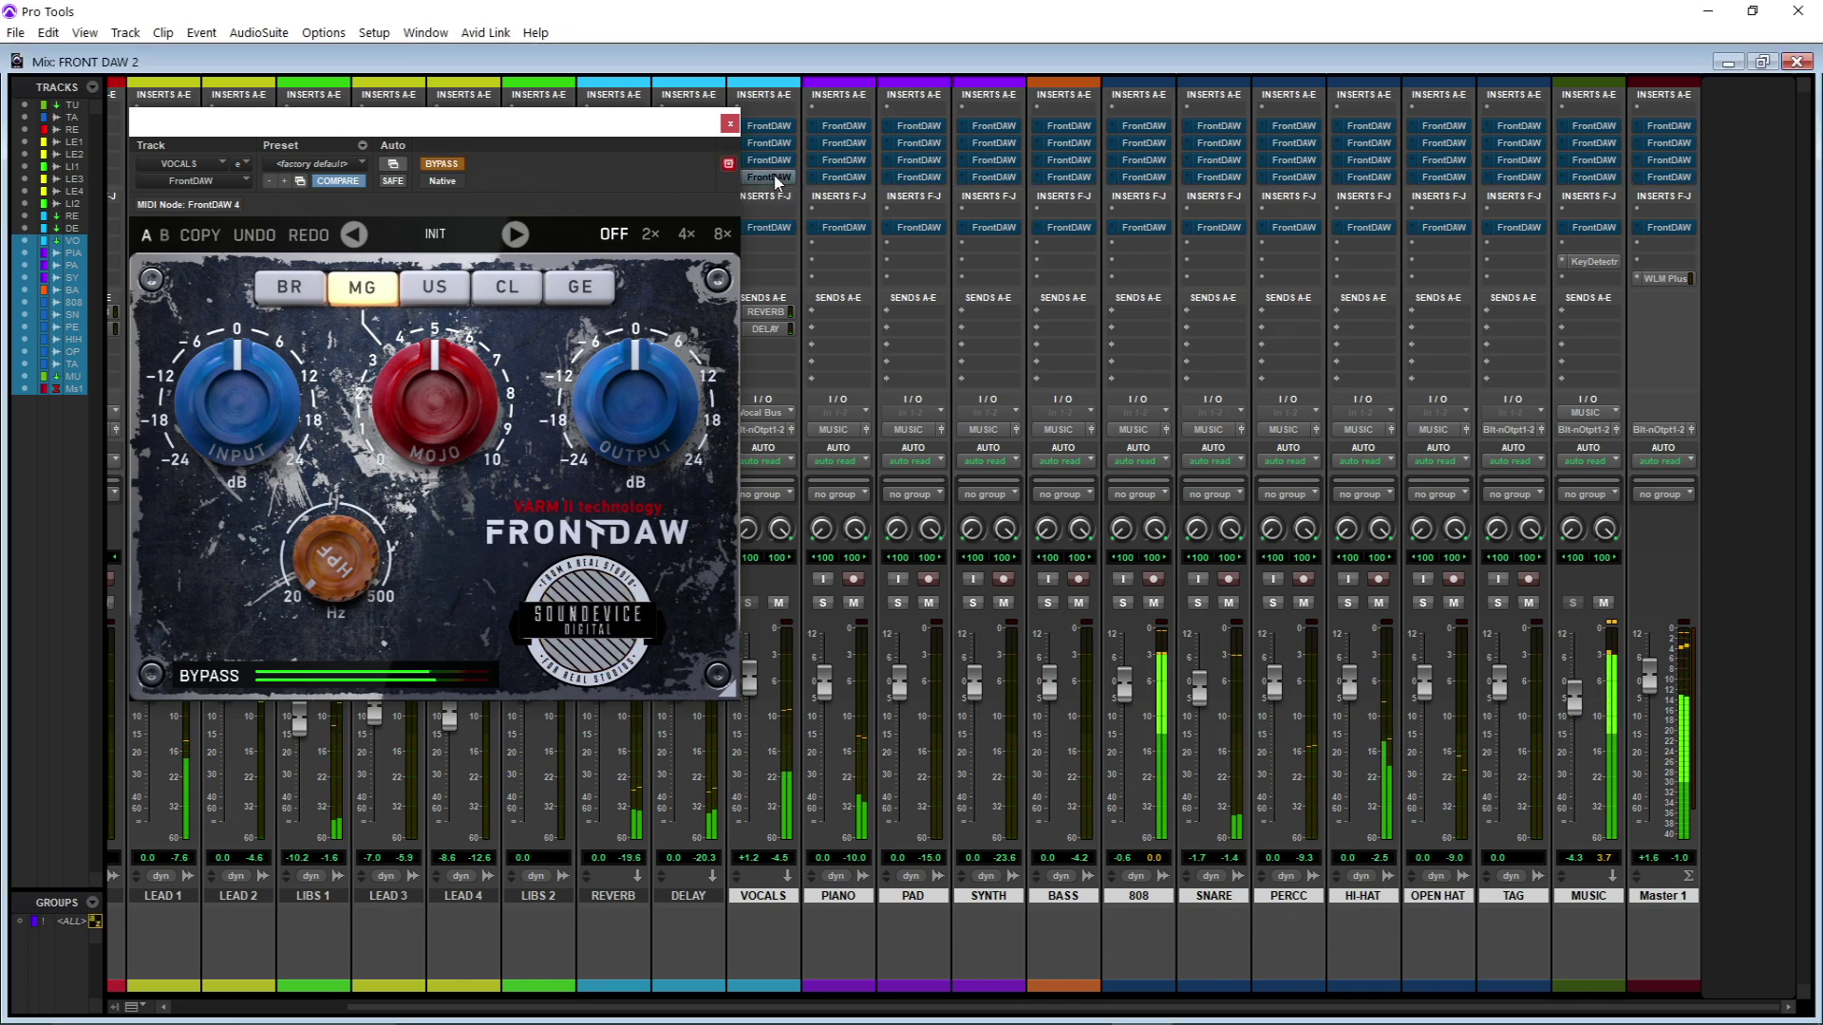
ctrl+alt+click(777, 181)
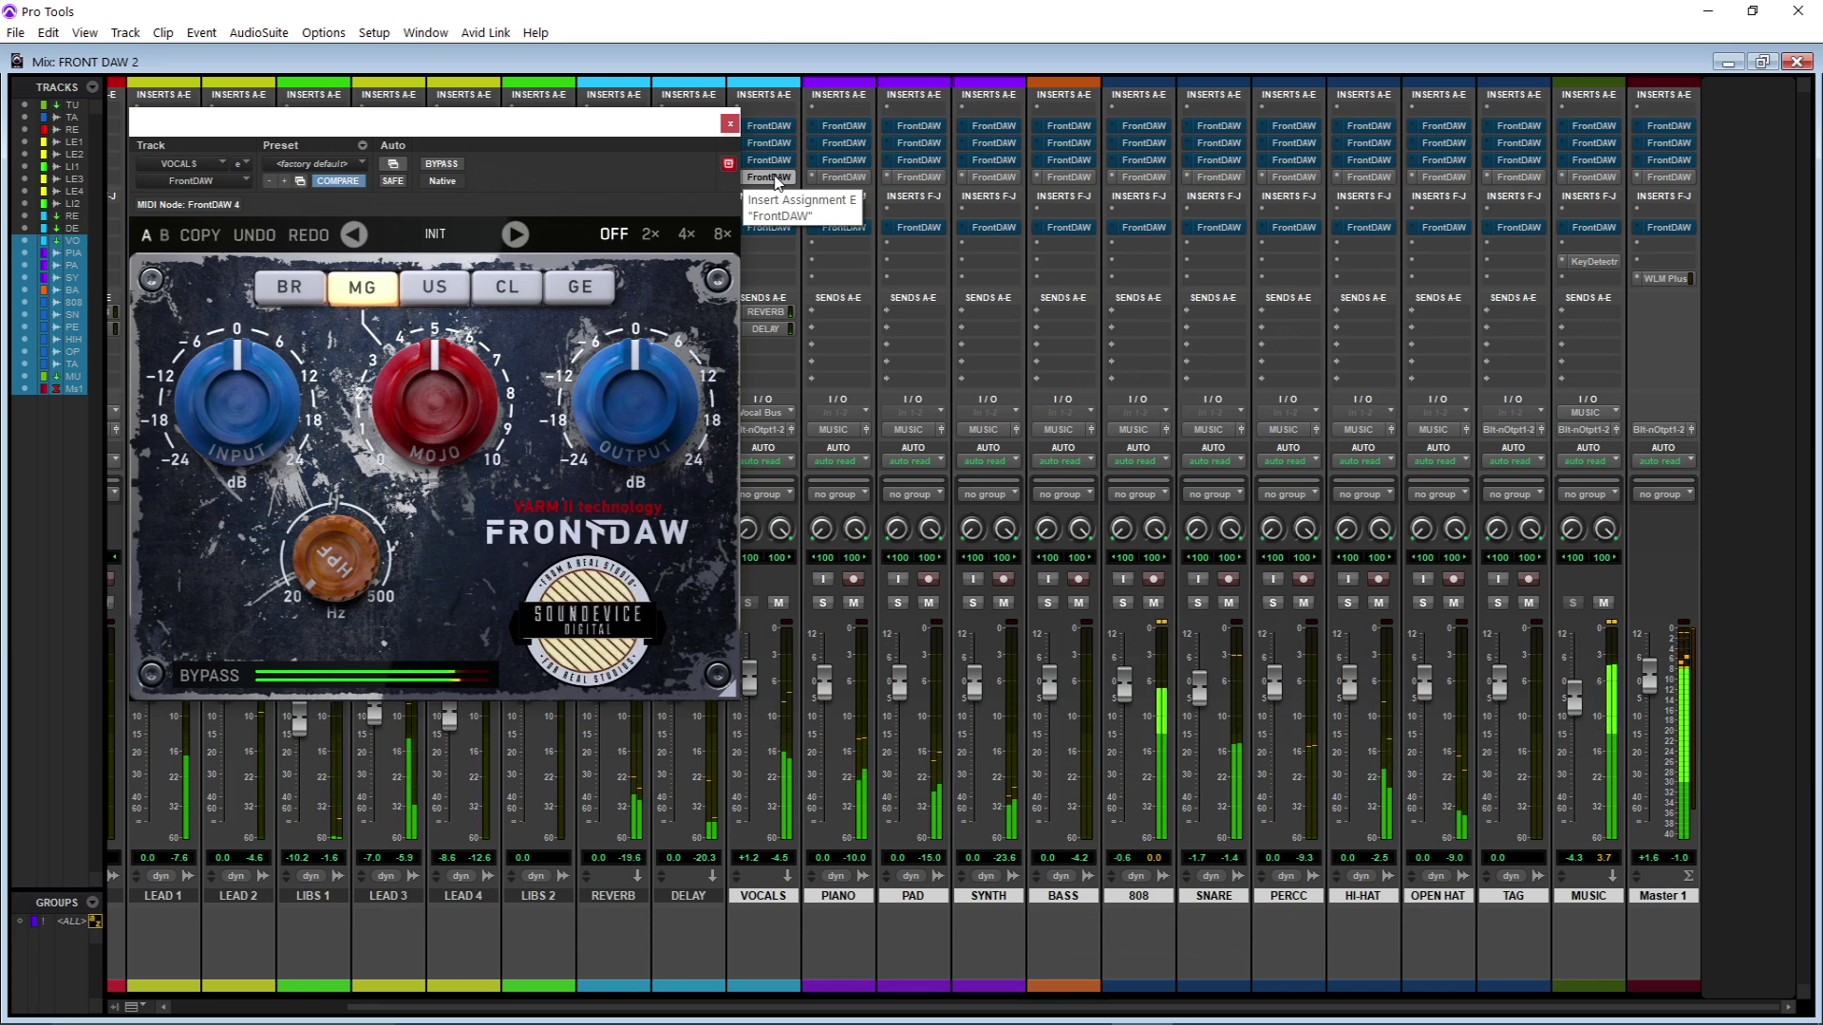
ctrl+alt+click(771, 178)
ctrl+alt+click(776, 179)
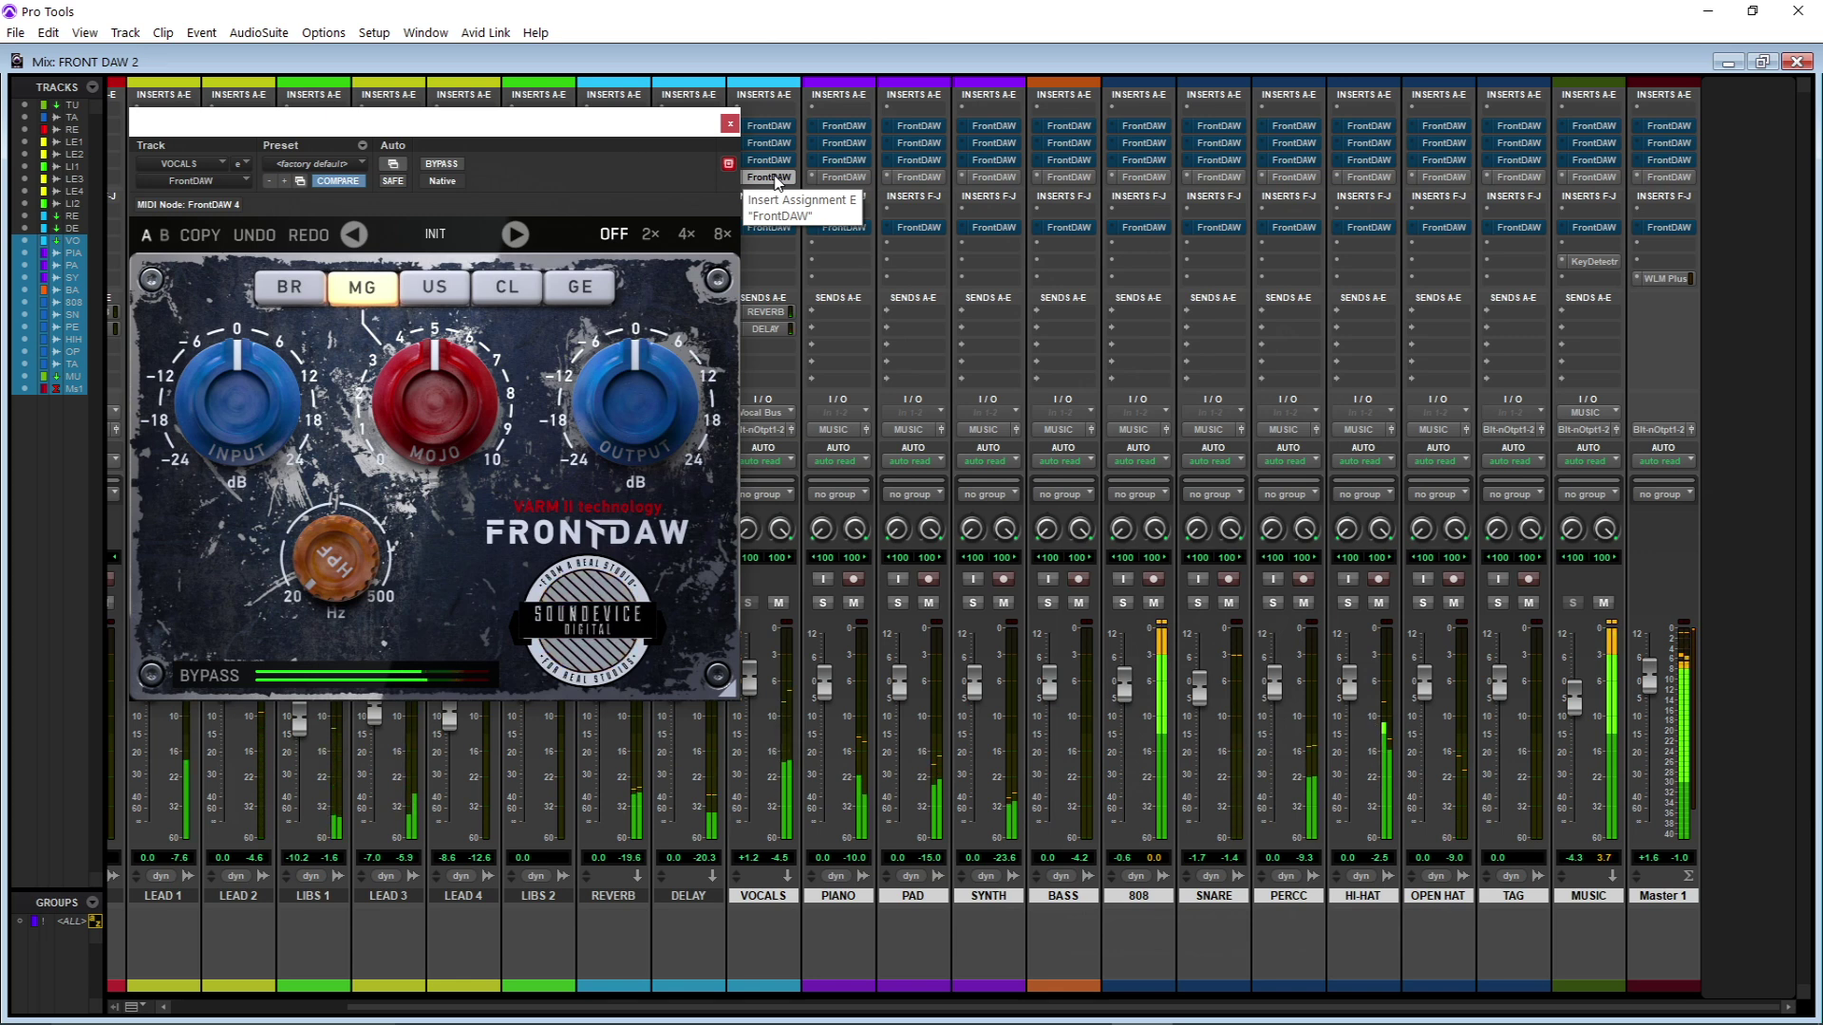
ctrl+alt+click(775, 179)
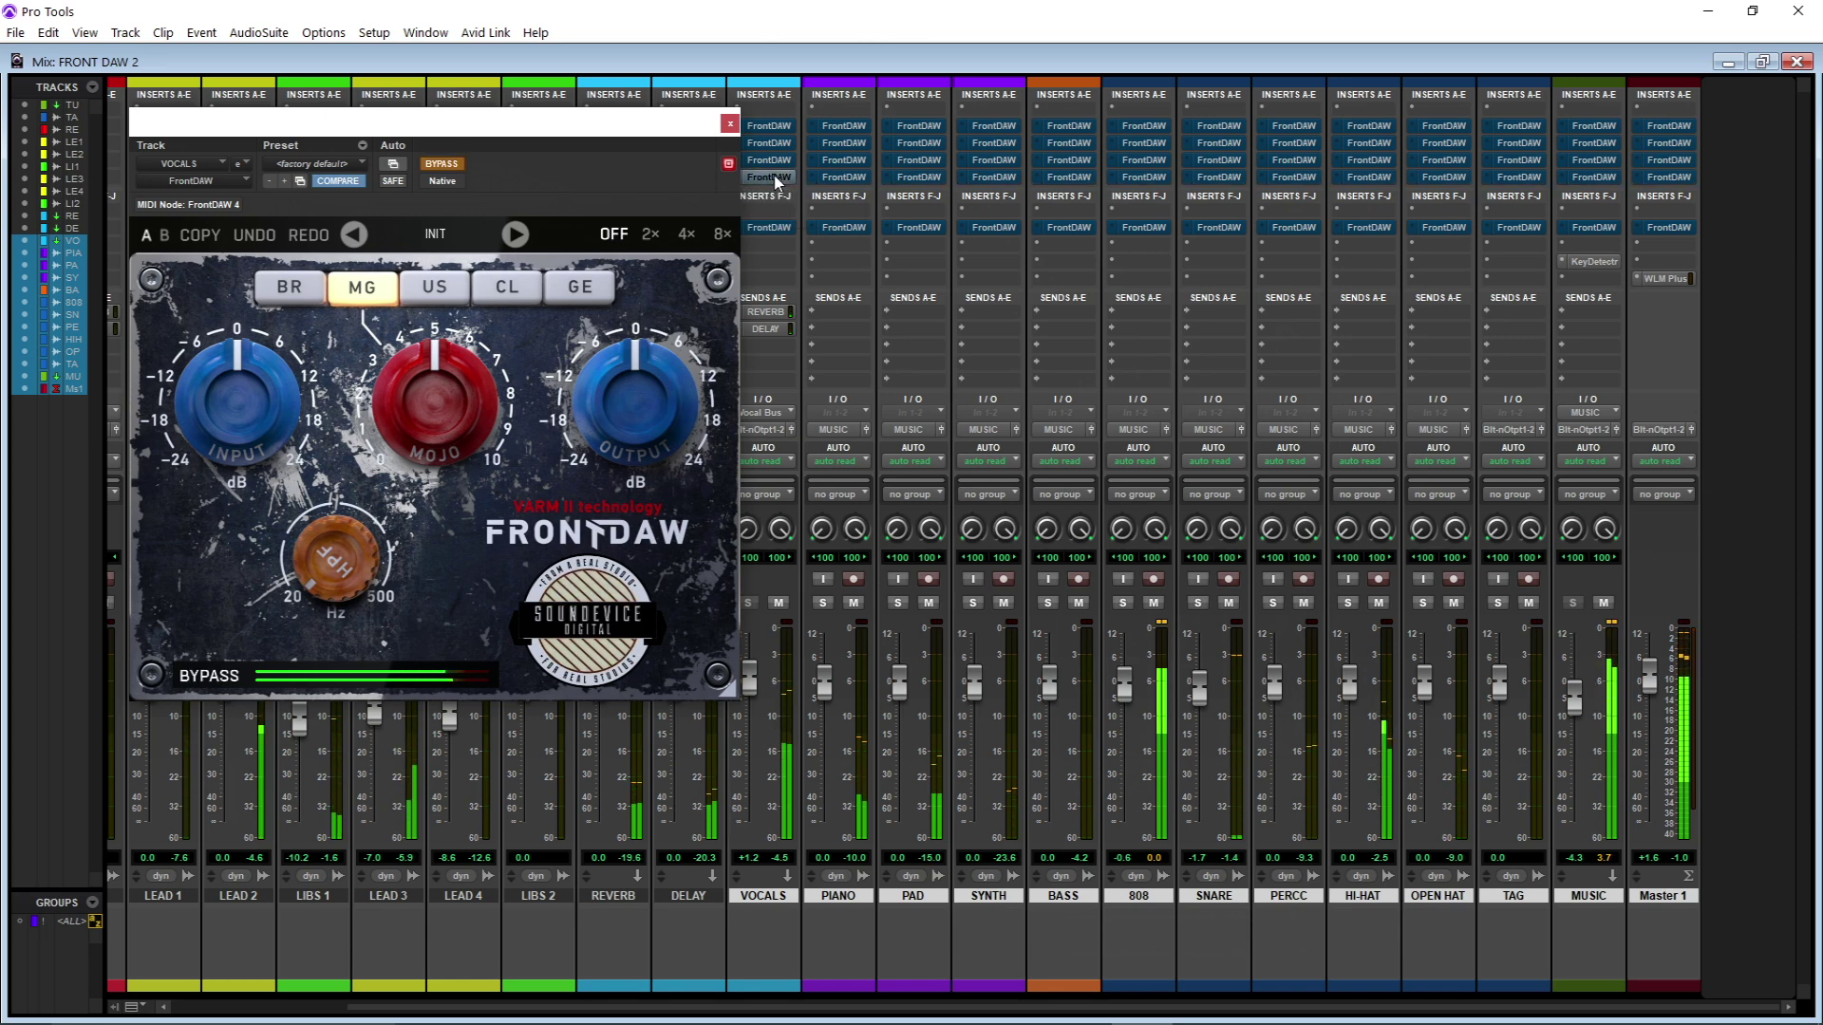
ctrl+alt+click(775, 178)
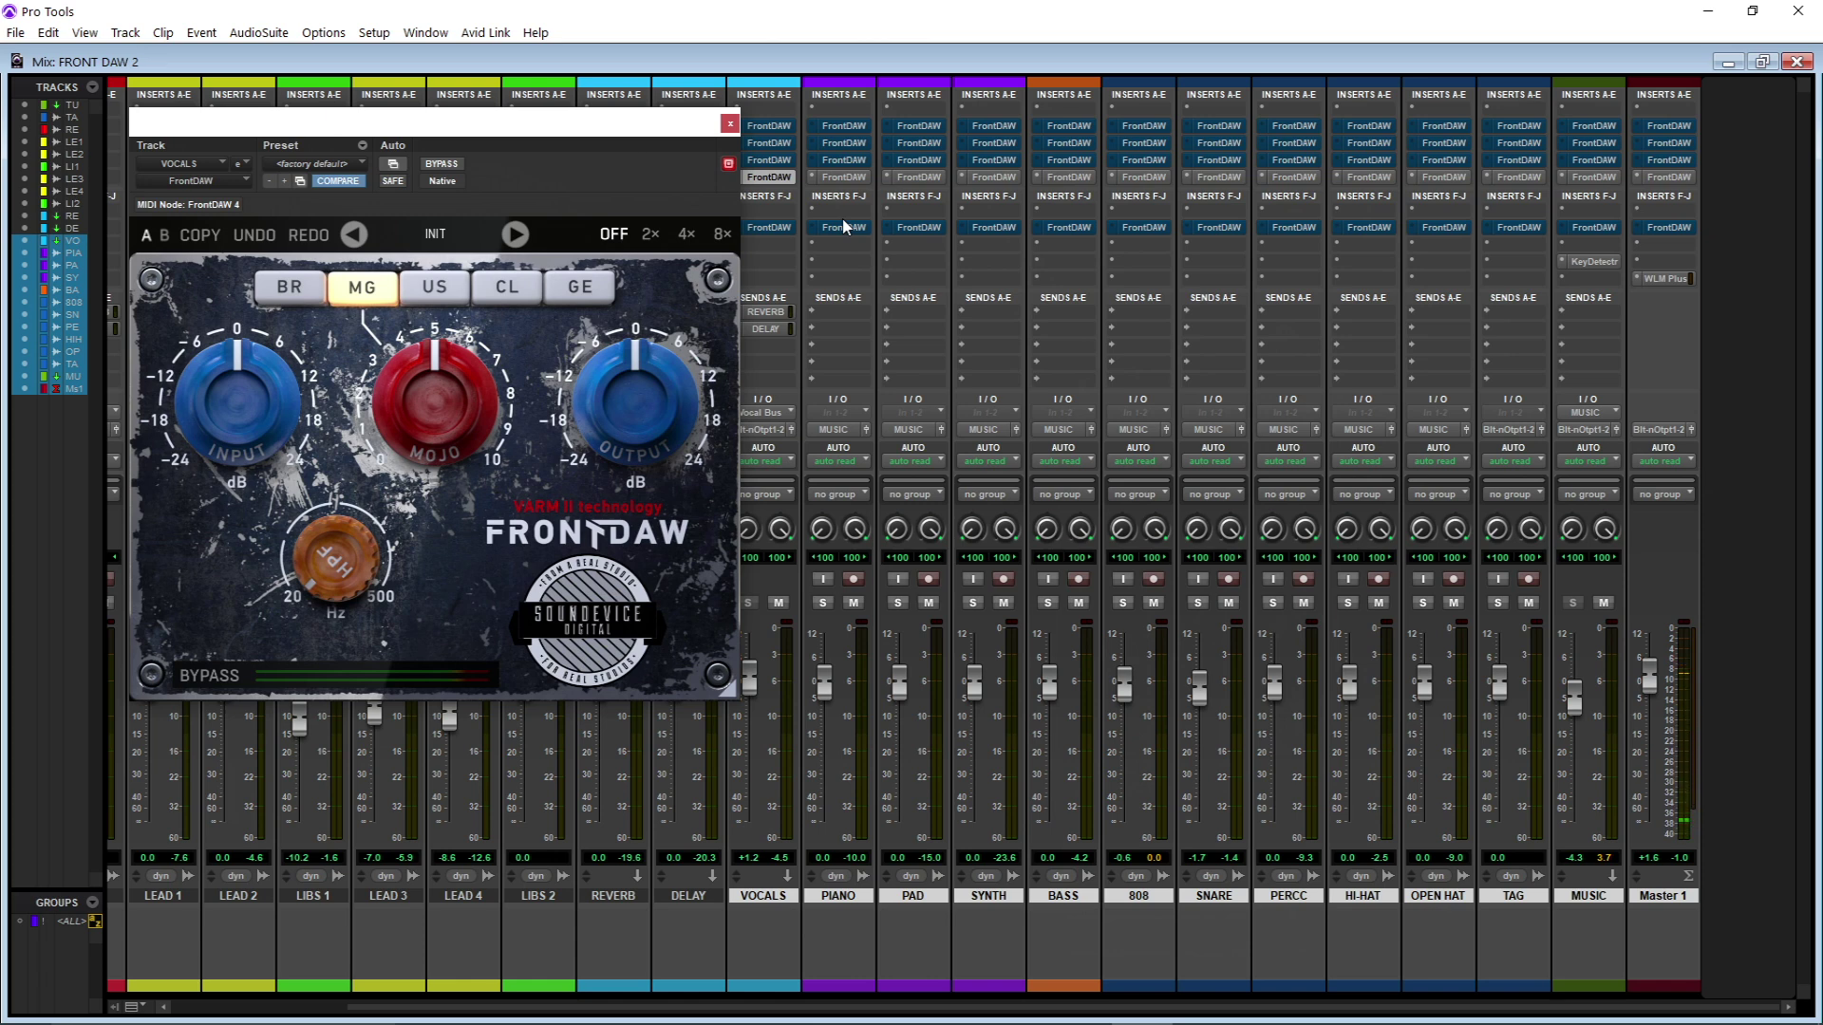
Step: Bypass the MG-mode insert and open the fifth VOCALS FrontDAW, in CL mode
ctrl+alt+click(774, 179)
ctrl+alt+click(774, 228)
click(774, 228)
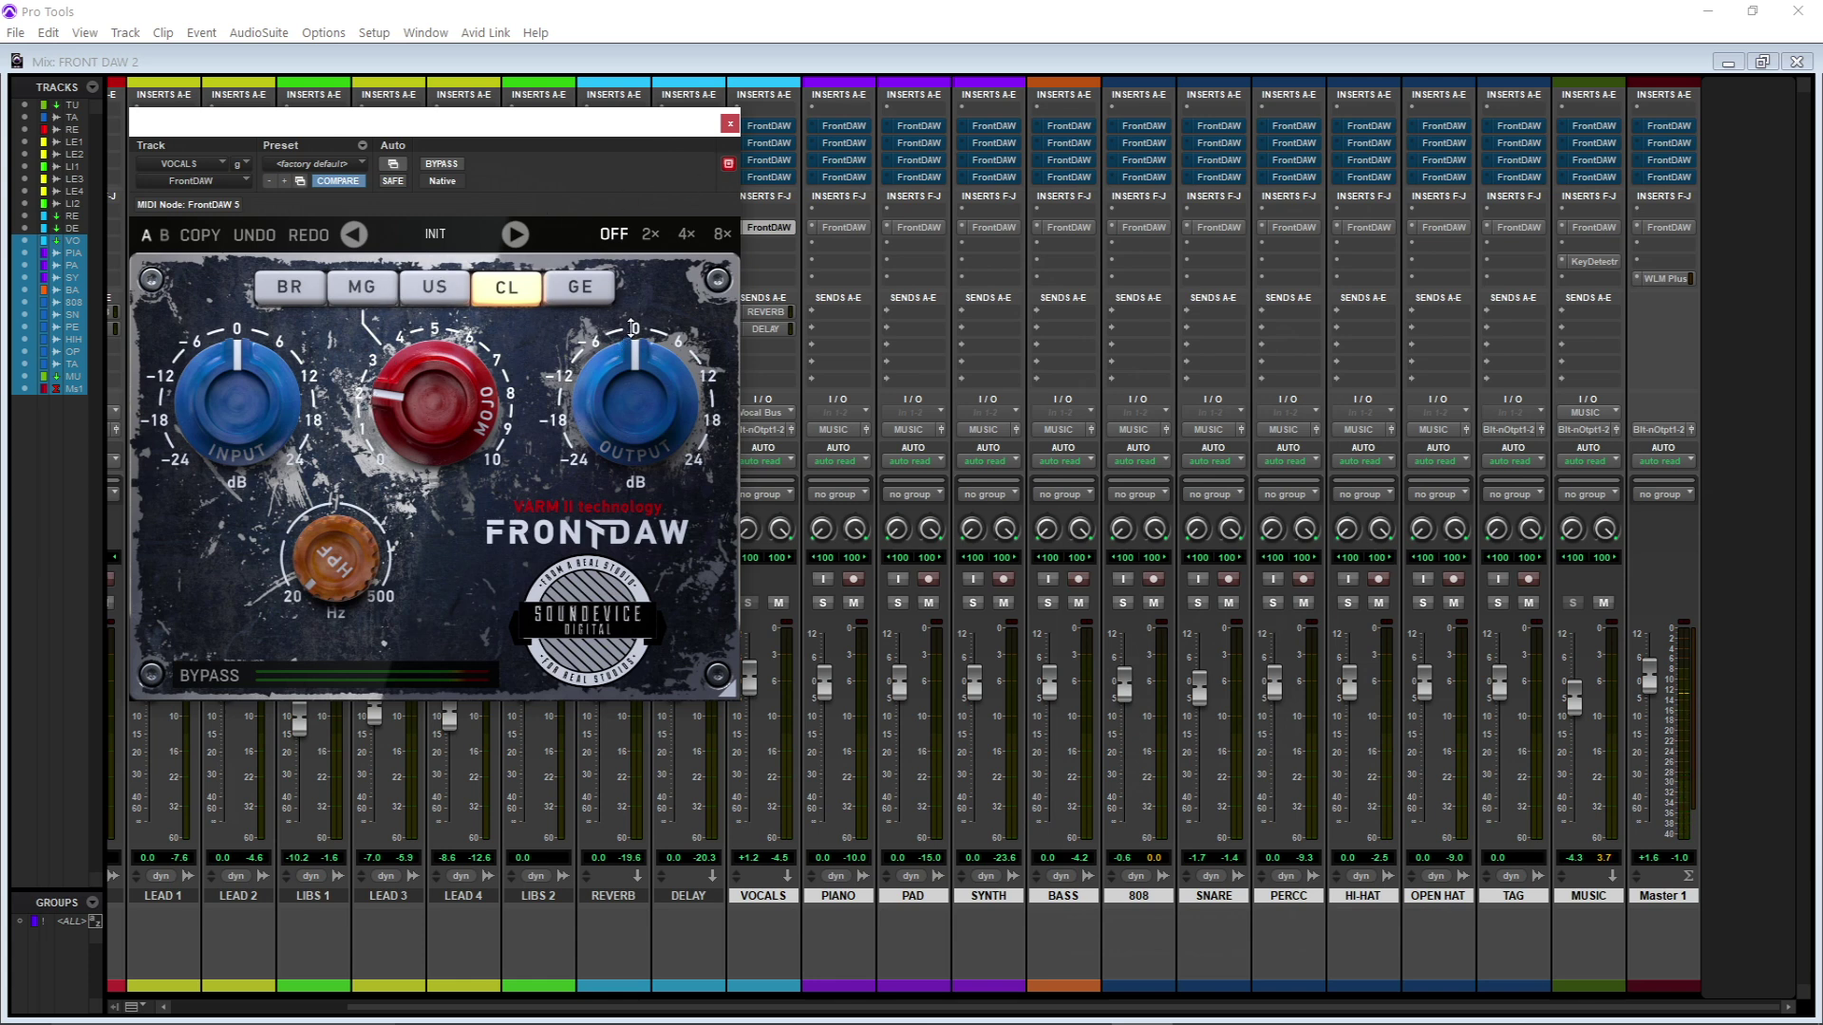
Step: Bypass-compare the CL-mode FrontDAW 5 three times, leaving it active
ctrl+alt+click(782, 227)
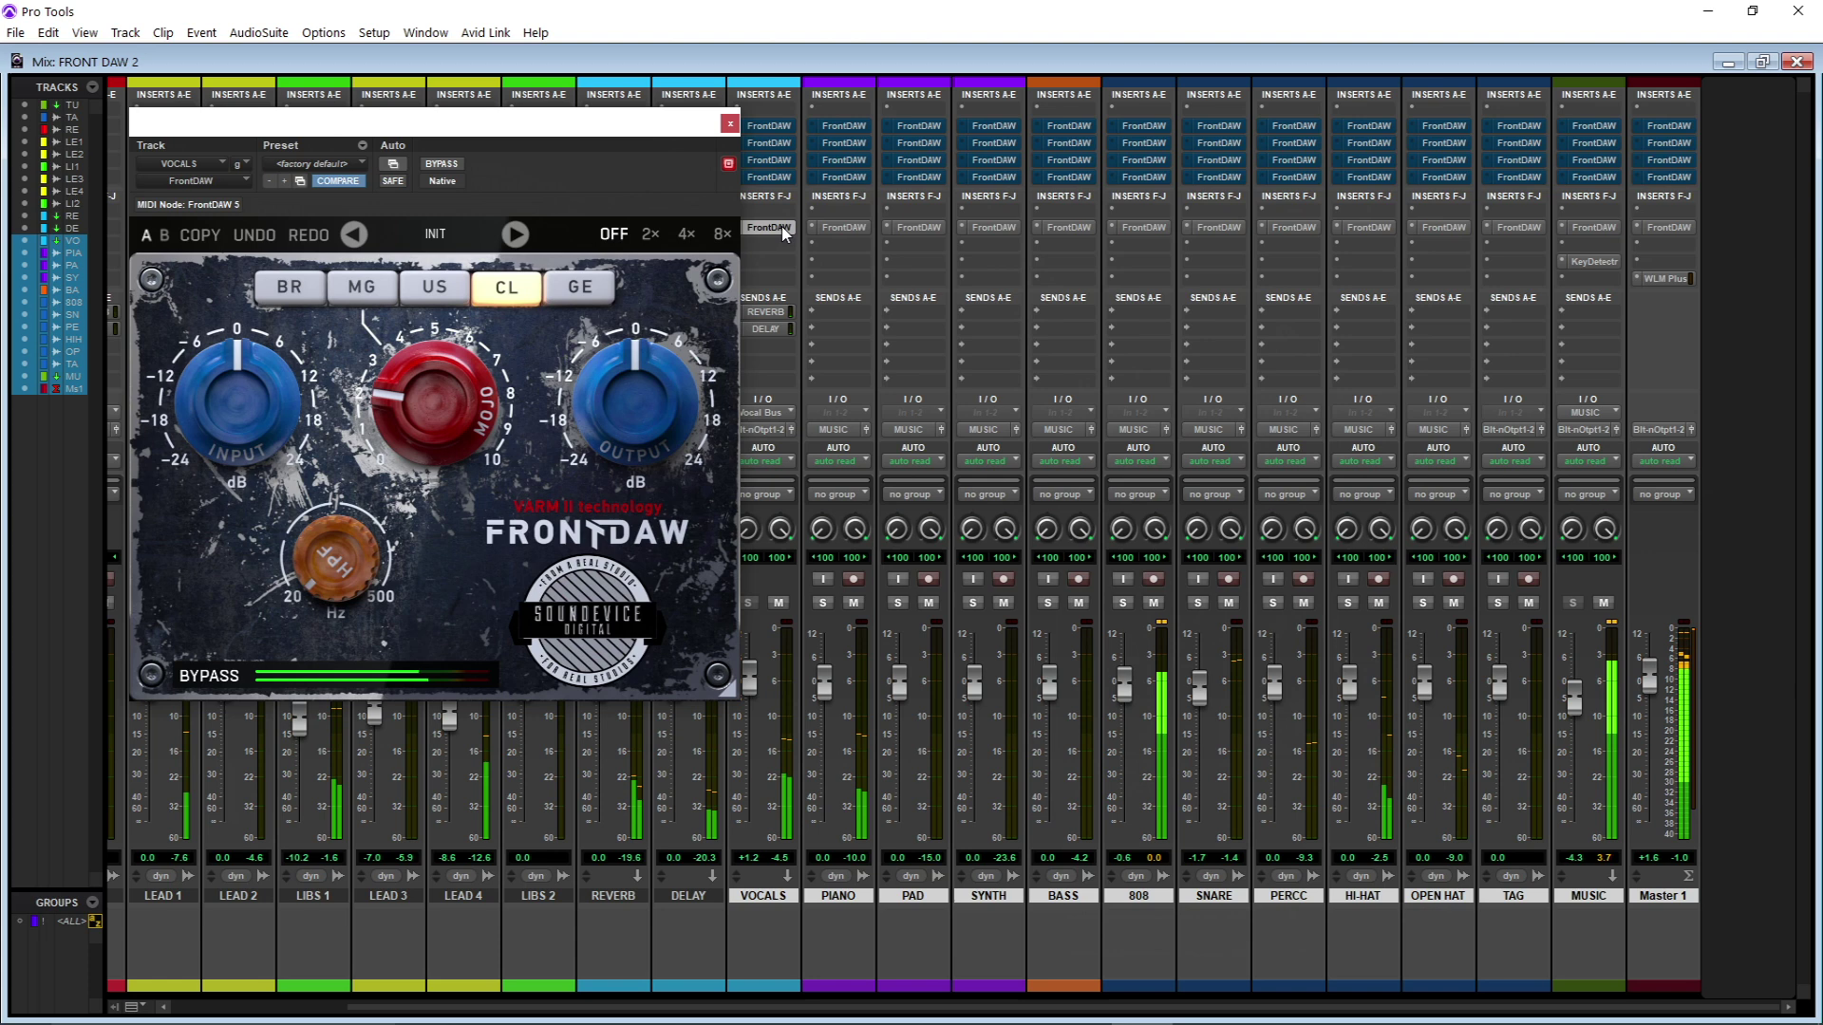
ctrl+alt+click(782, 228)
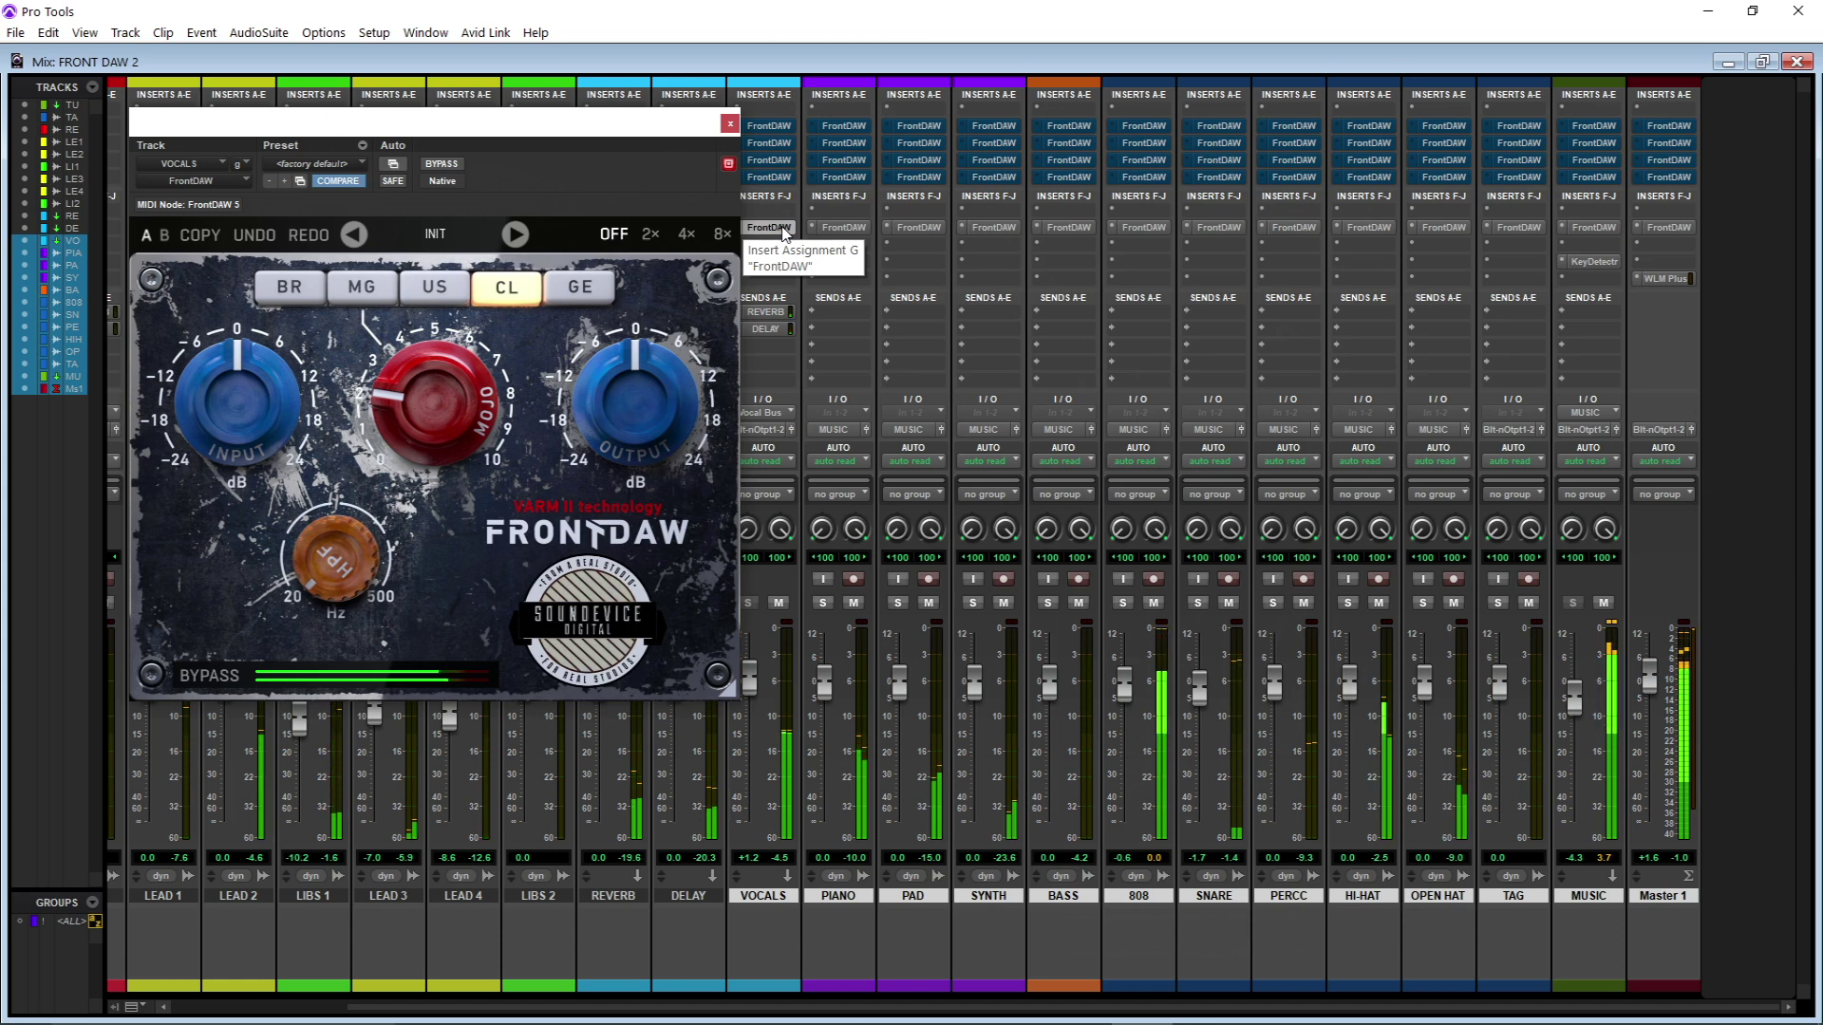
ctrl+alt+click(782, 226)
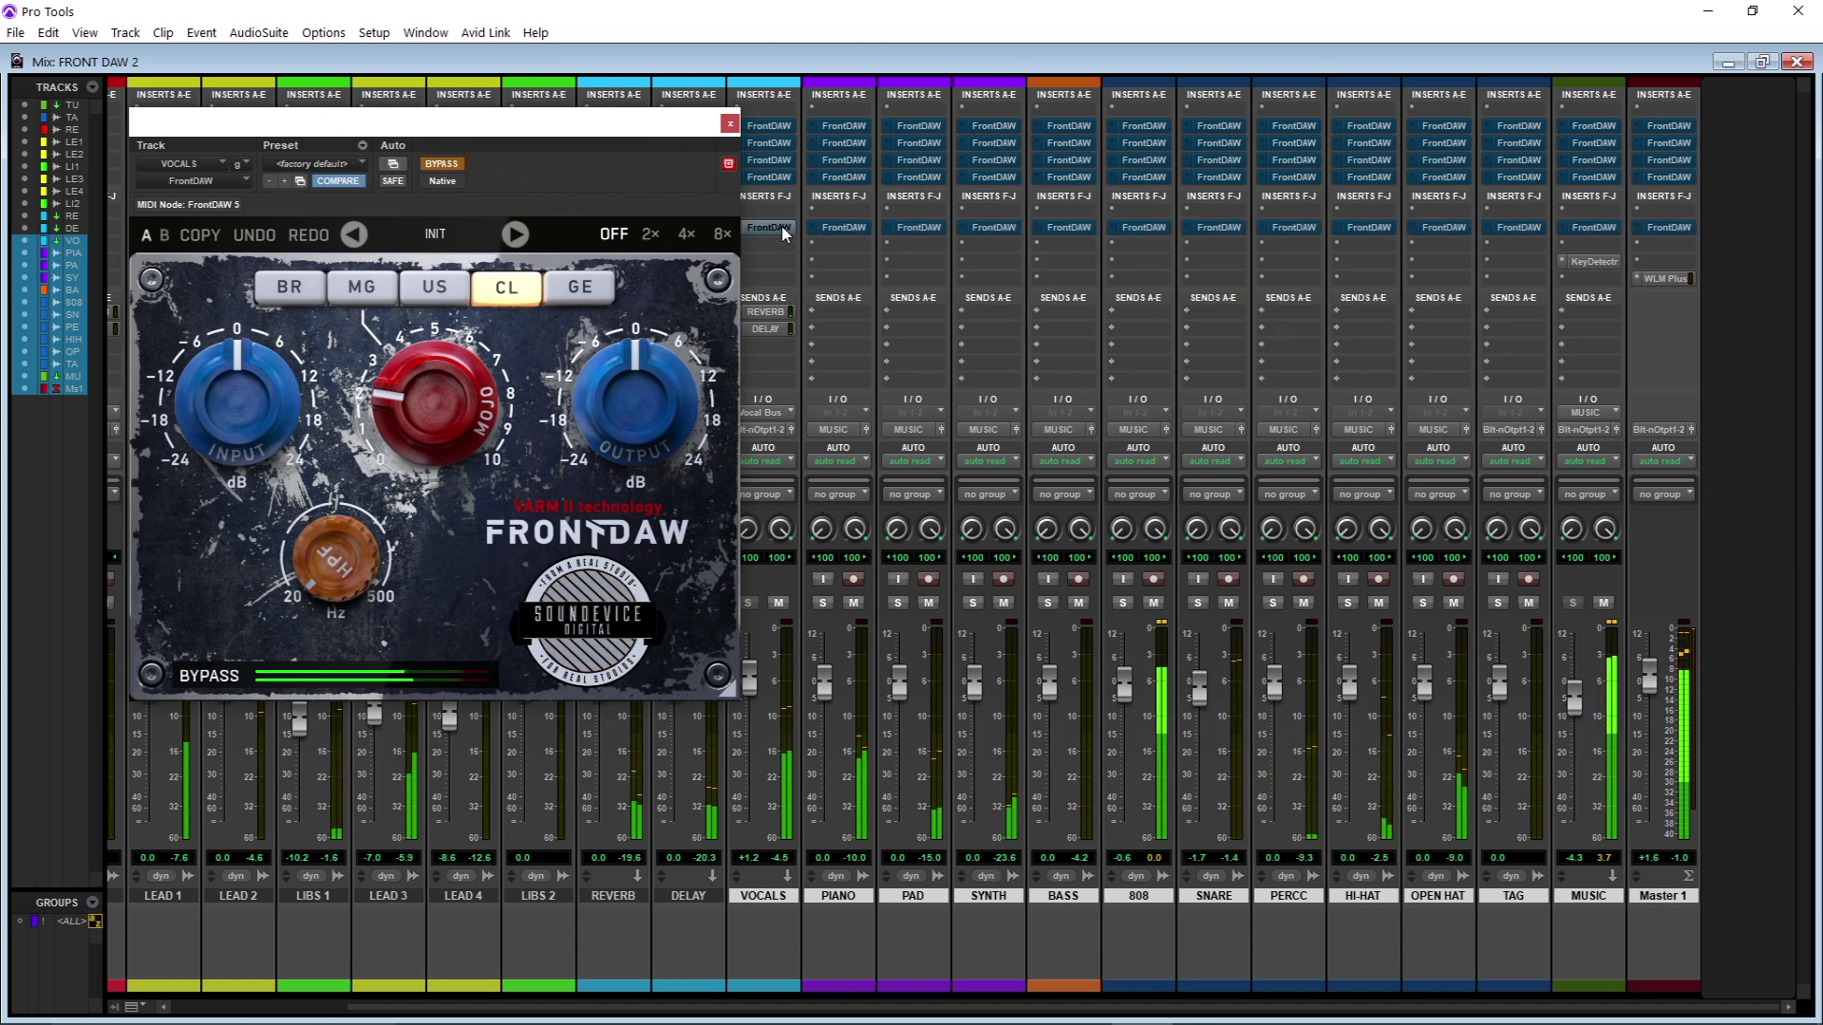
ctrl+alt+click(783, 228)
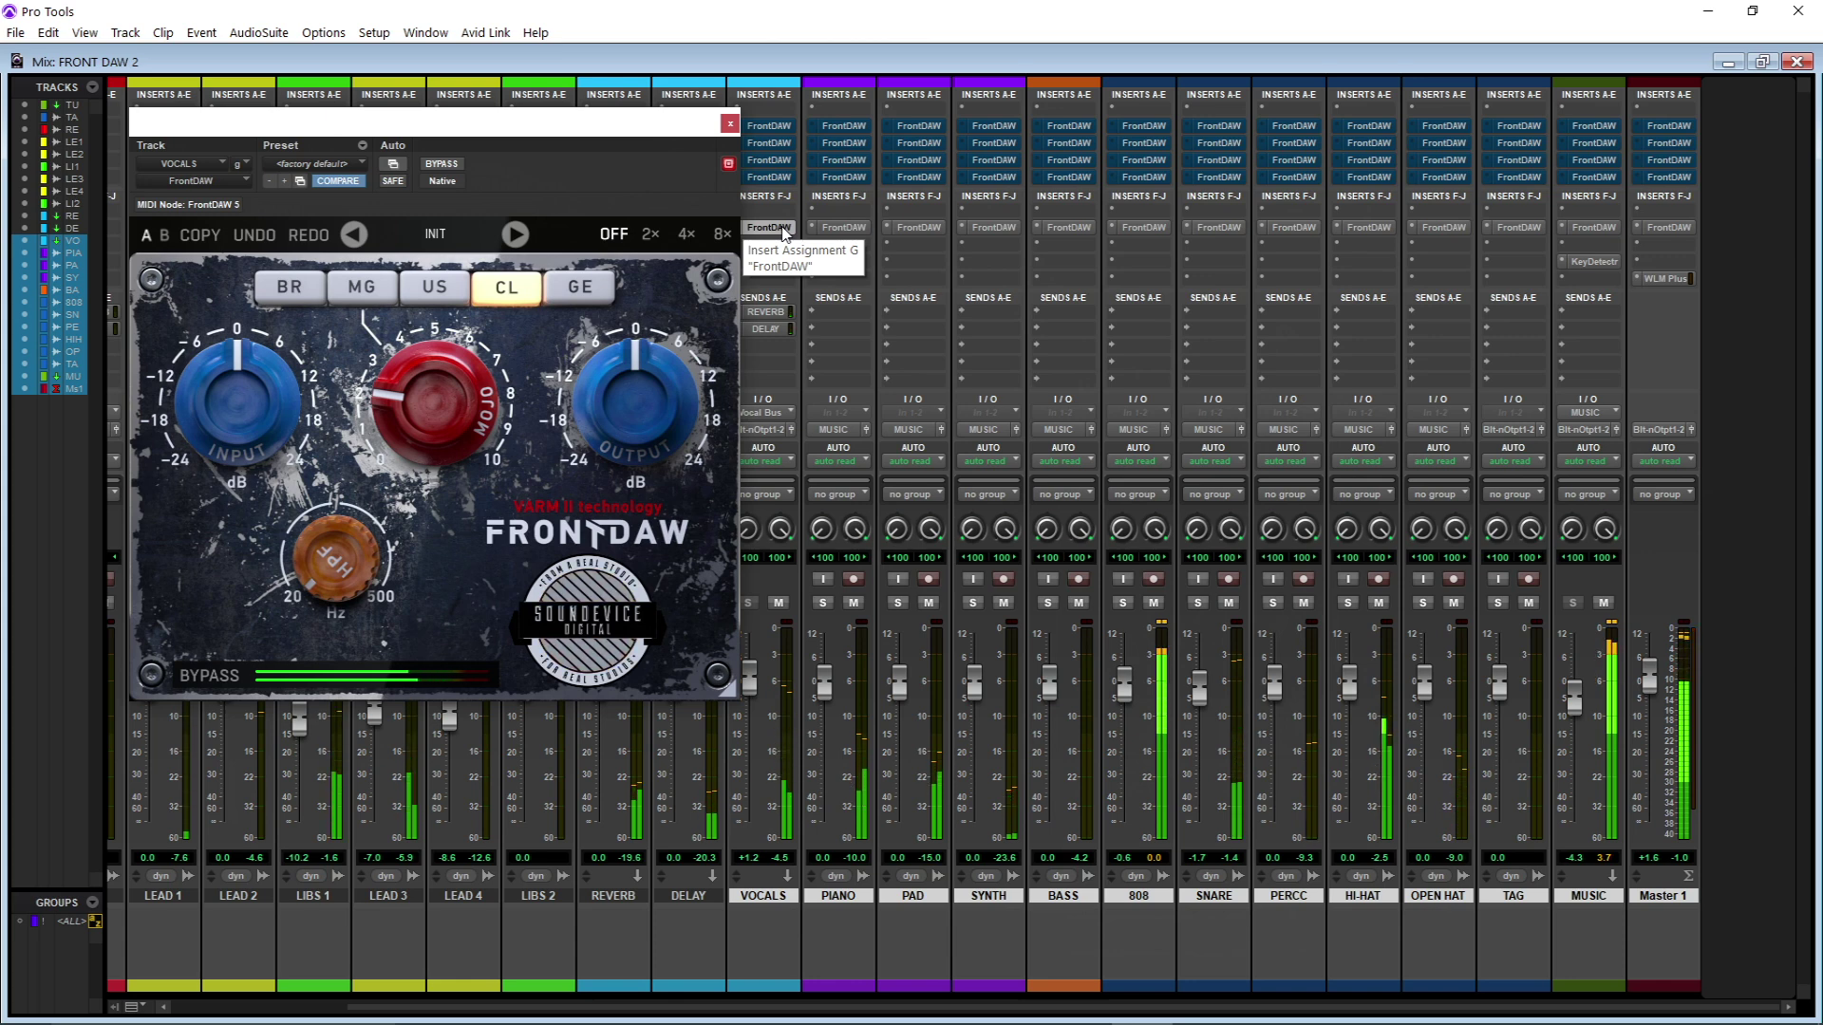
ctrl+alt+click(782, 227)
ctrl+alt+click(783, 227)
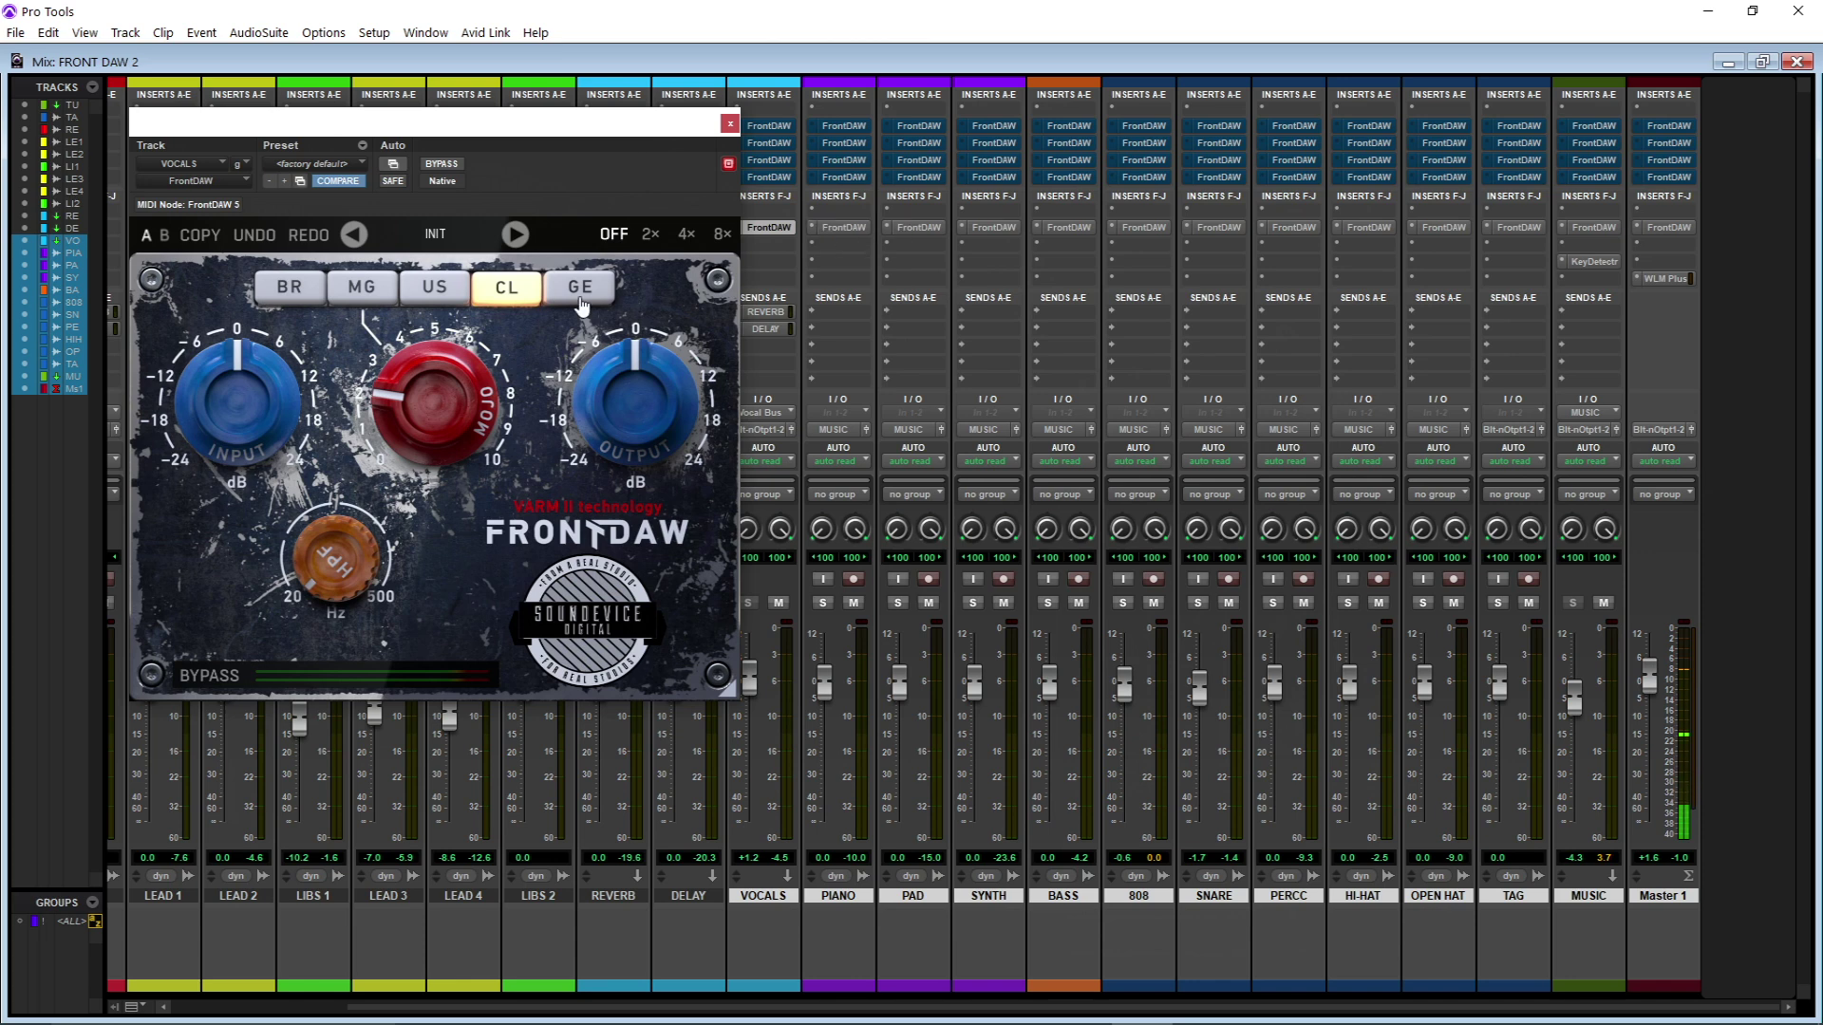
Step: Bypass the fifth FrontDAW insert, the one in CL mode, on the VOCALS track
ctrl+alt+click(767, 228)
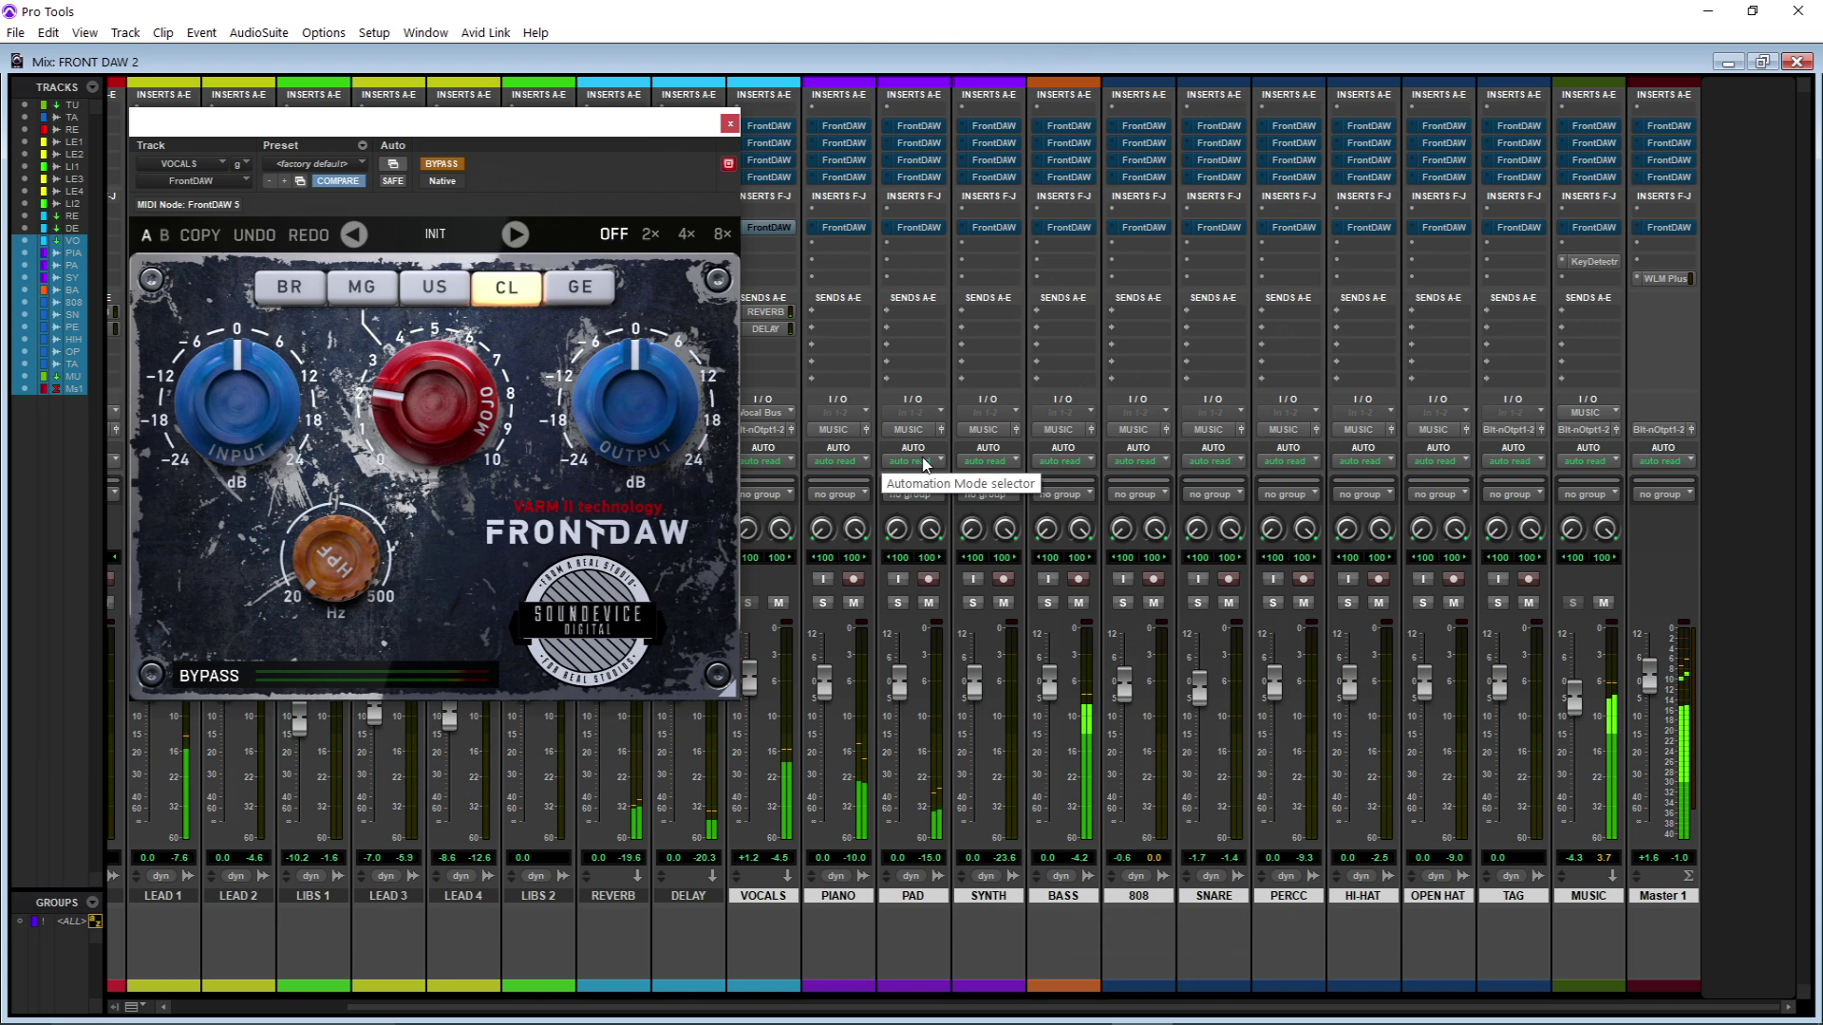
Step: Bypass the first four vocal FrontDAW inserts in turn: BR, US, GE and MG modes
click(778, 126)
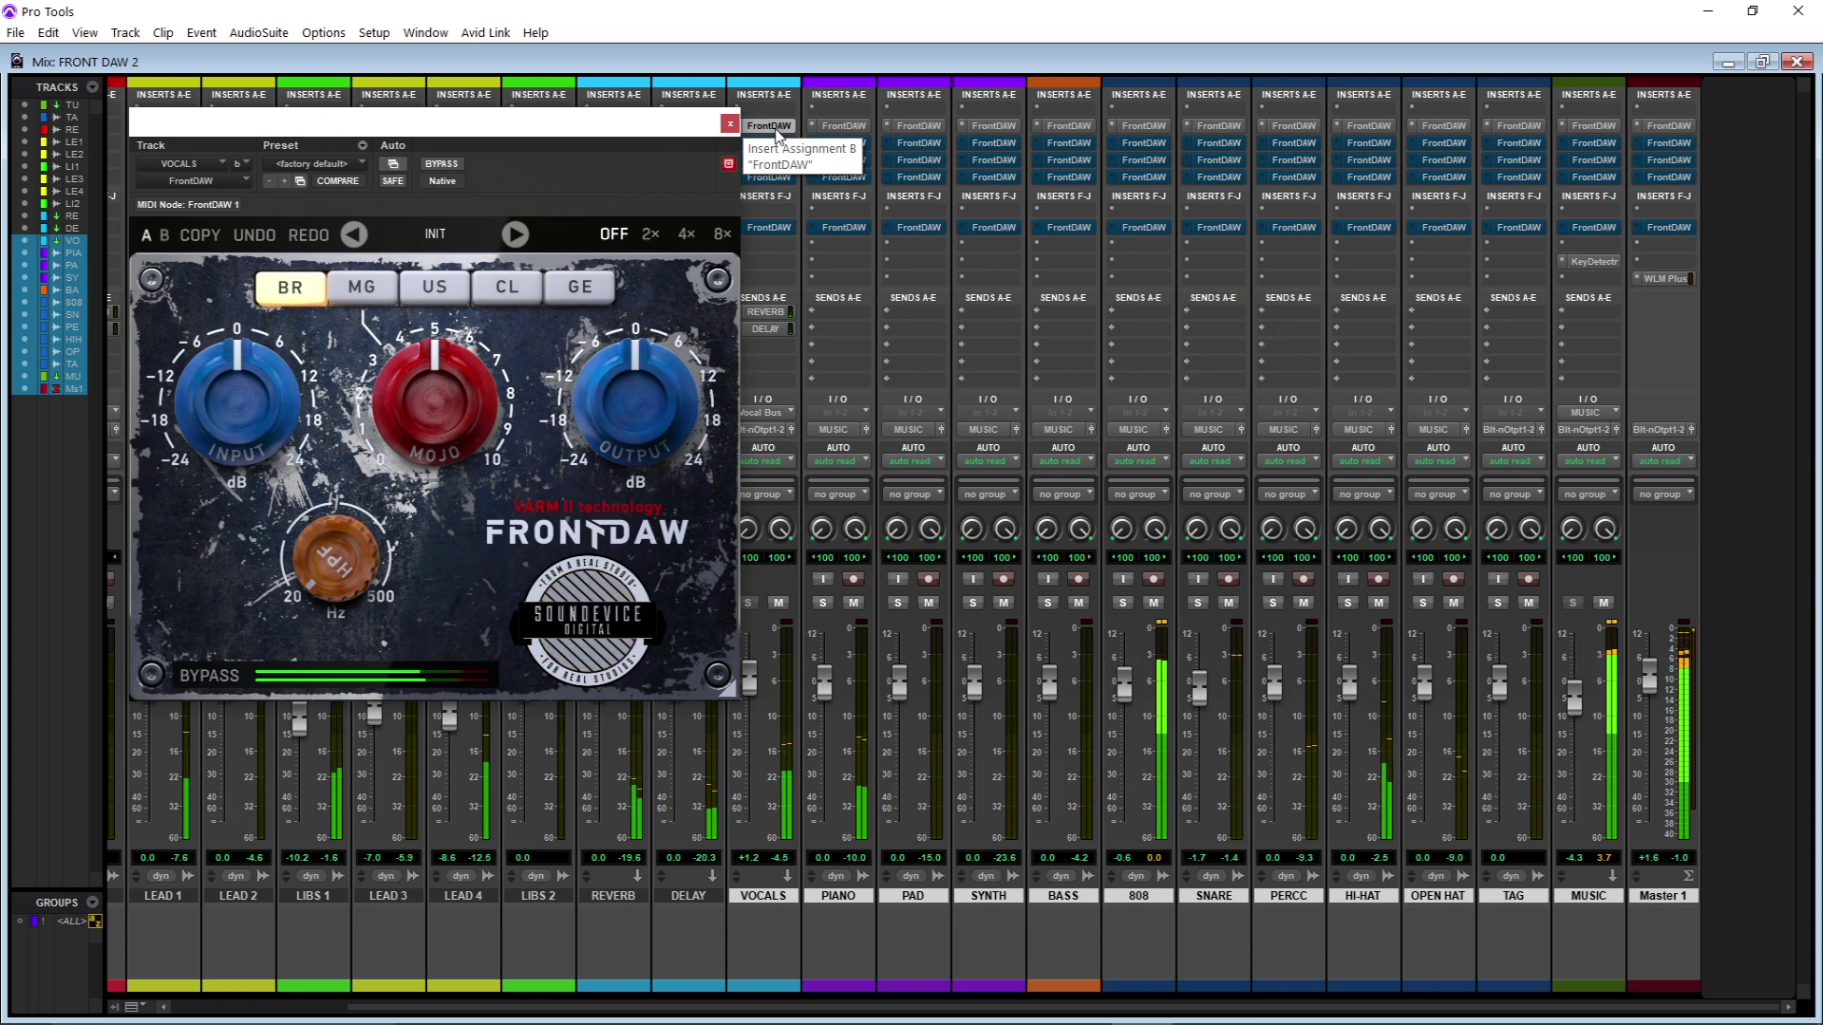
ctrl+click(777, 142)
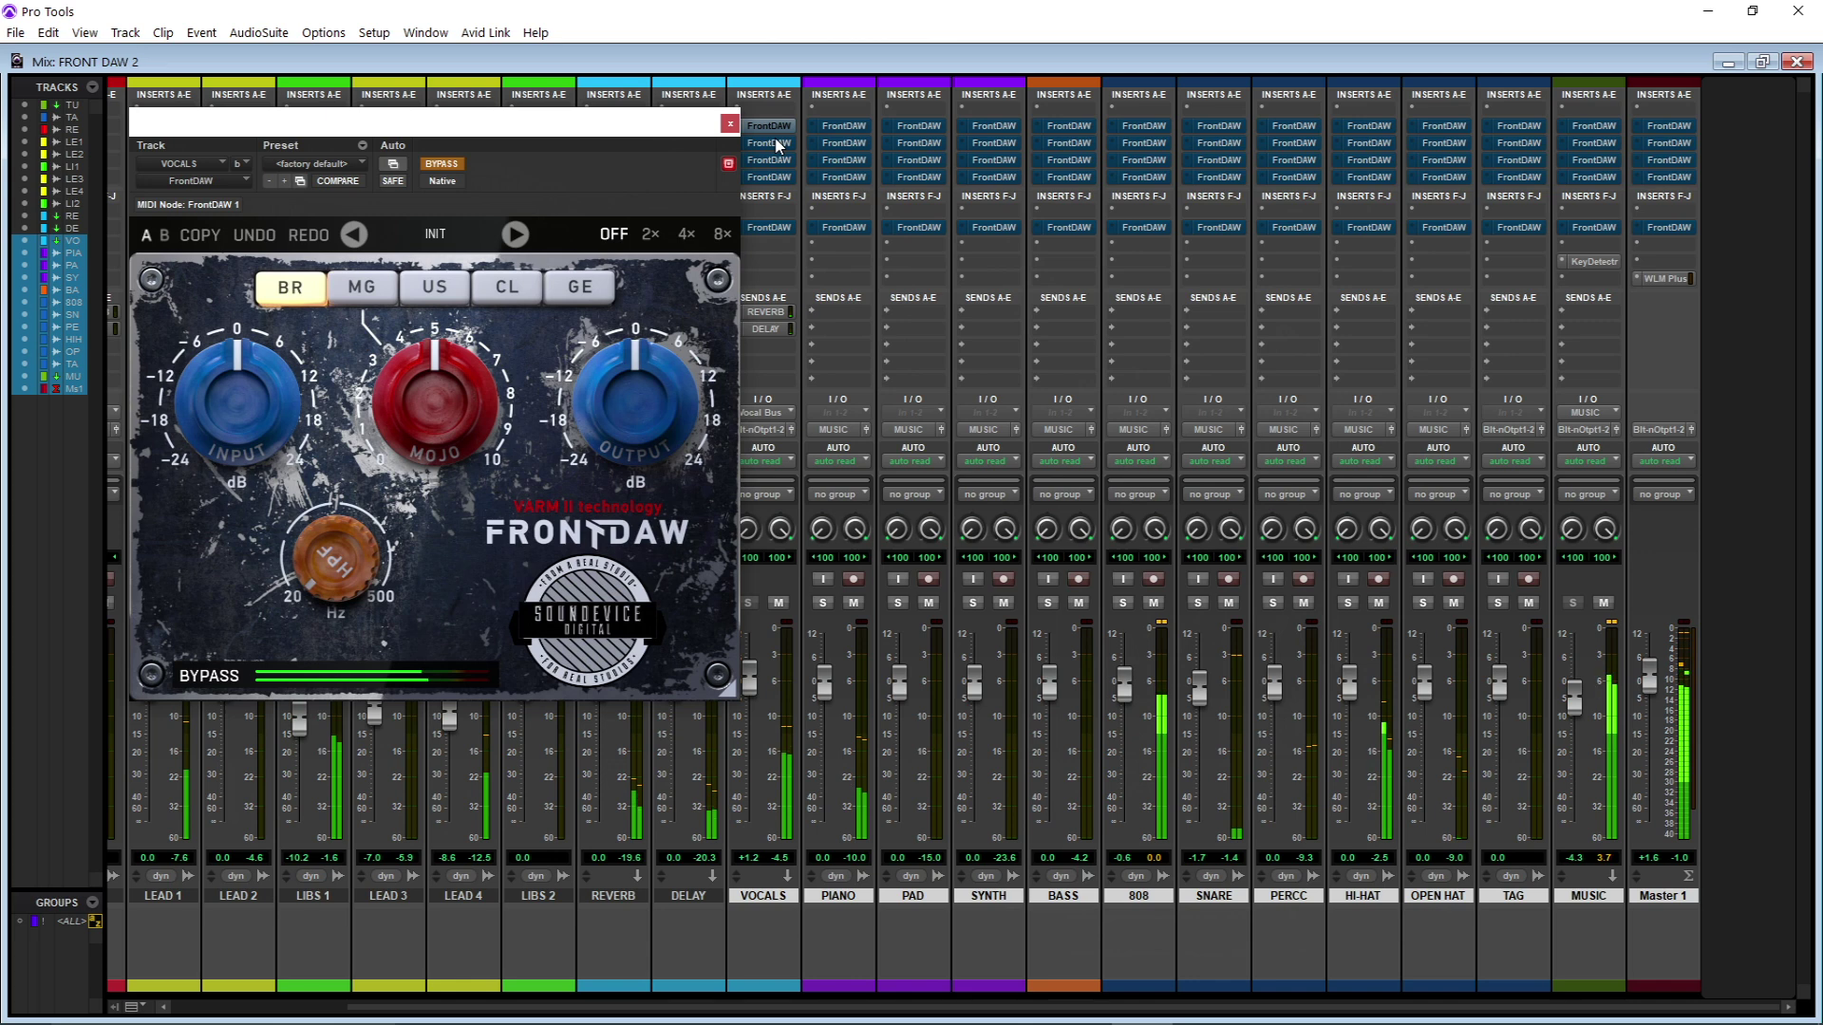
click(776, 143)
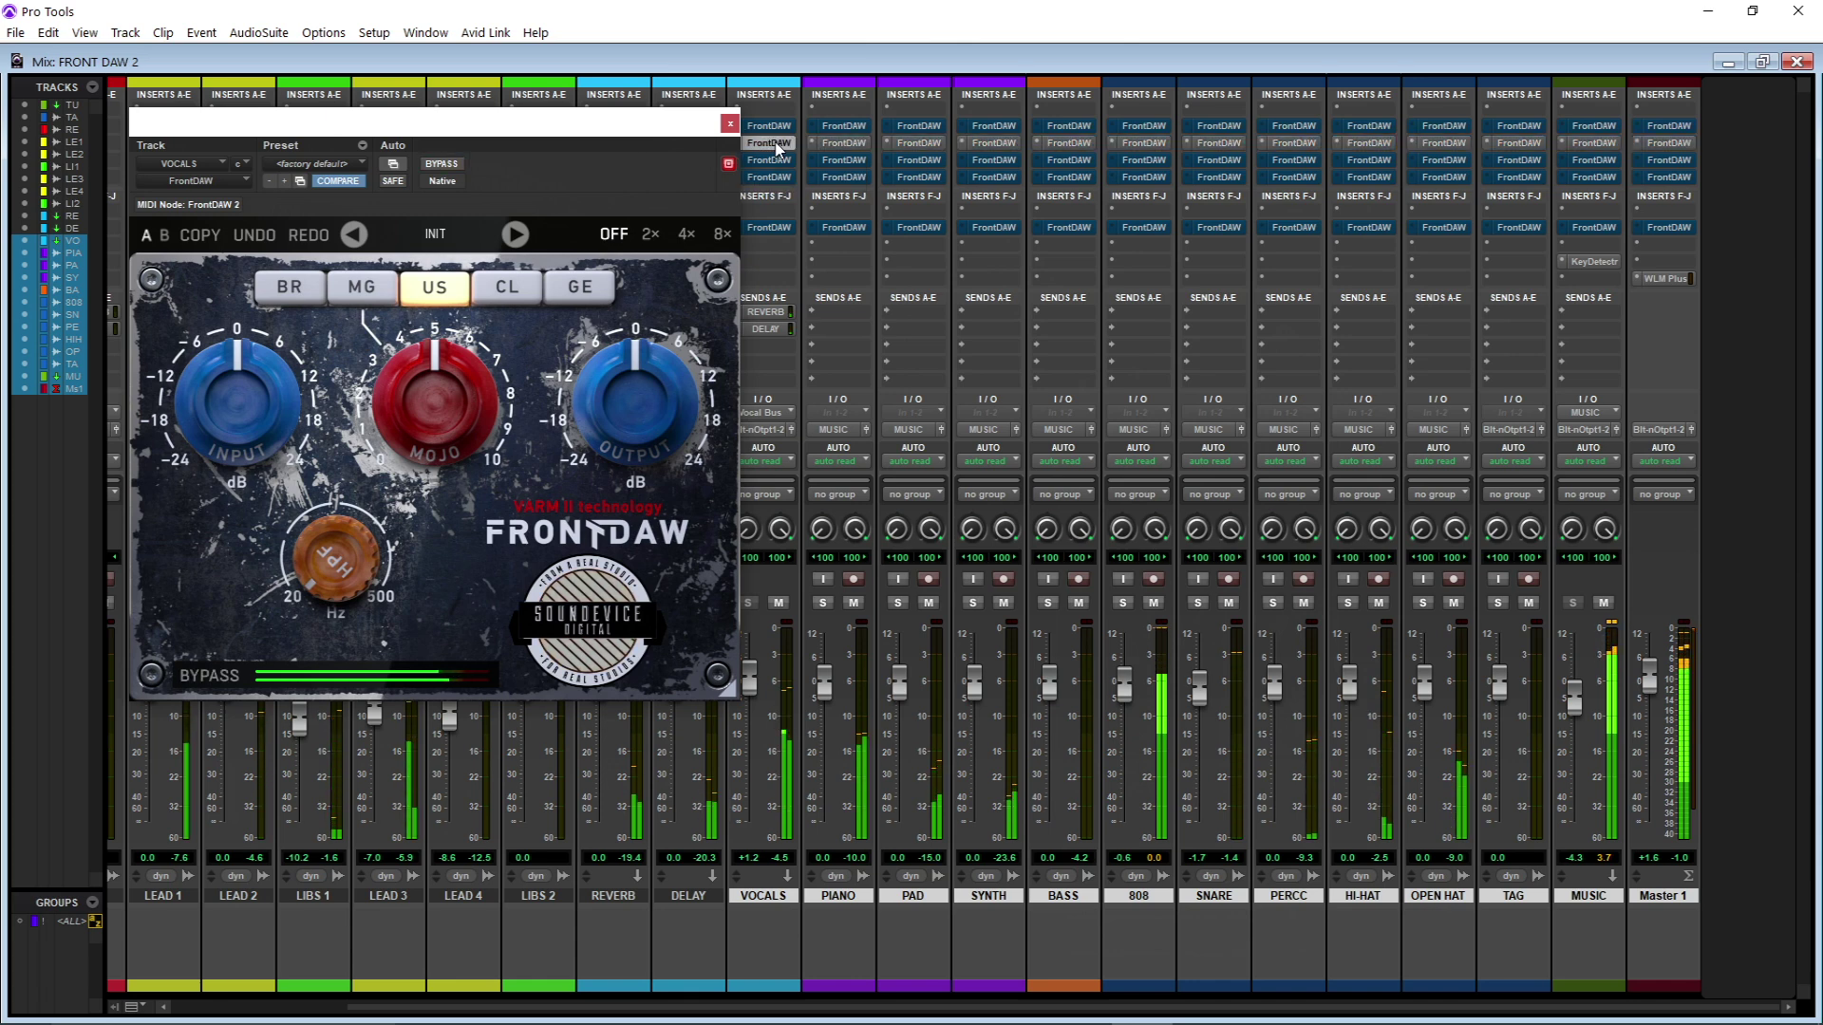
ctrl+click(777, 149)
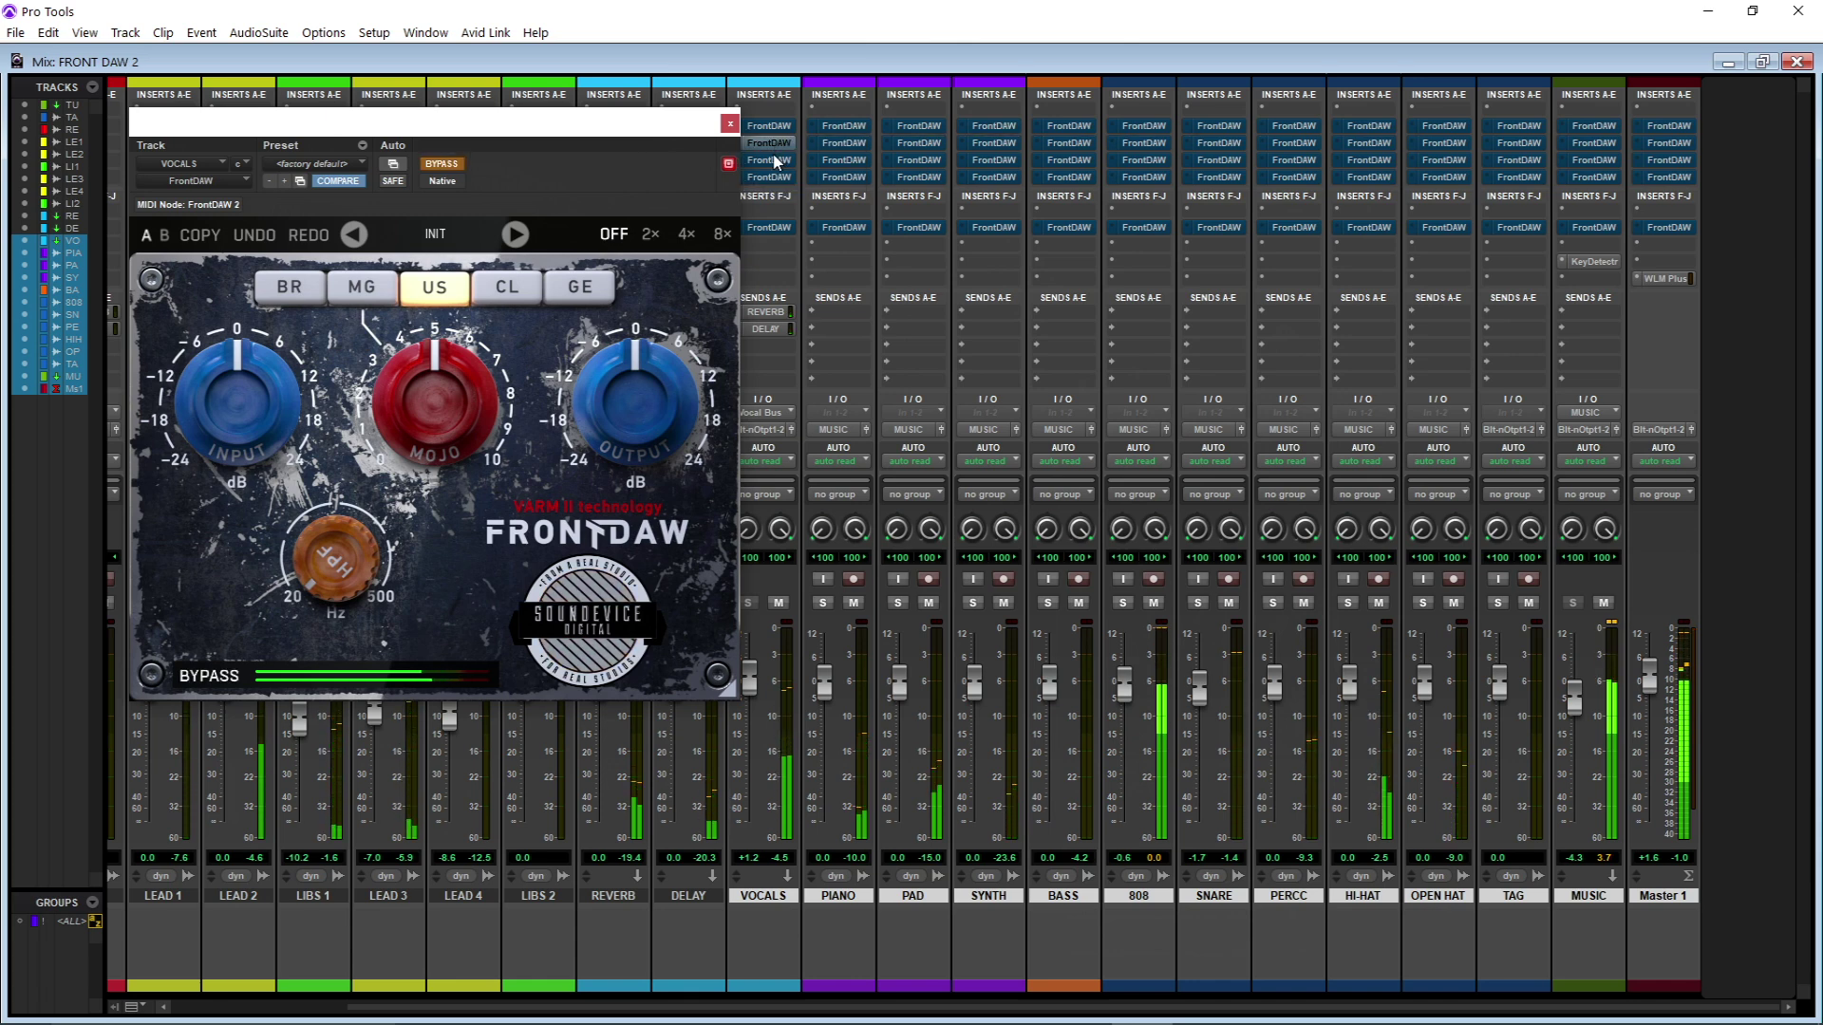
click(778, 161)
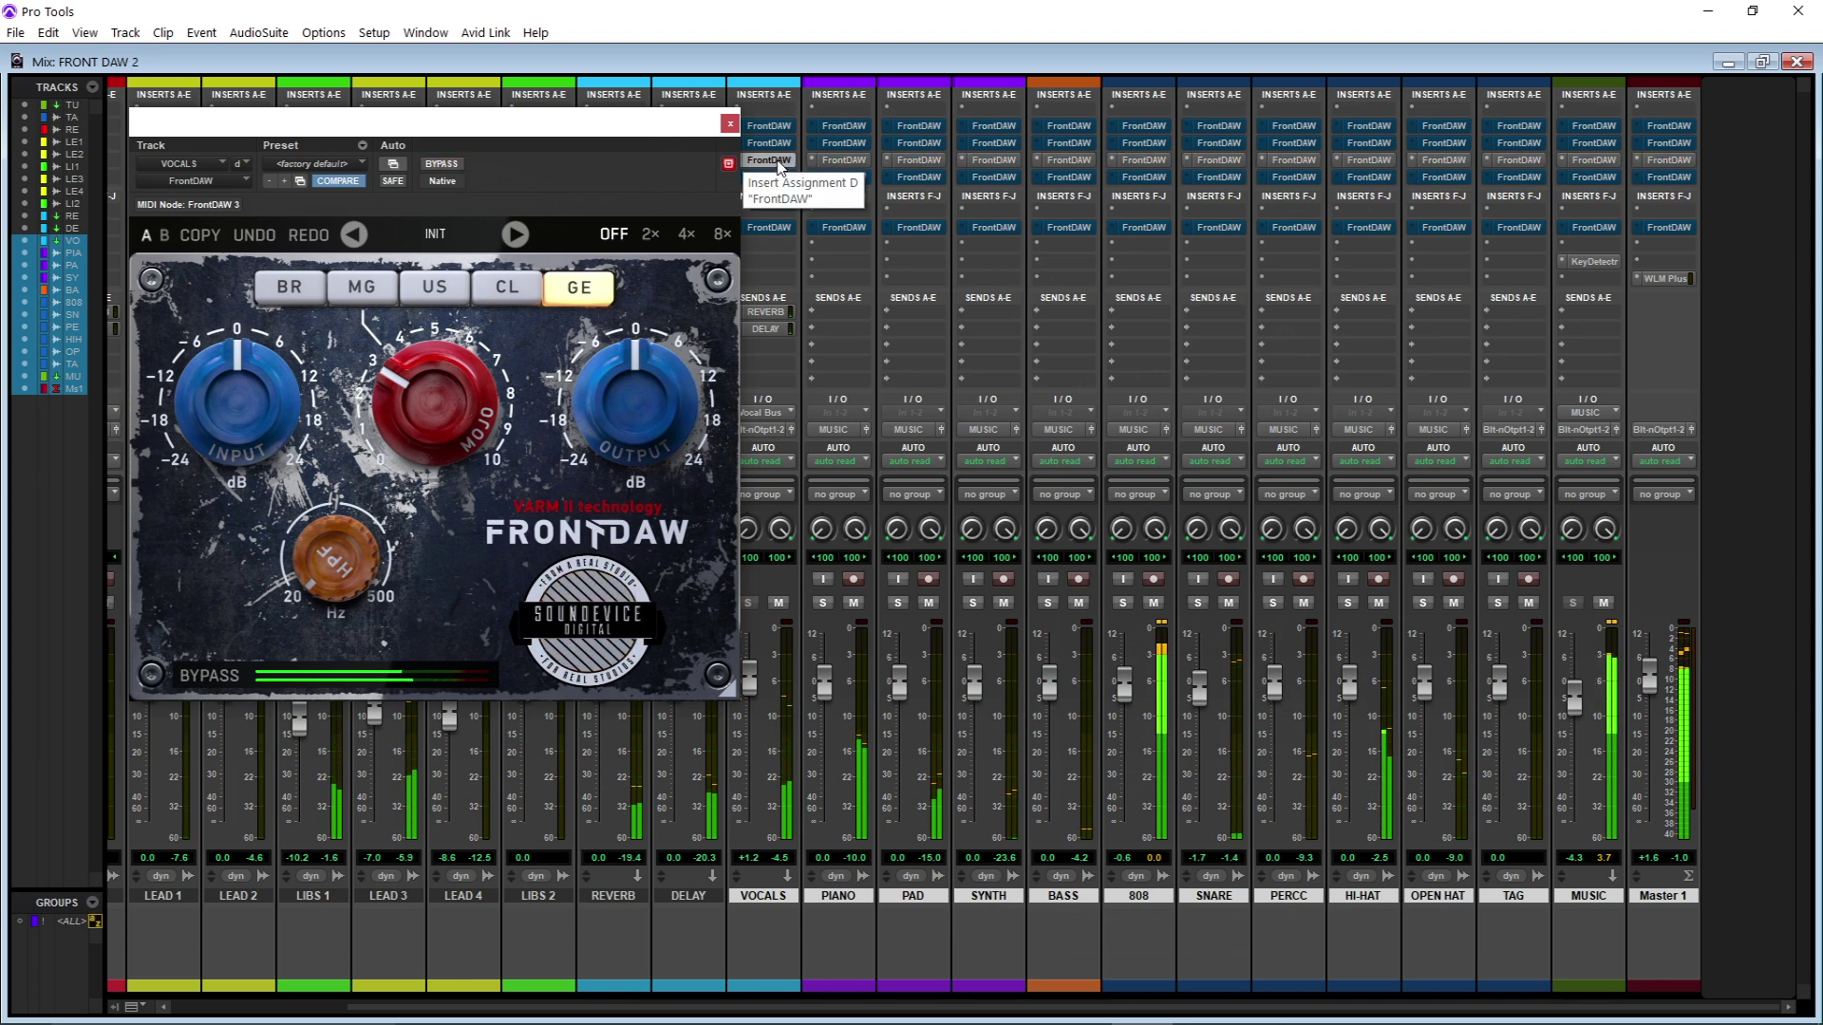
ctrl+click(778, 167)
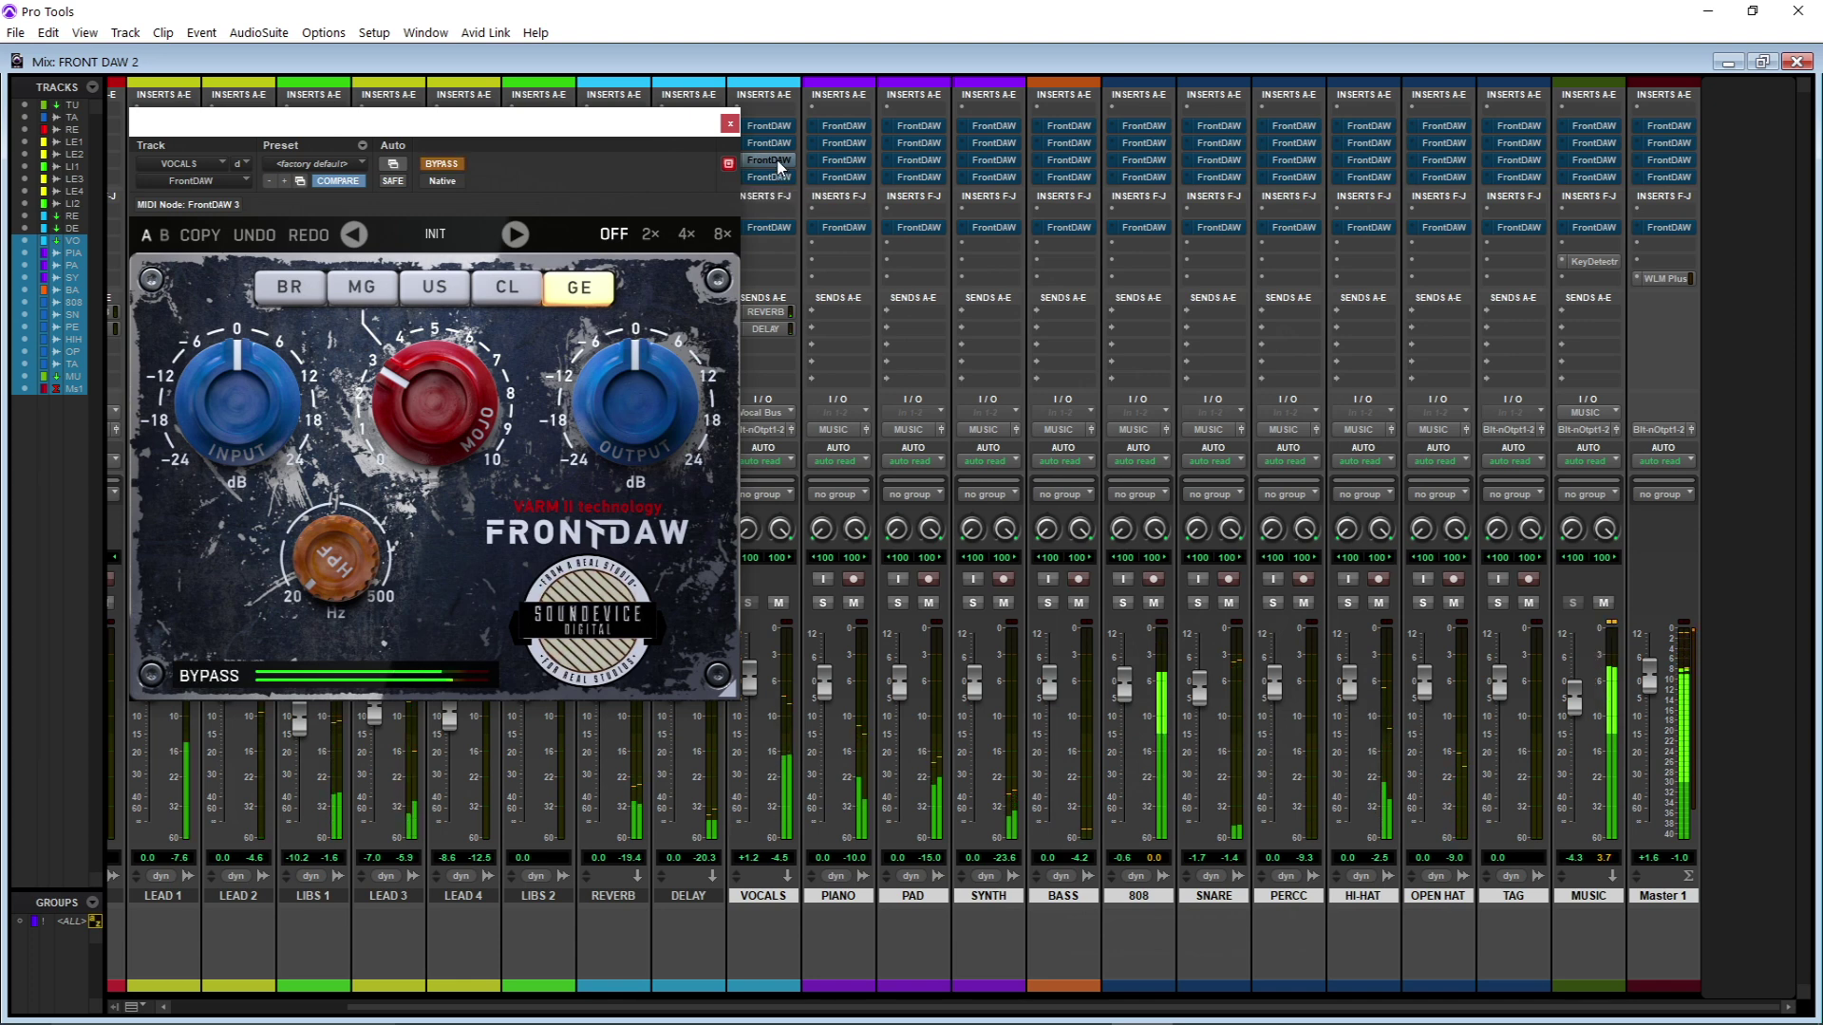
click(778, 179)
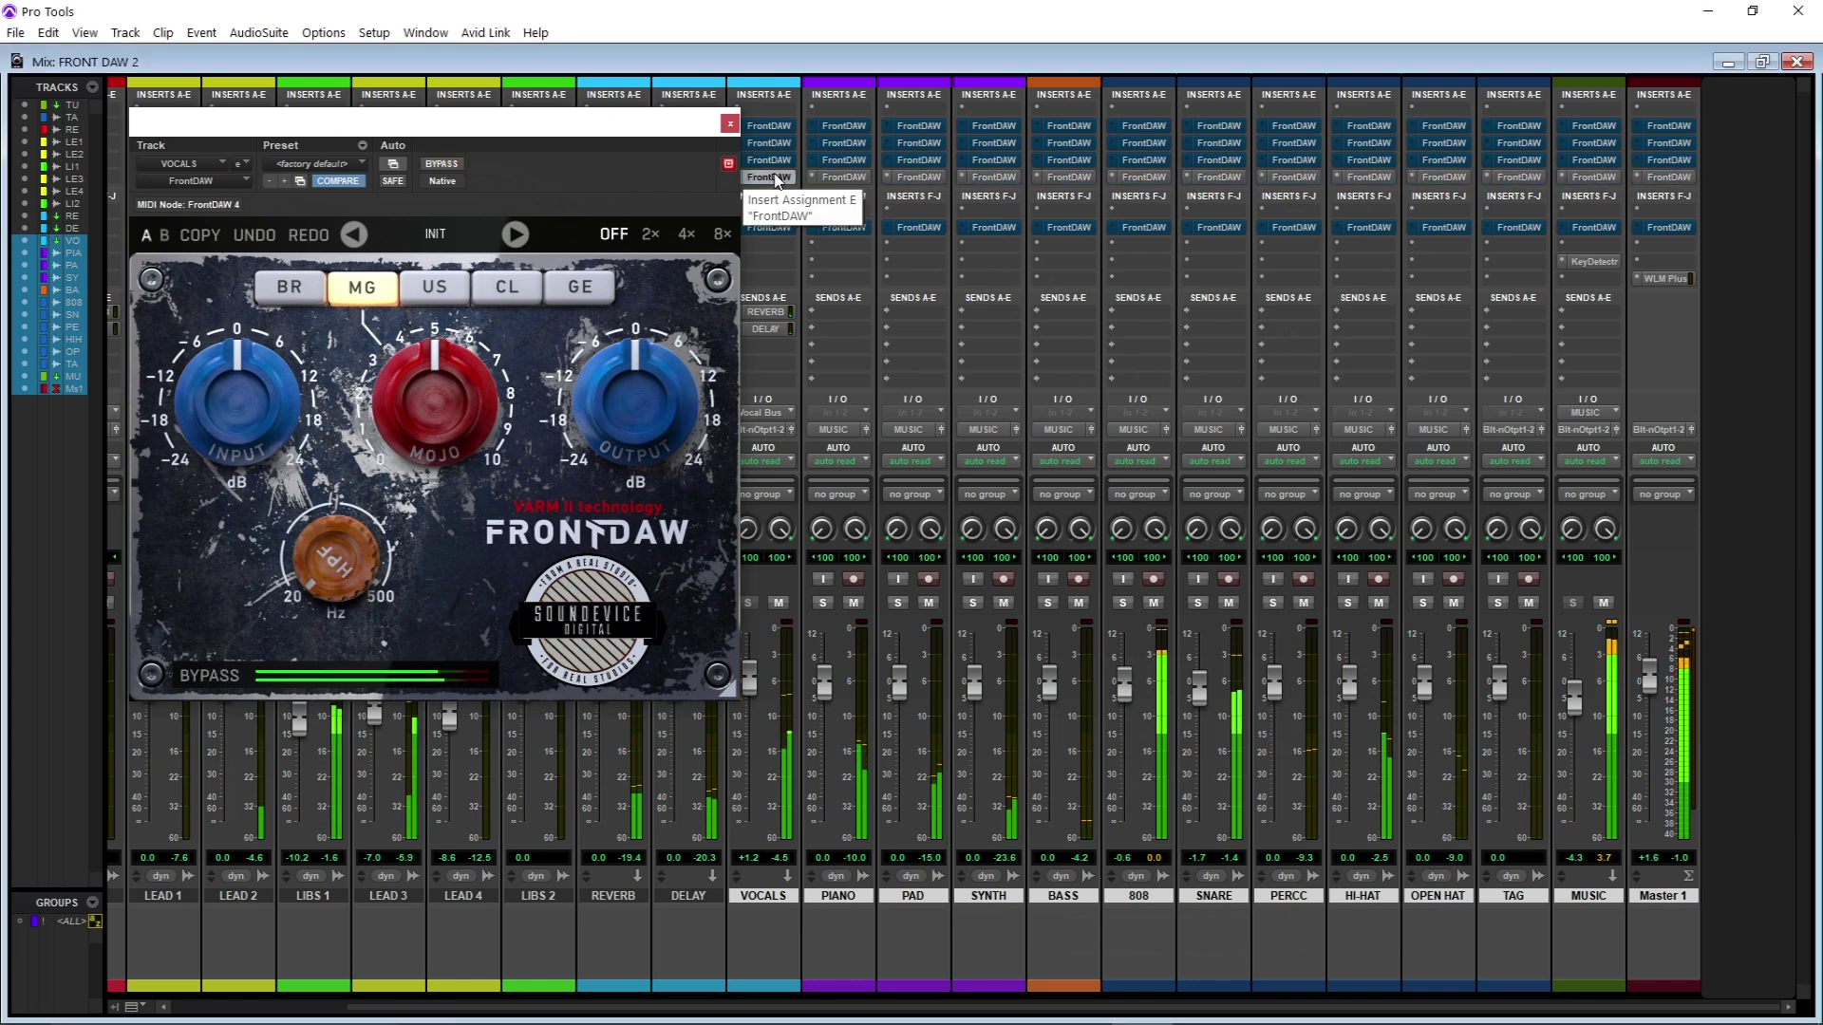
ctrl+click(778, 178)
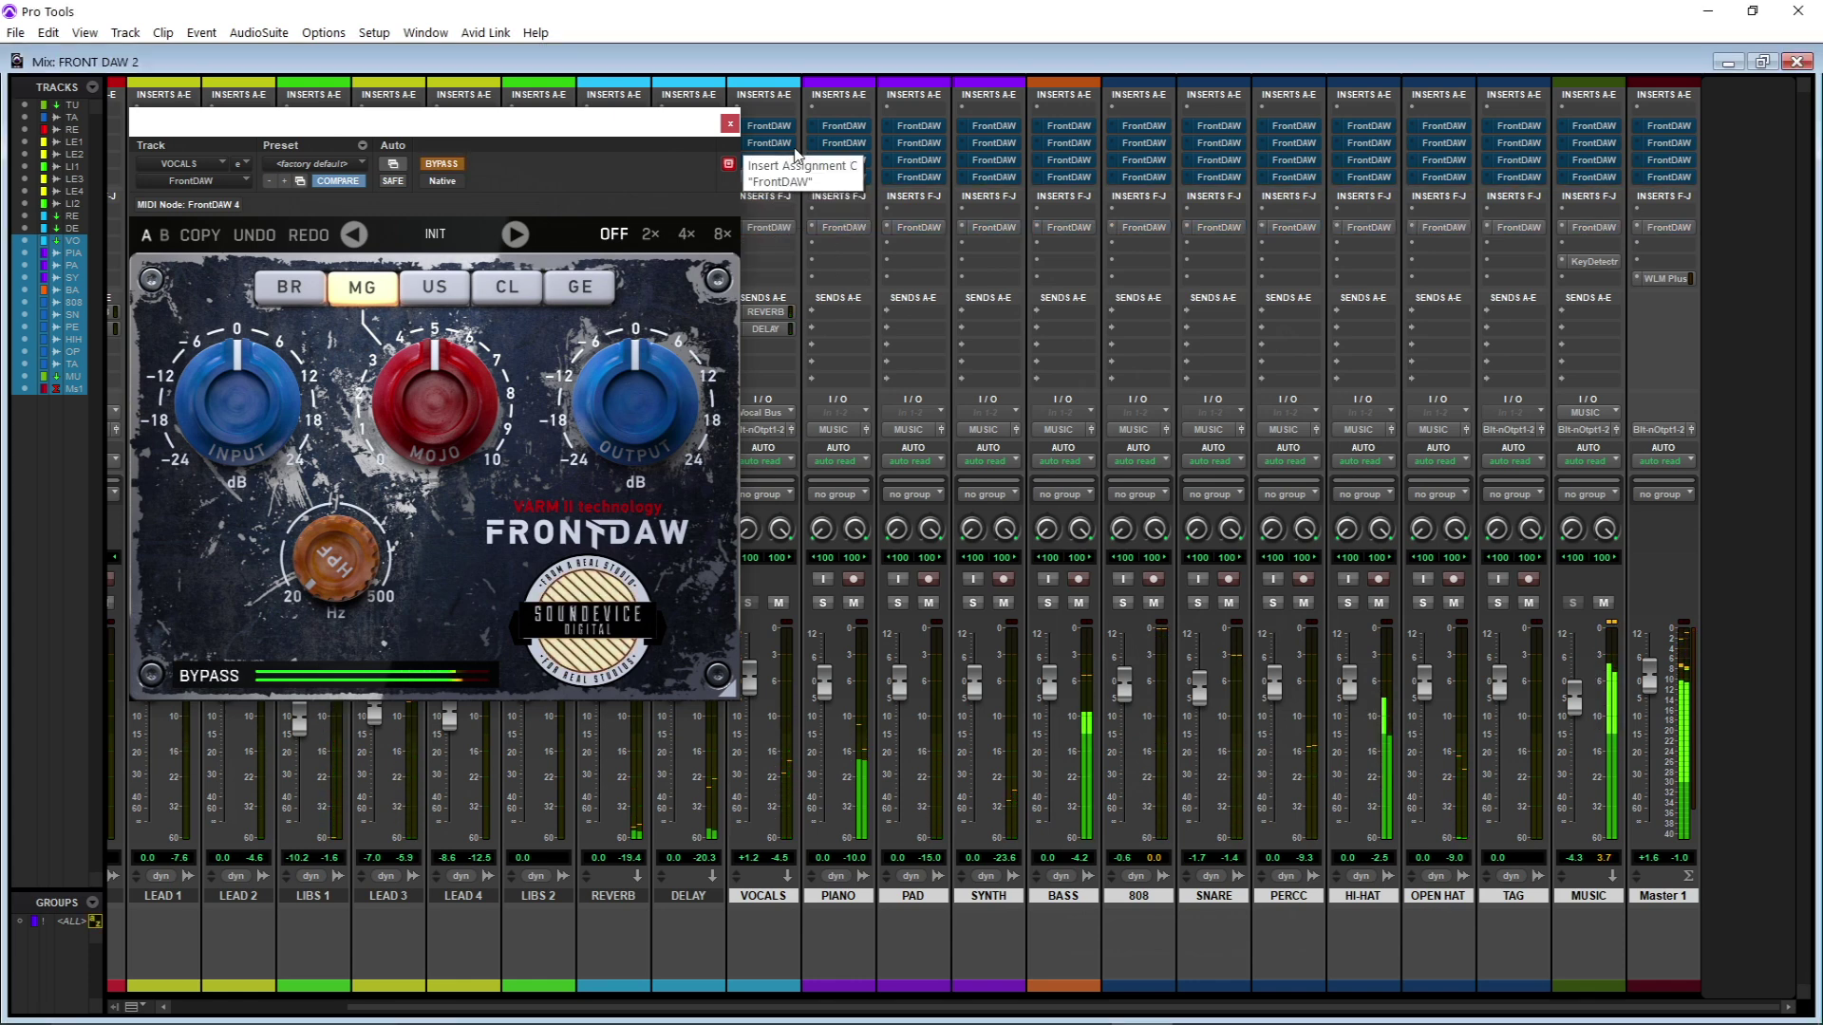
Step: Audition the inserts again from BR to CL, toggling MG bypass, and finish on the BR-mode insert
ctrl+alt+click(779, 229)
ctrl+alt+click(777, 129)
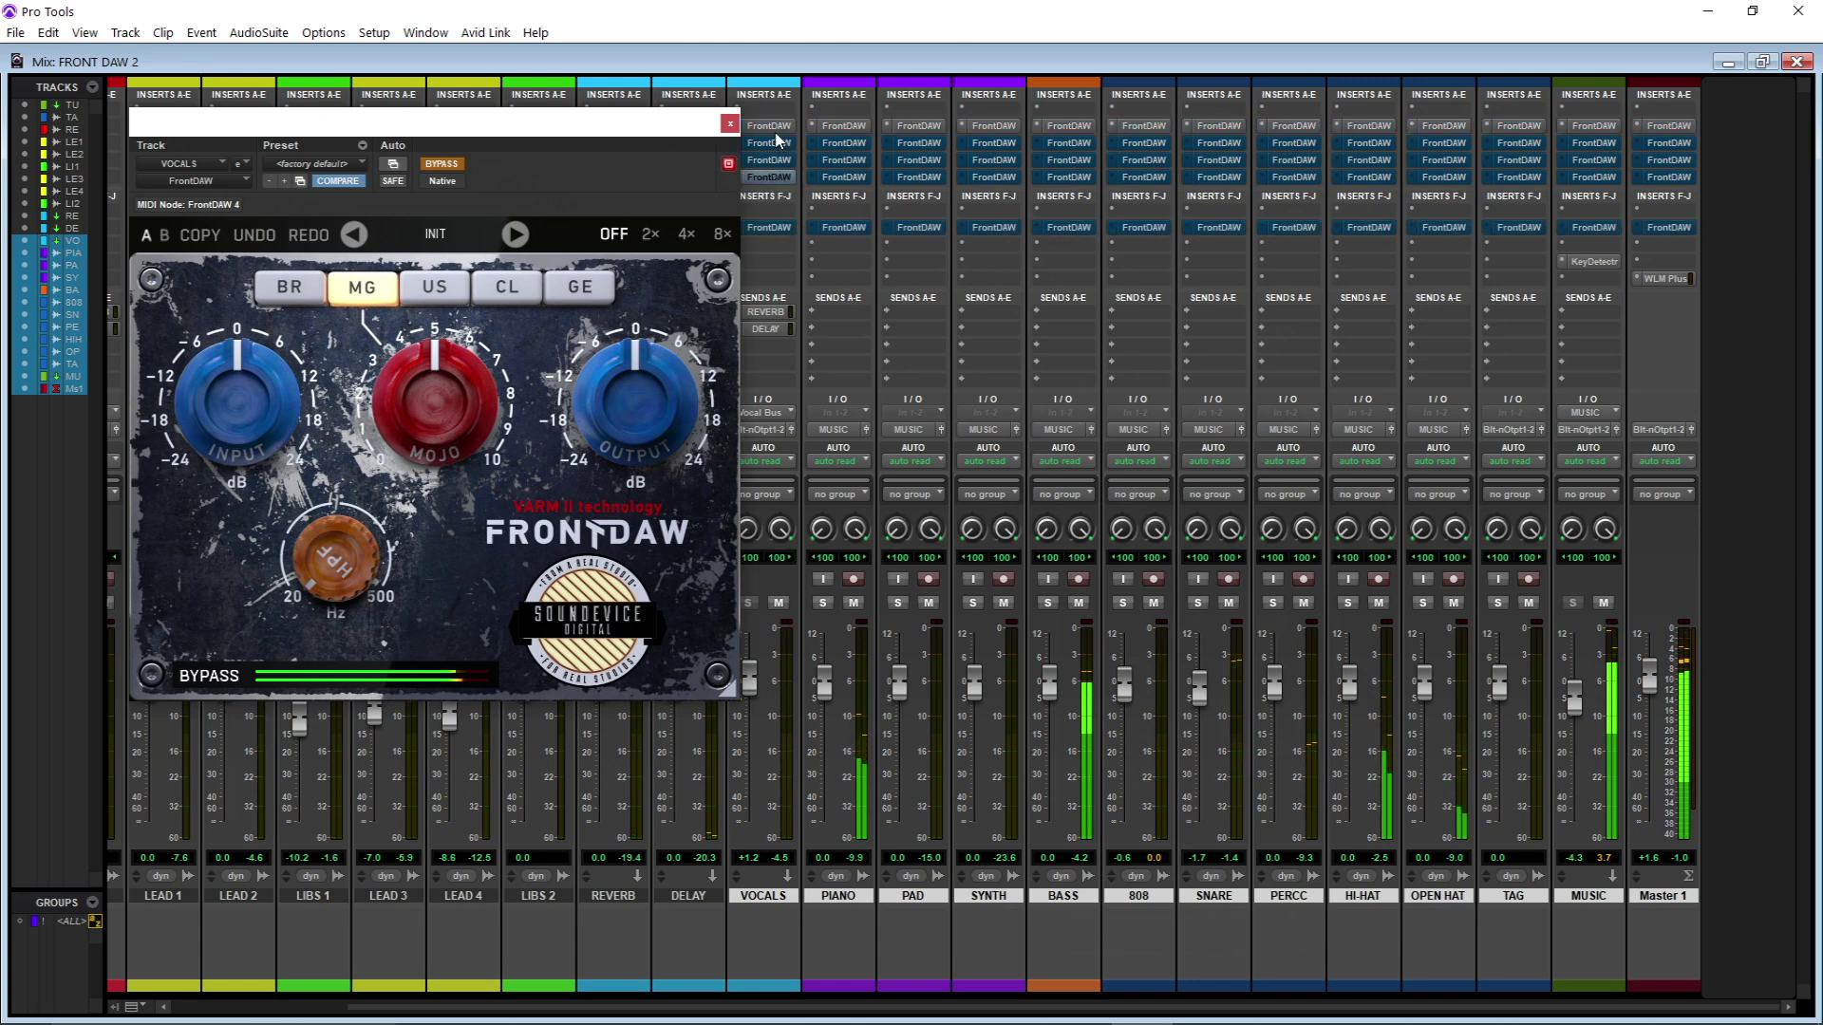
click(778, 128)
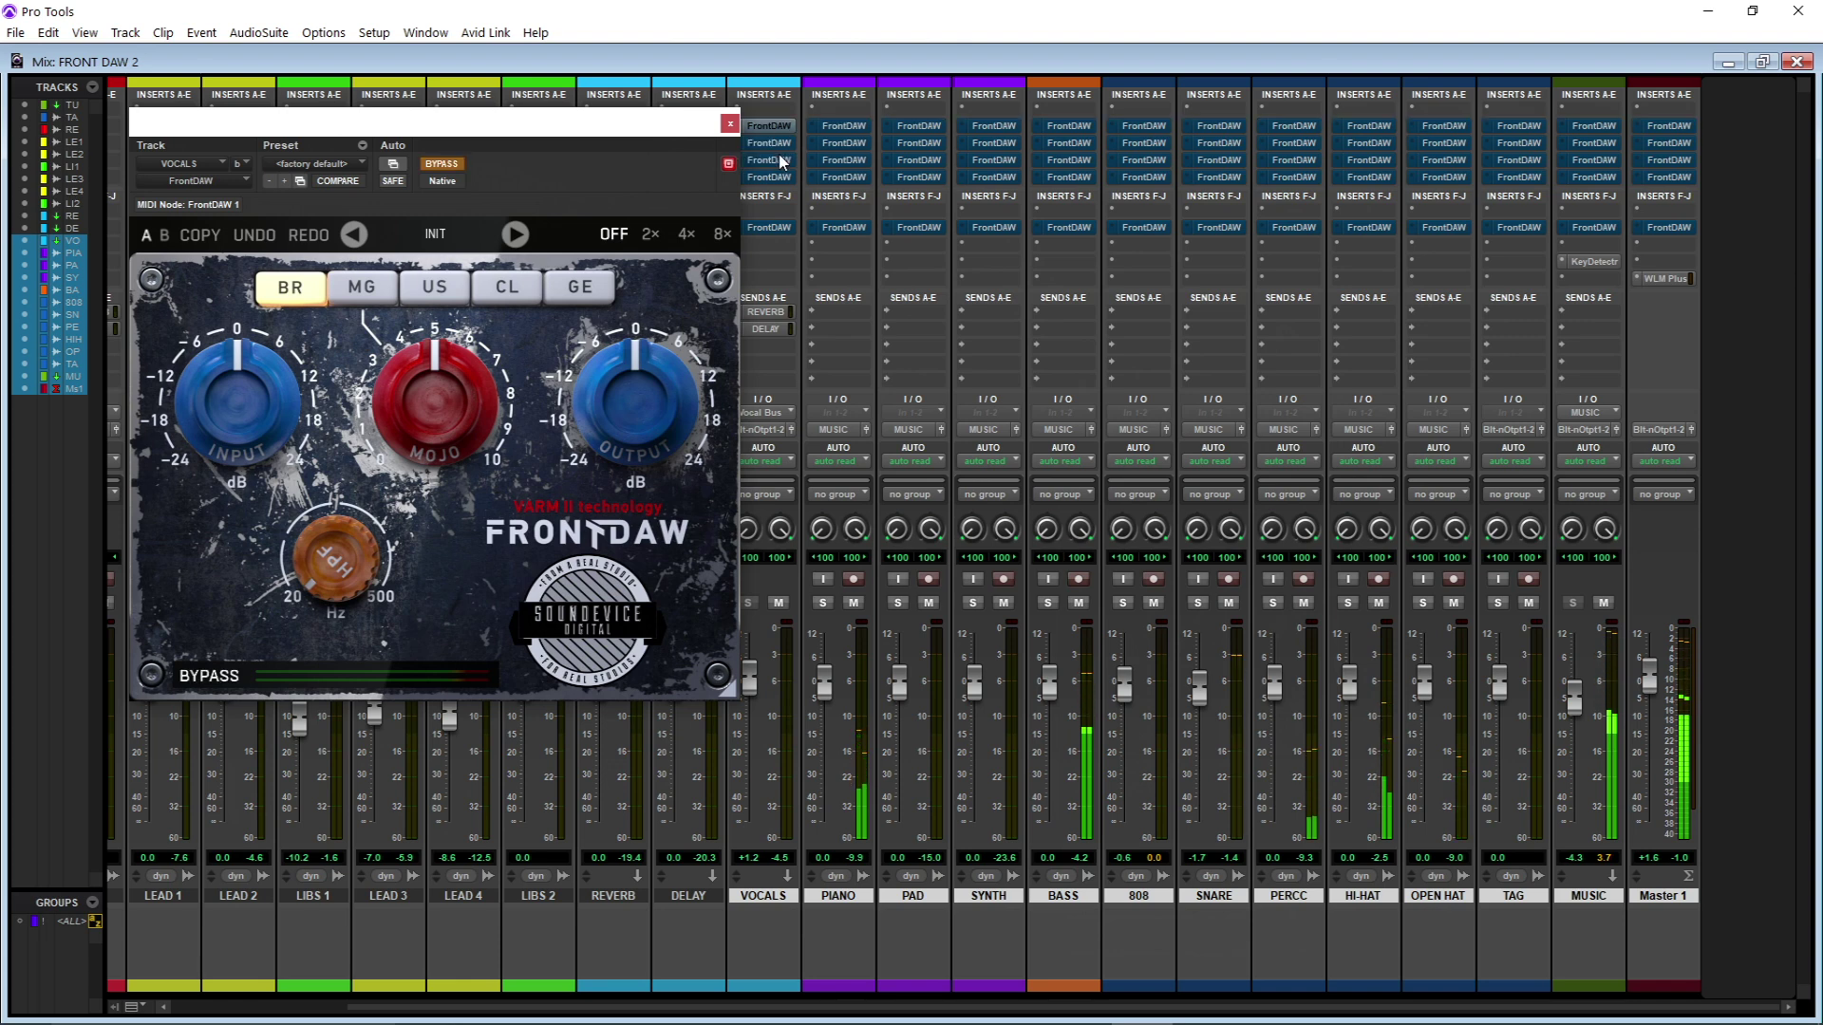
click(779, 142)
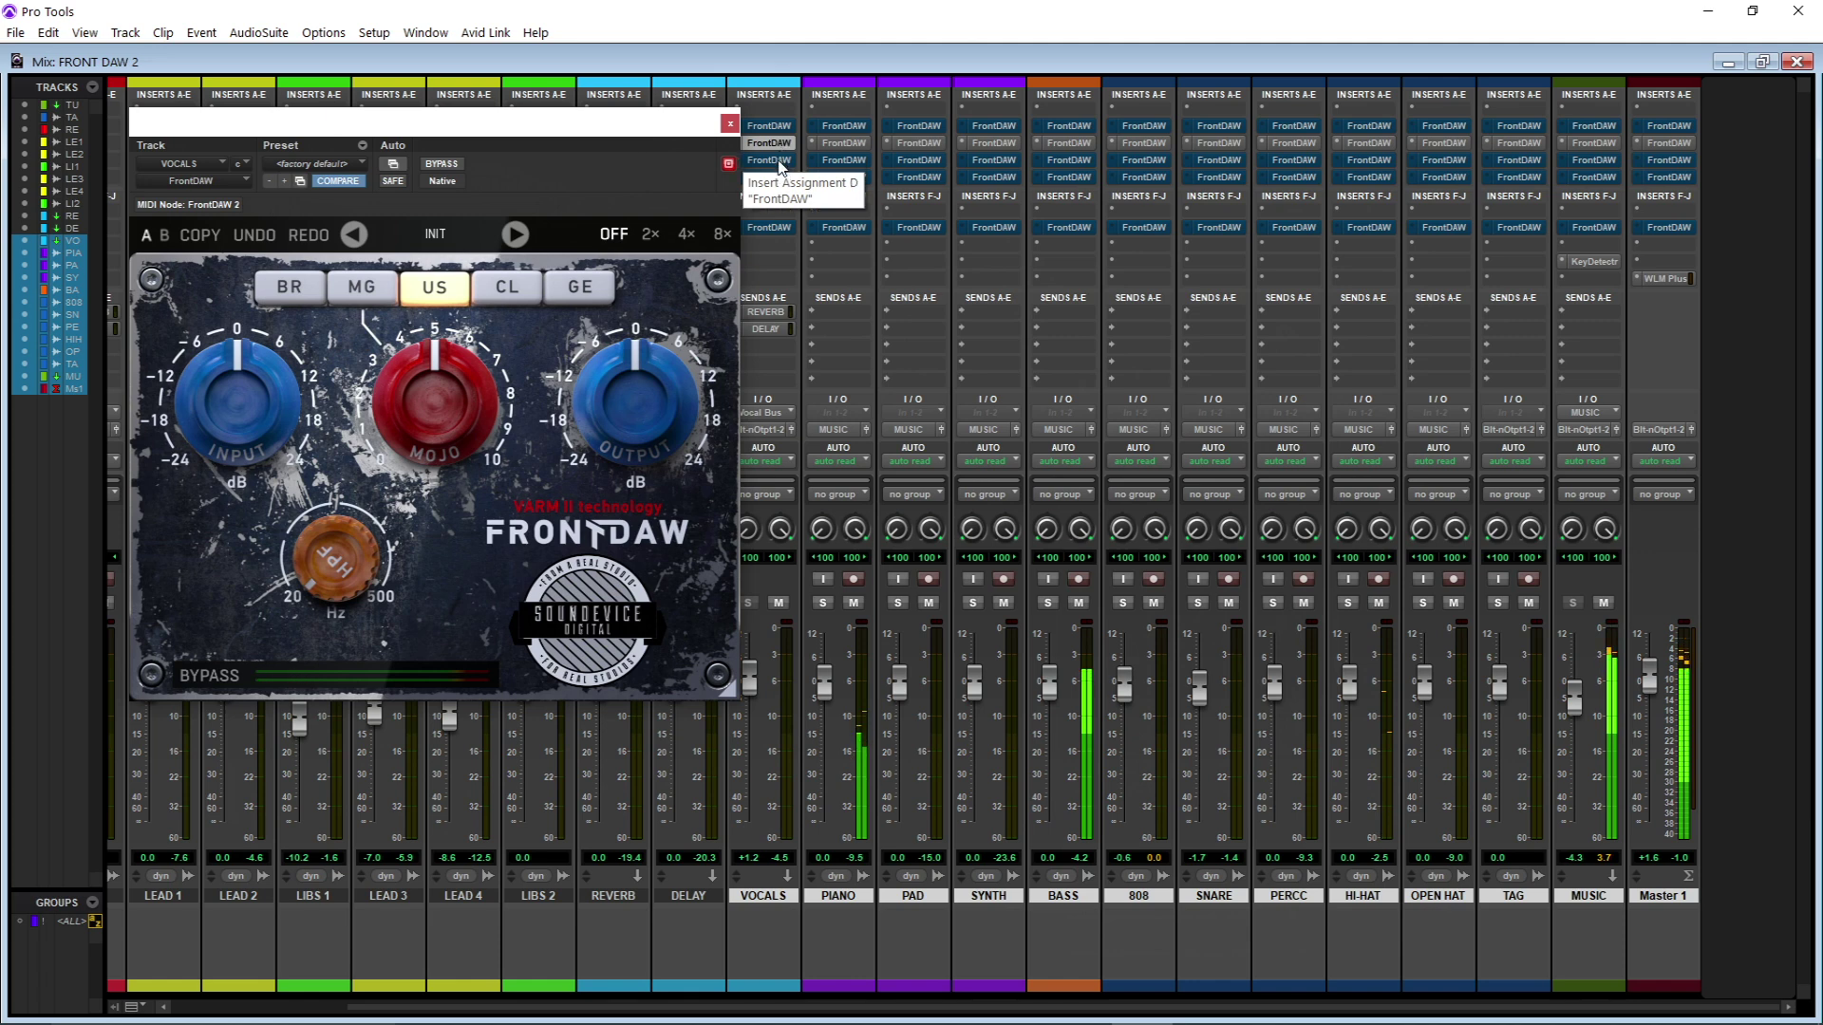
click(777, 160)
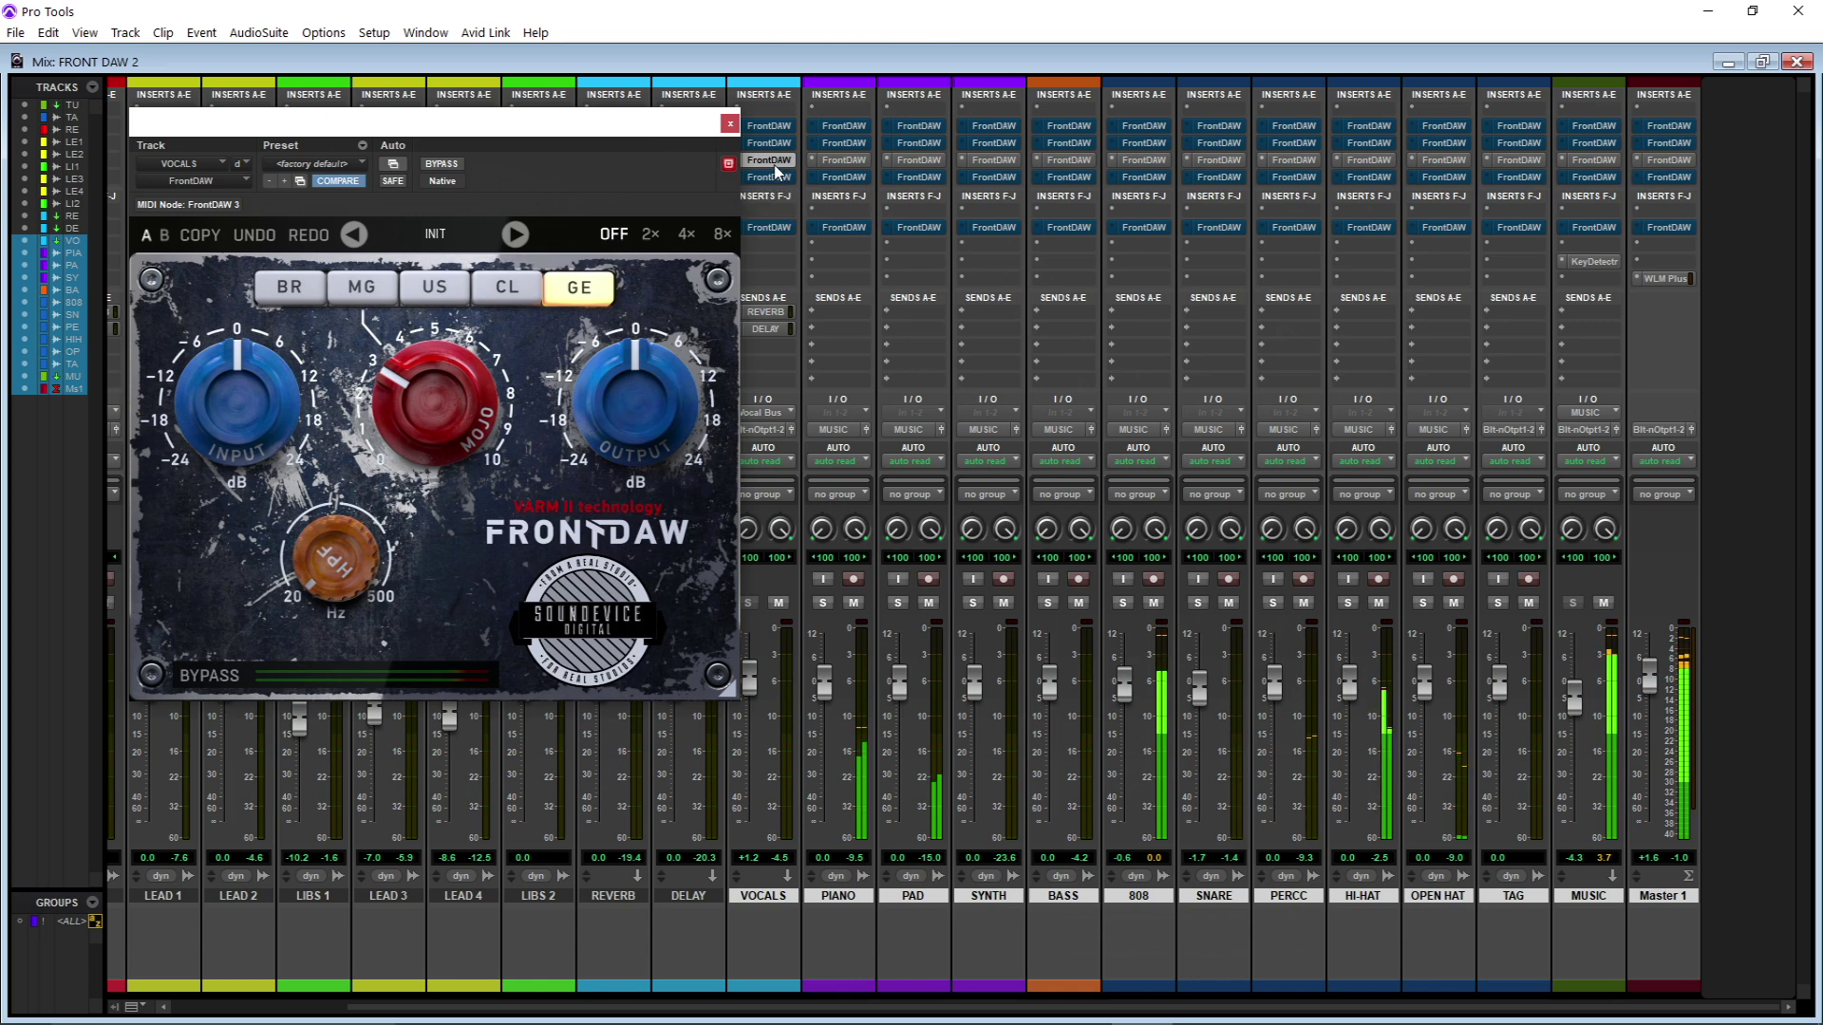
click(775, 178)
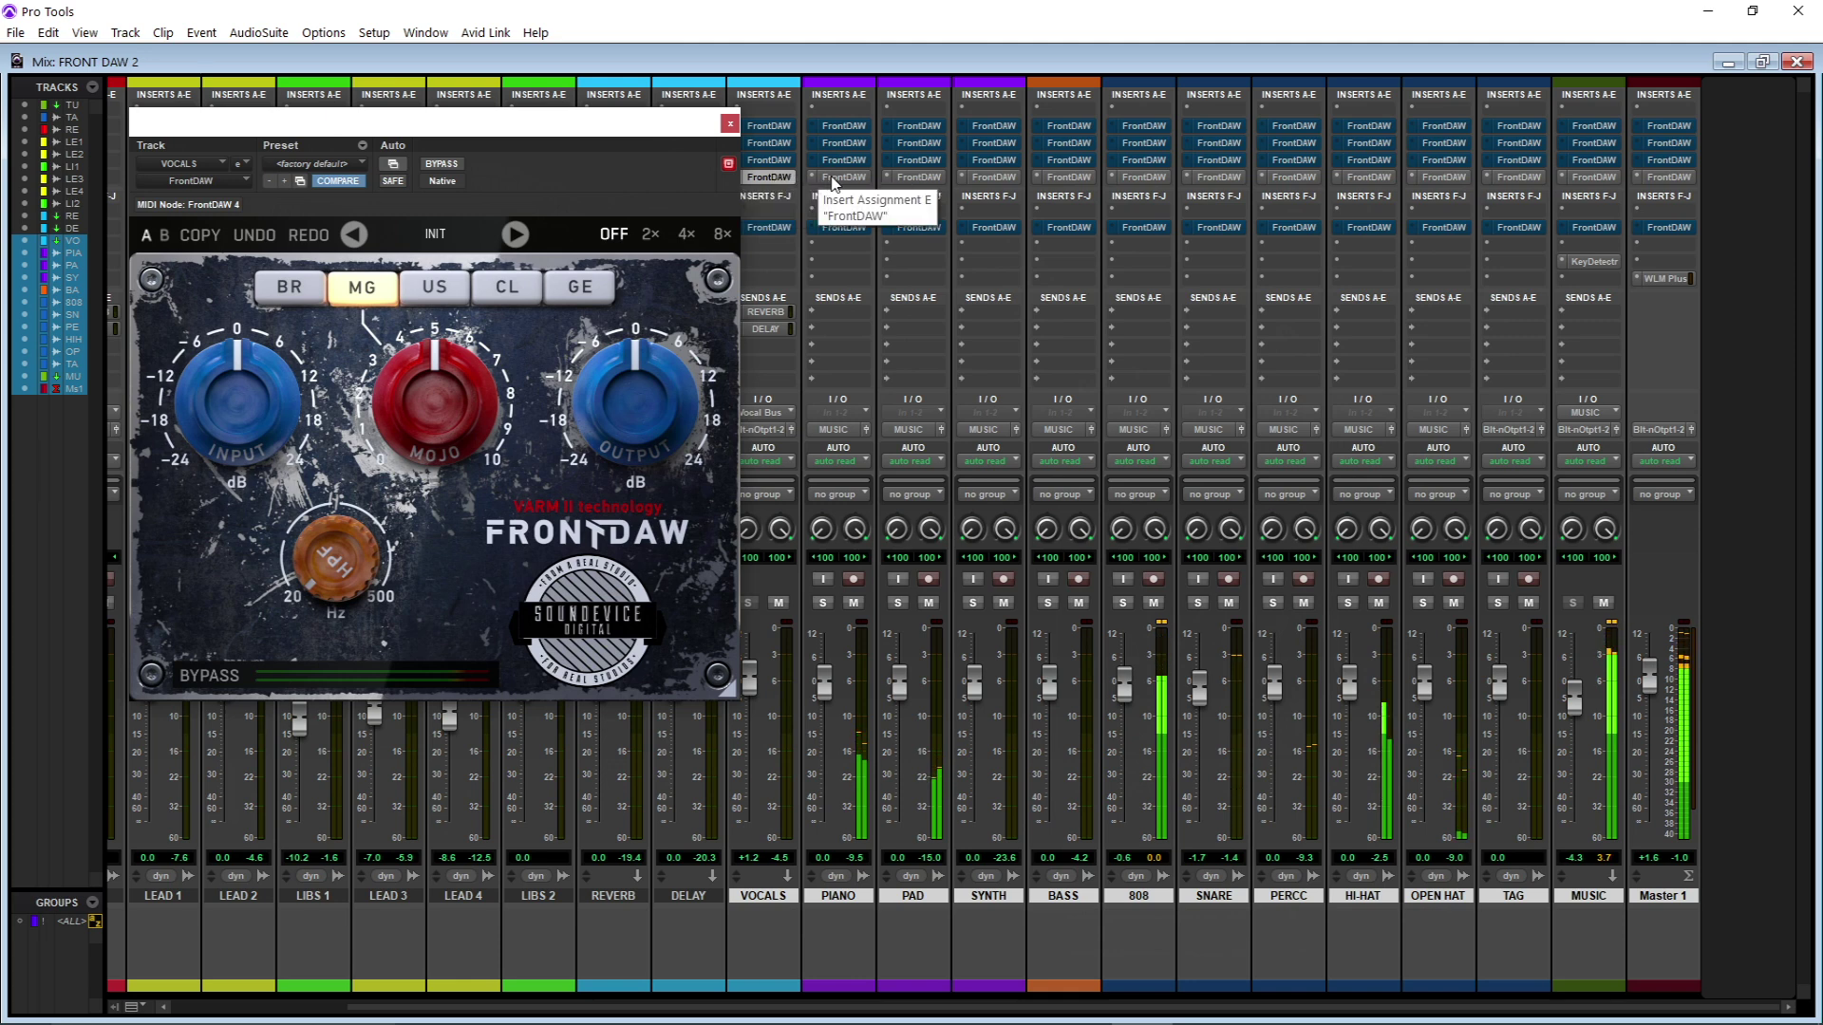
ctrl+alt+click(775, 178)
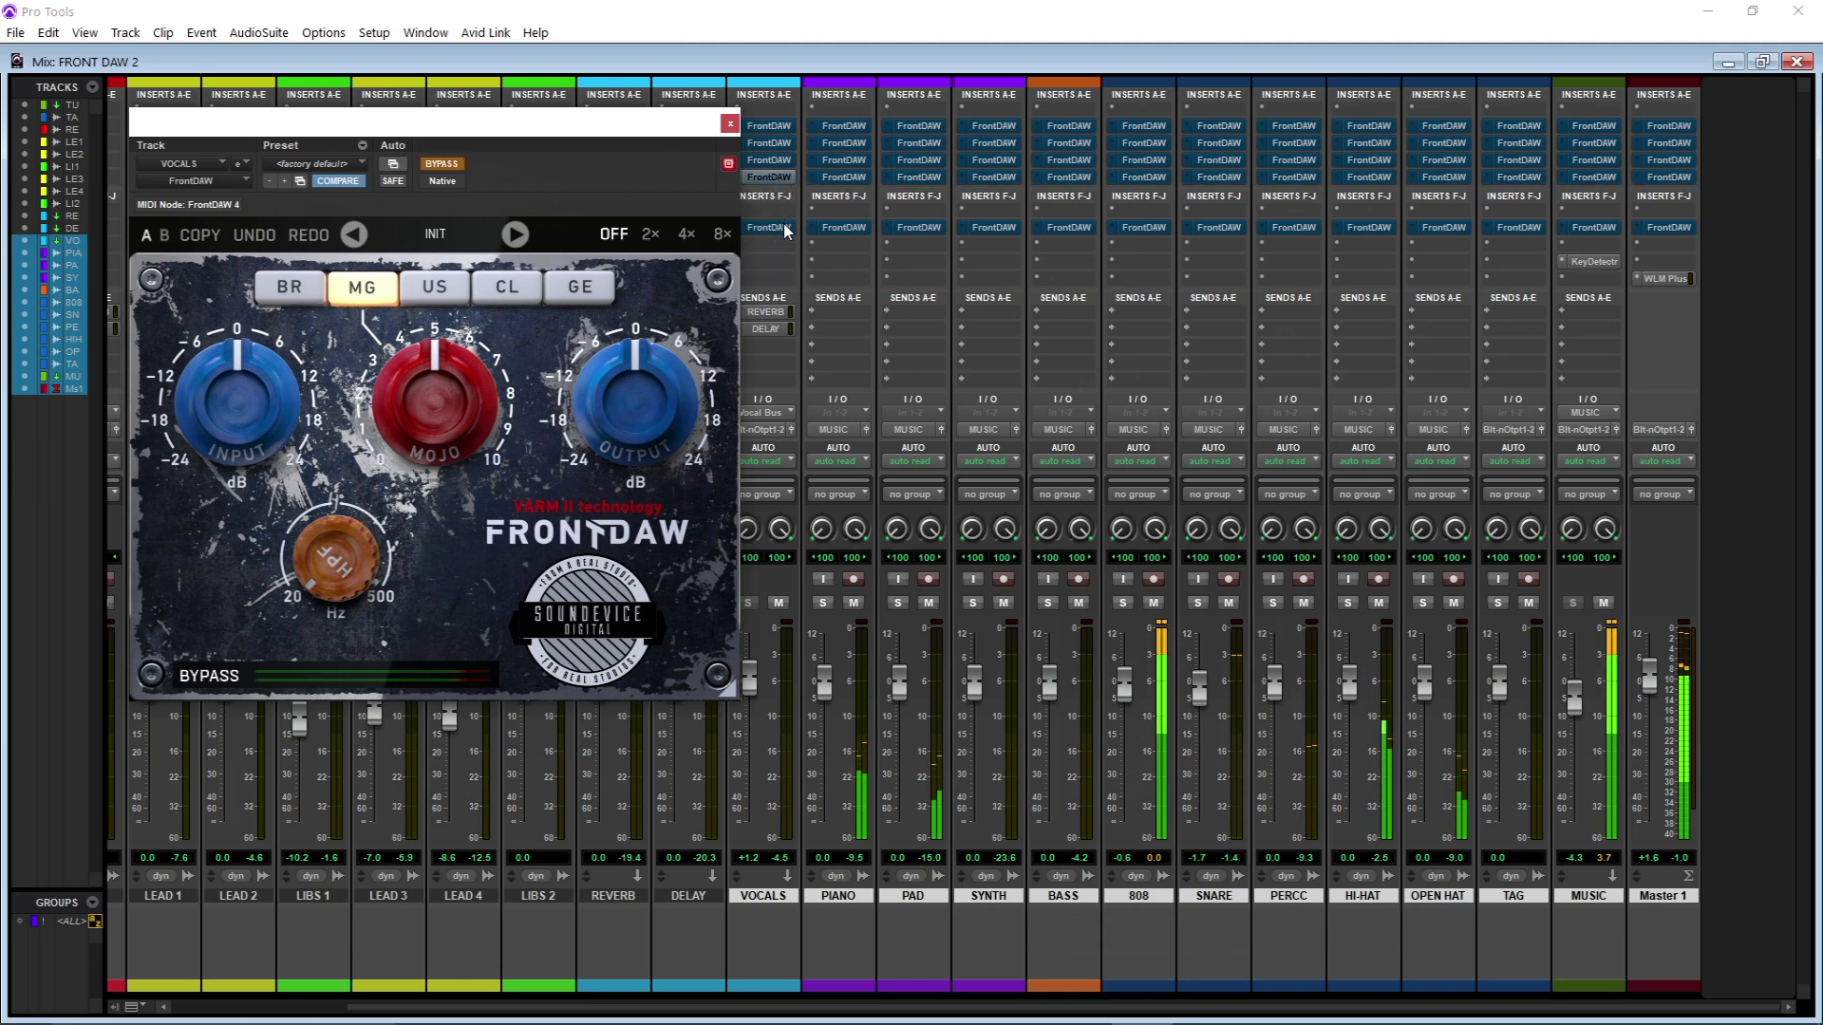
ctrl+alt+click(784, 228)
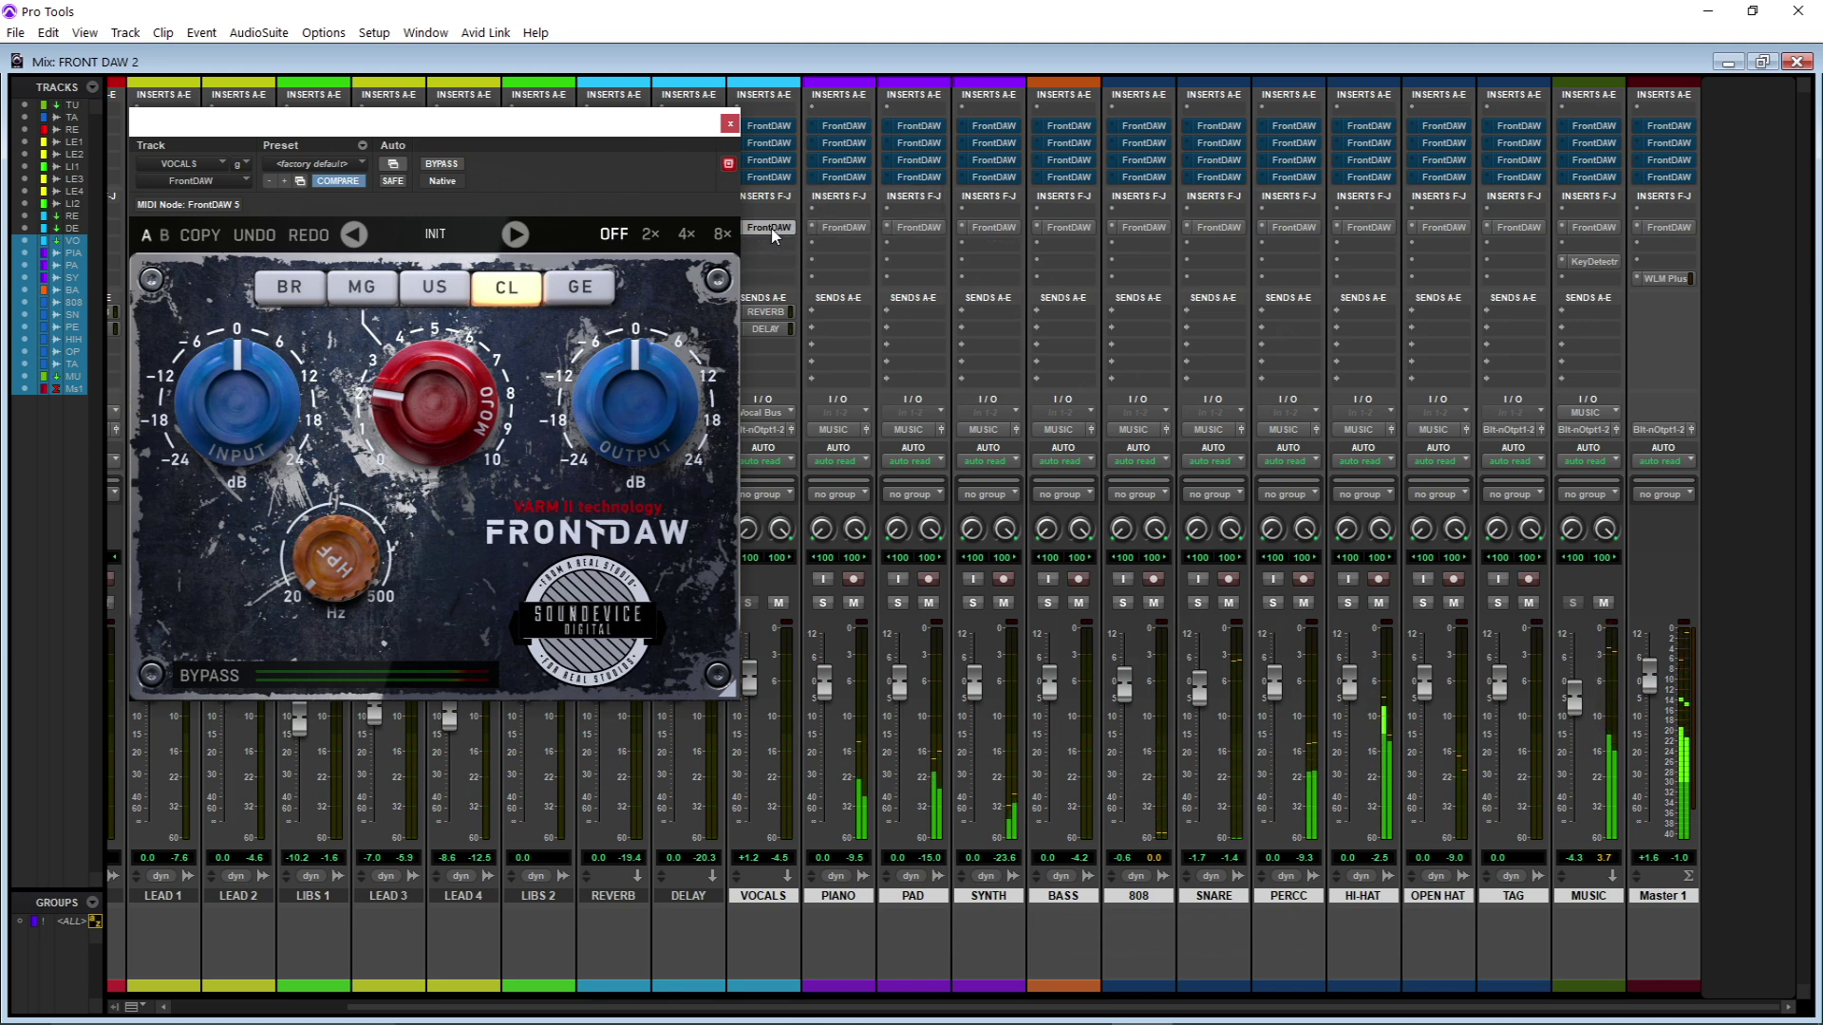
ctrl+alt+click(771, 232)
click(773, 134)
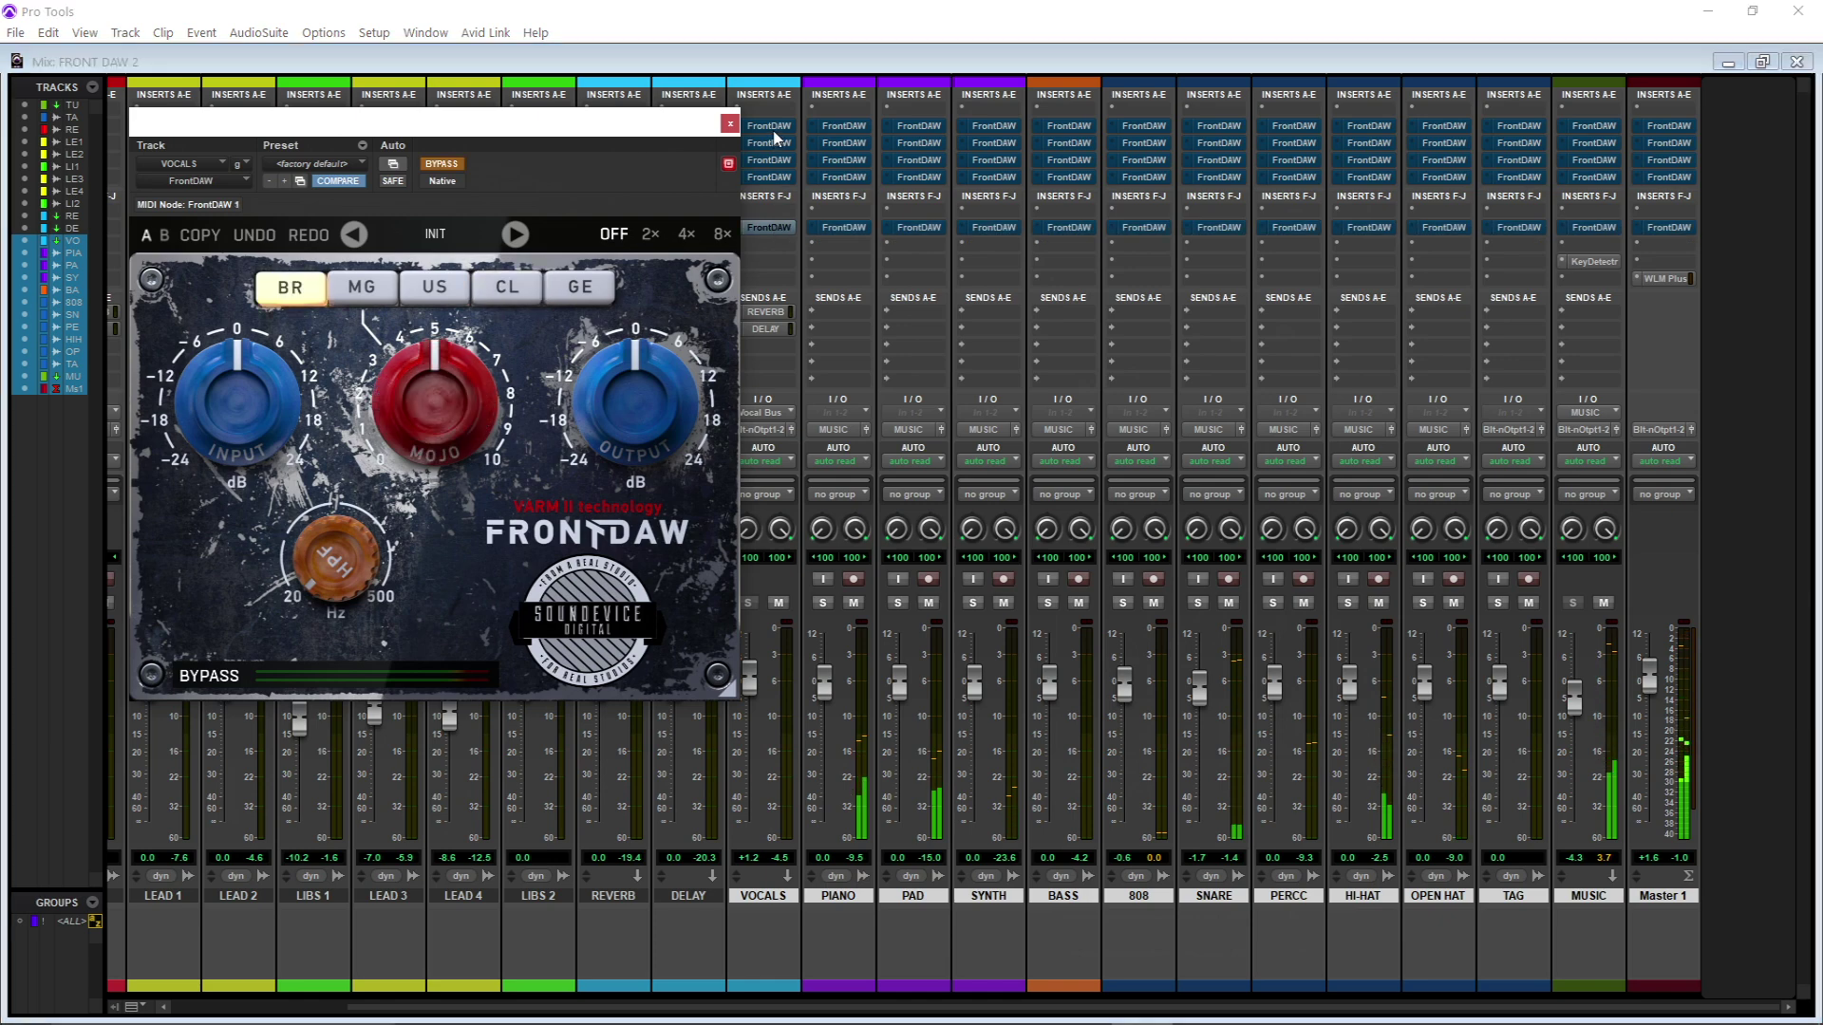
click(774, 134)
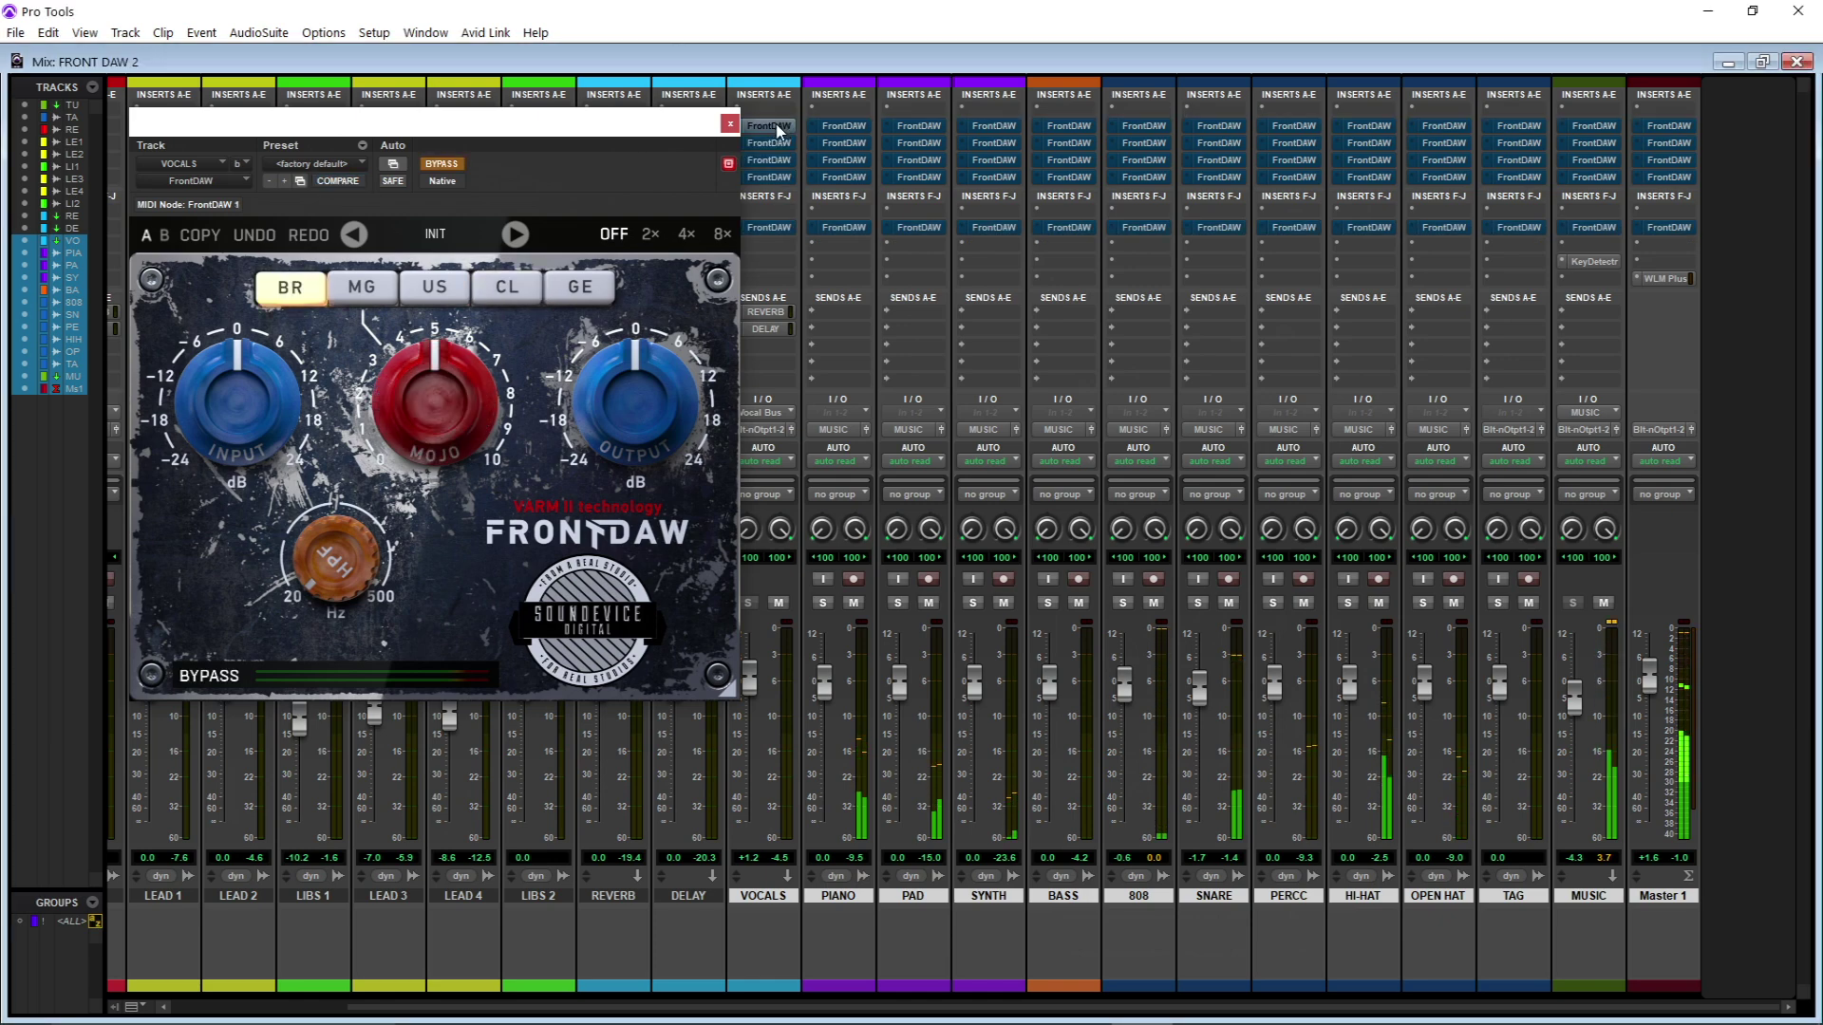
click(771, 133)
click(771, 142)
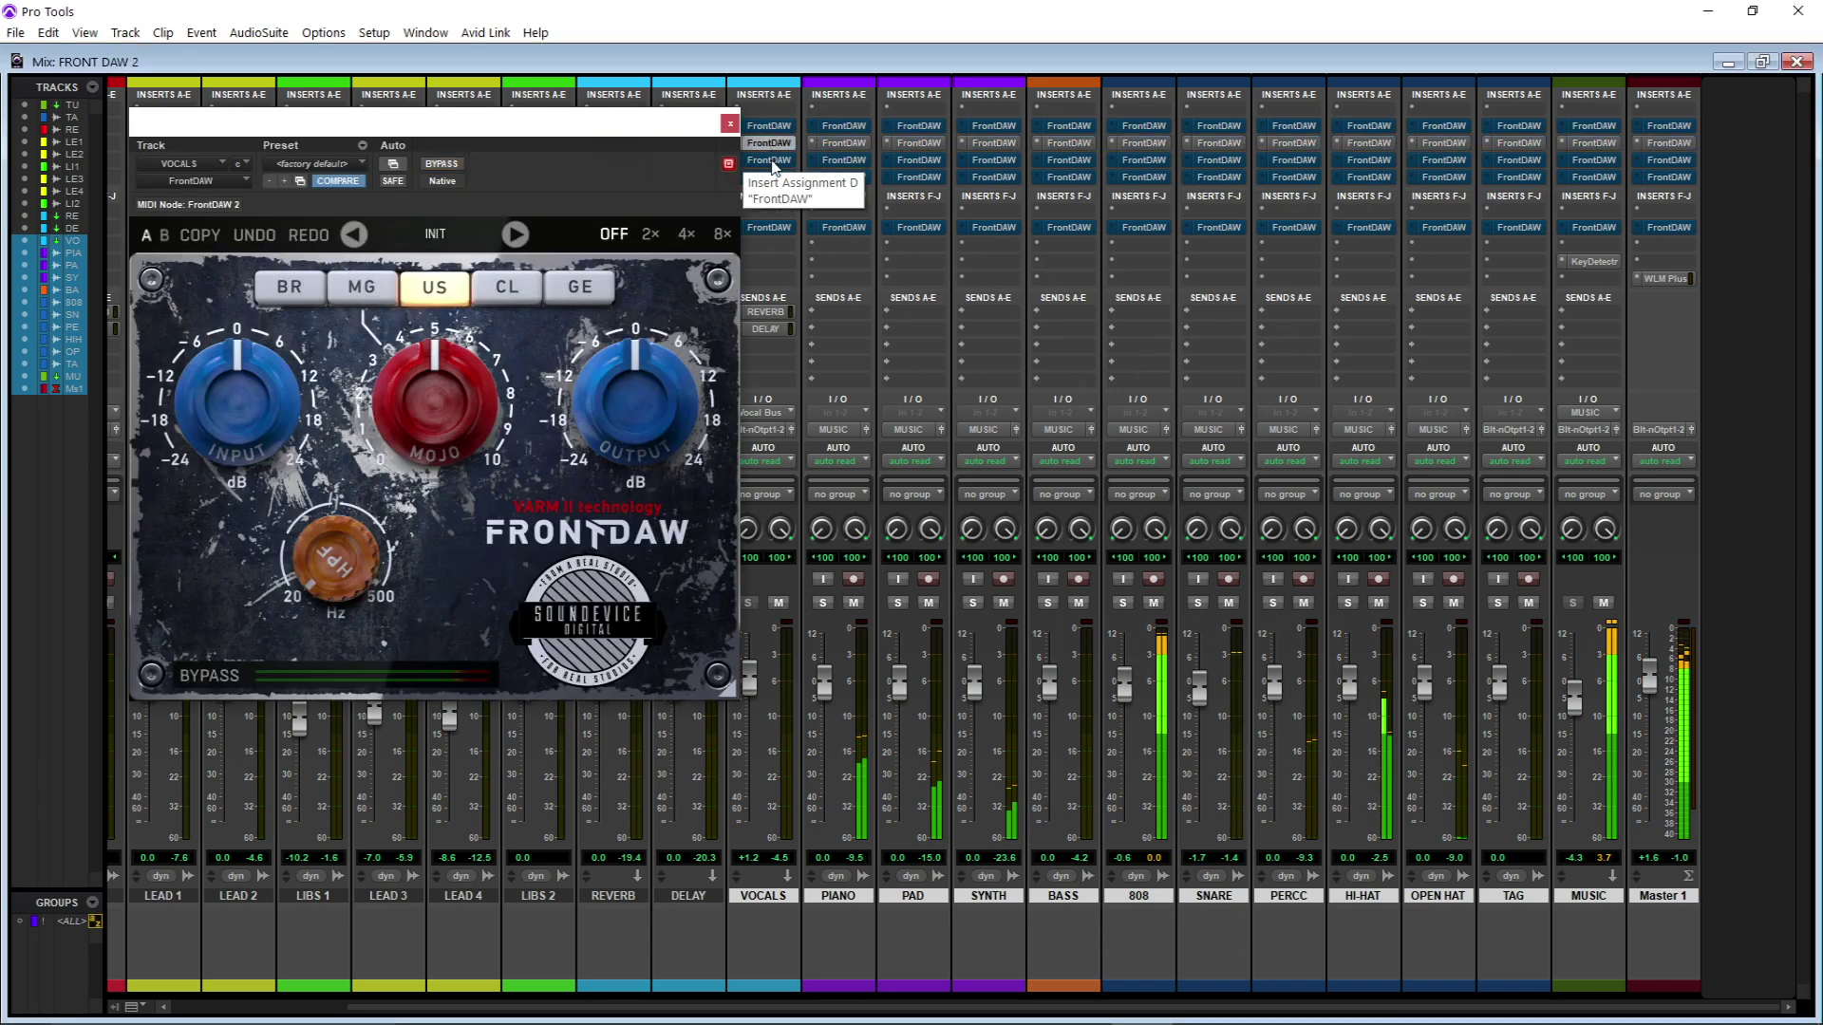
click(772, 160)
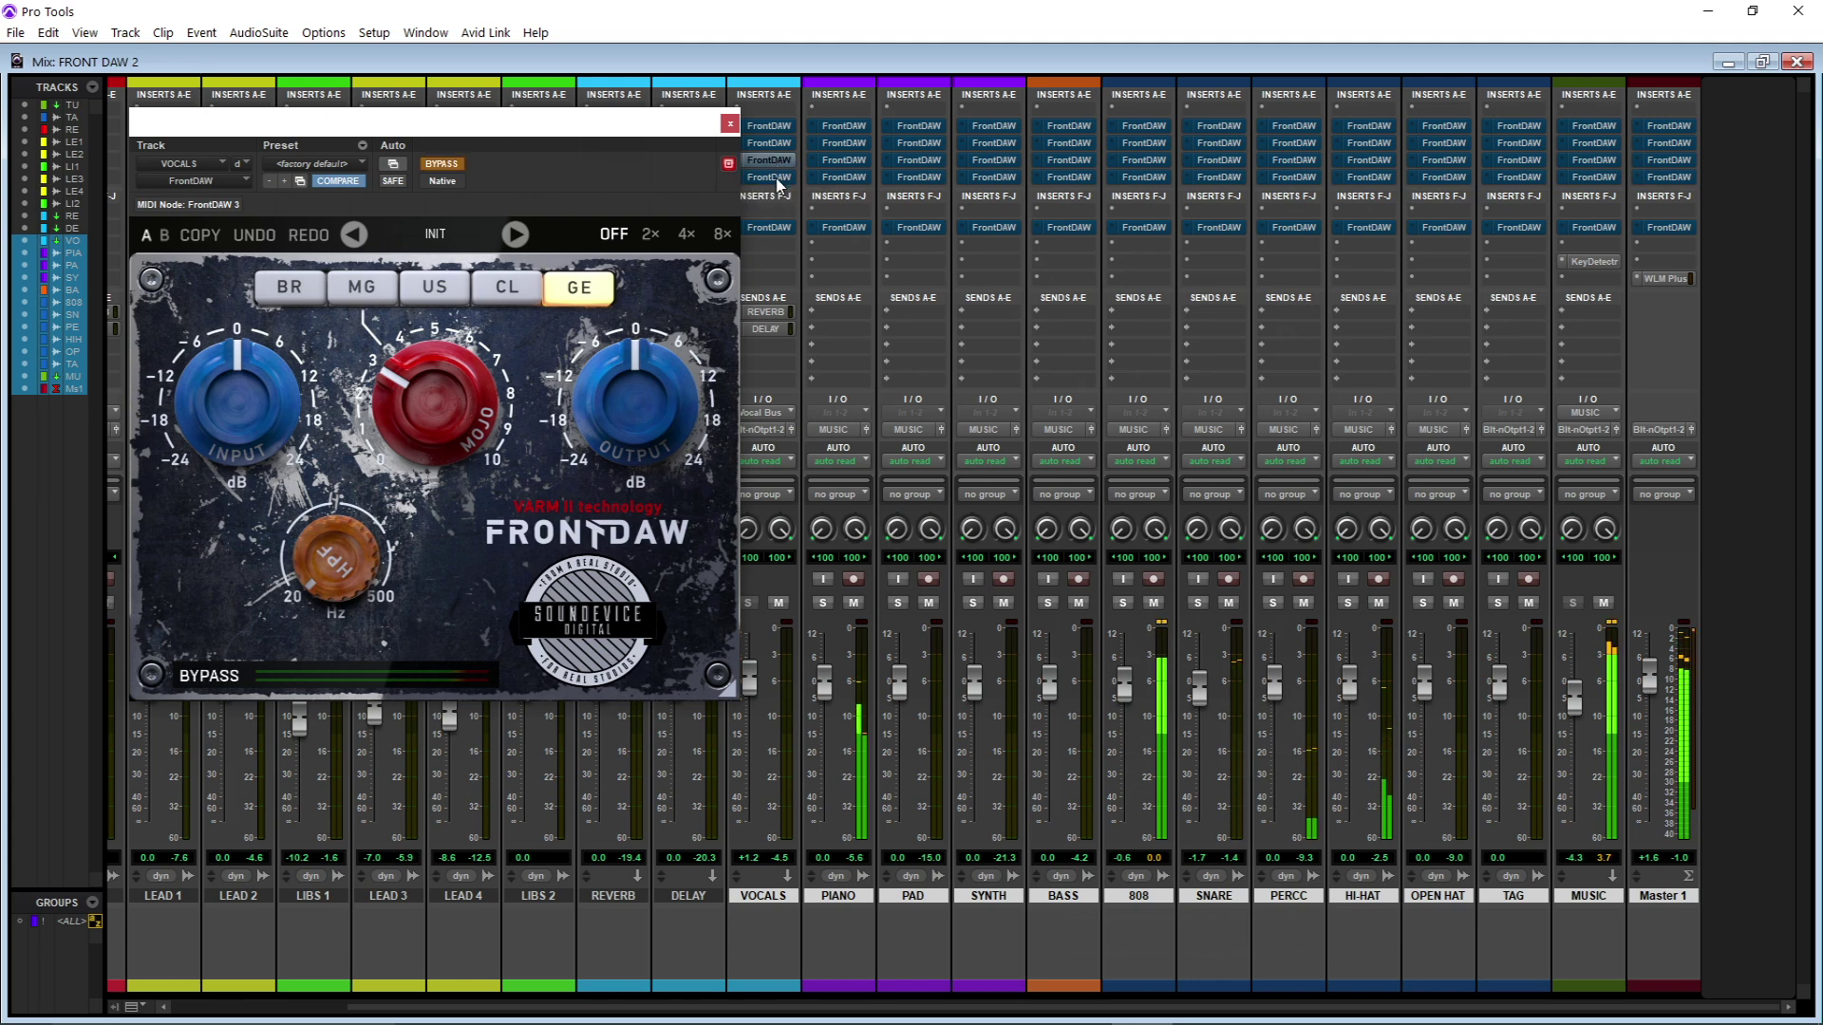
ctrl+alt+click(779, 179)
click(778, 181)
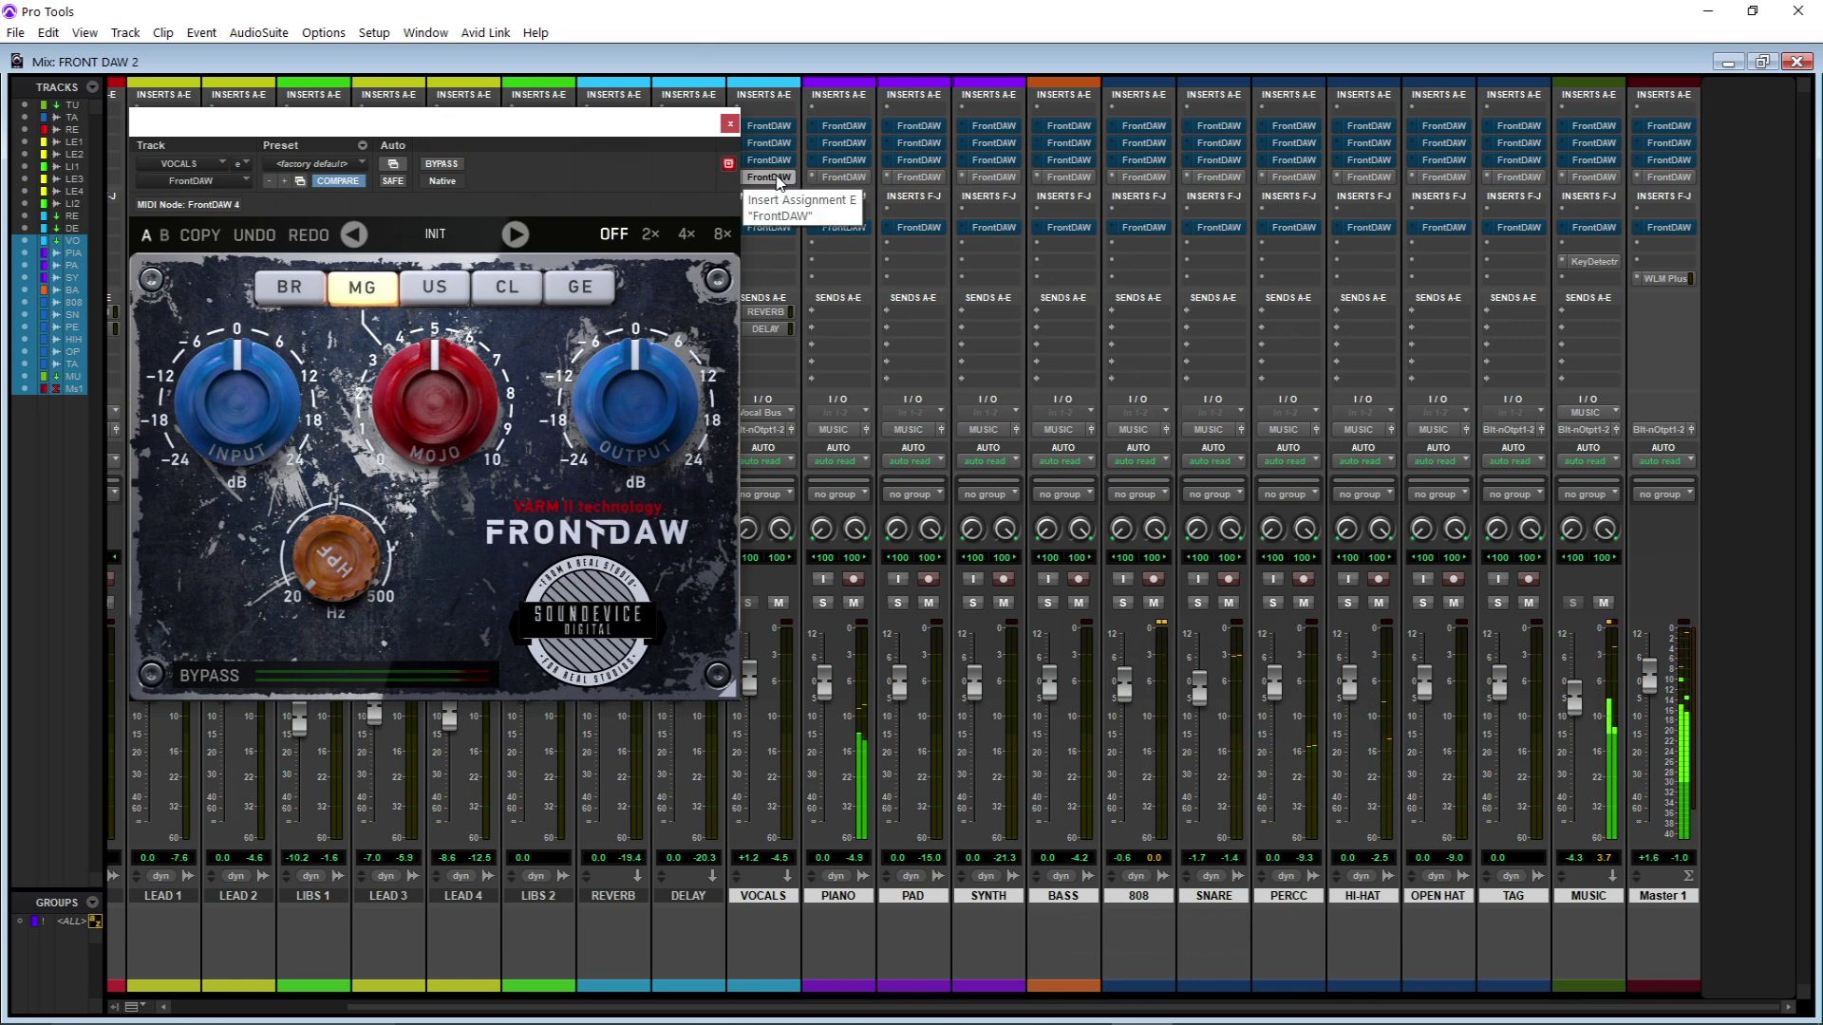
ctrl+alt+click(769, 177)
click(769, 228)
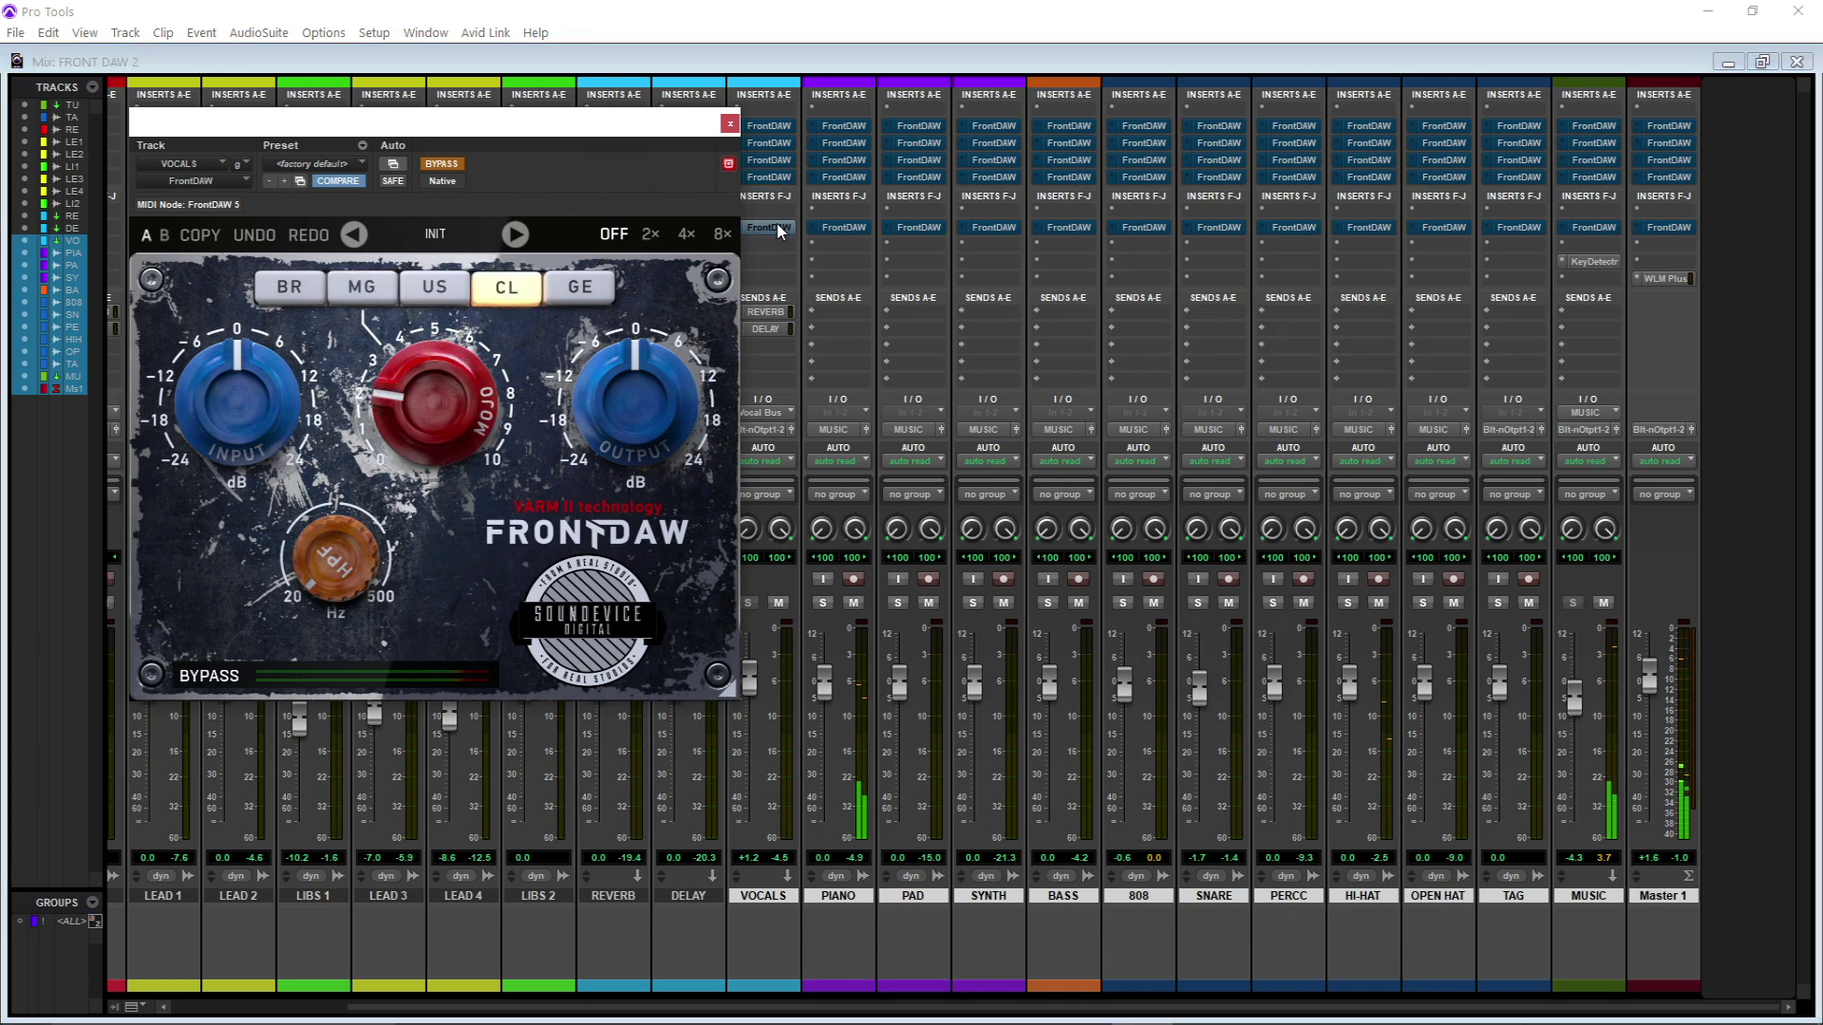
ctrl+alt+click(779, 231)
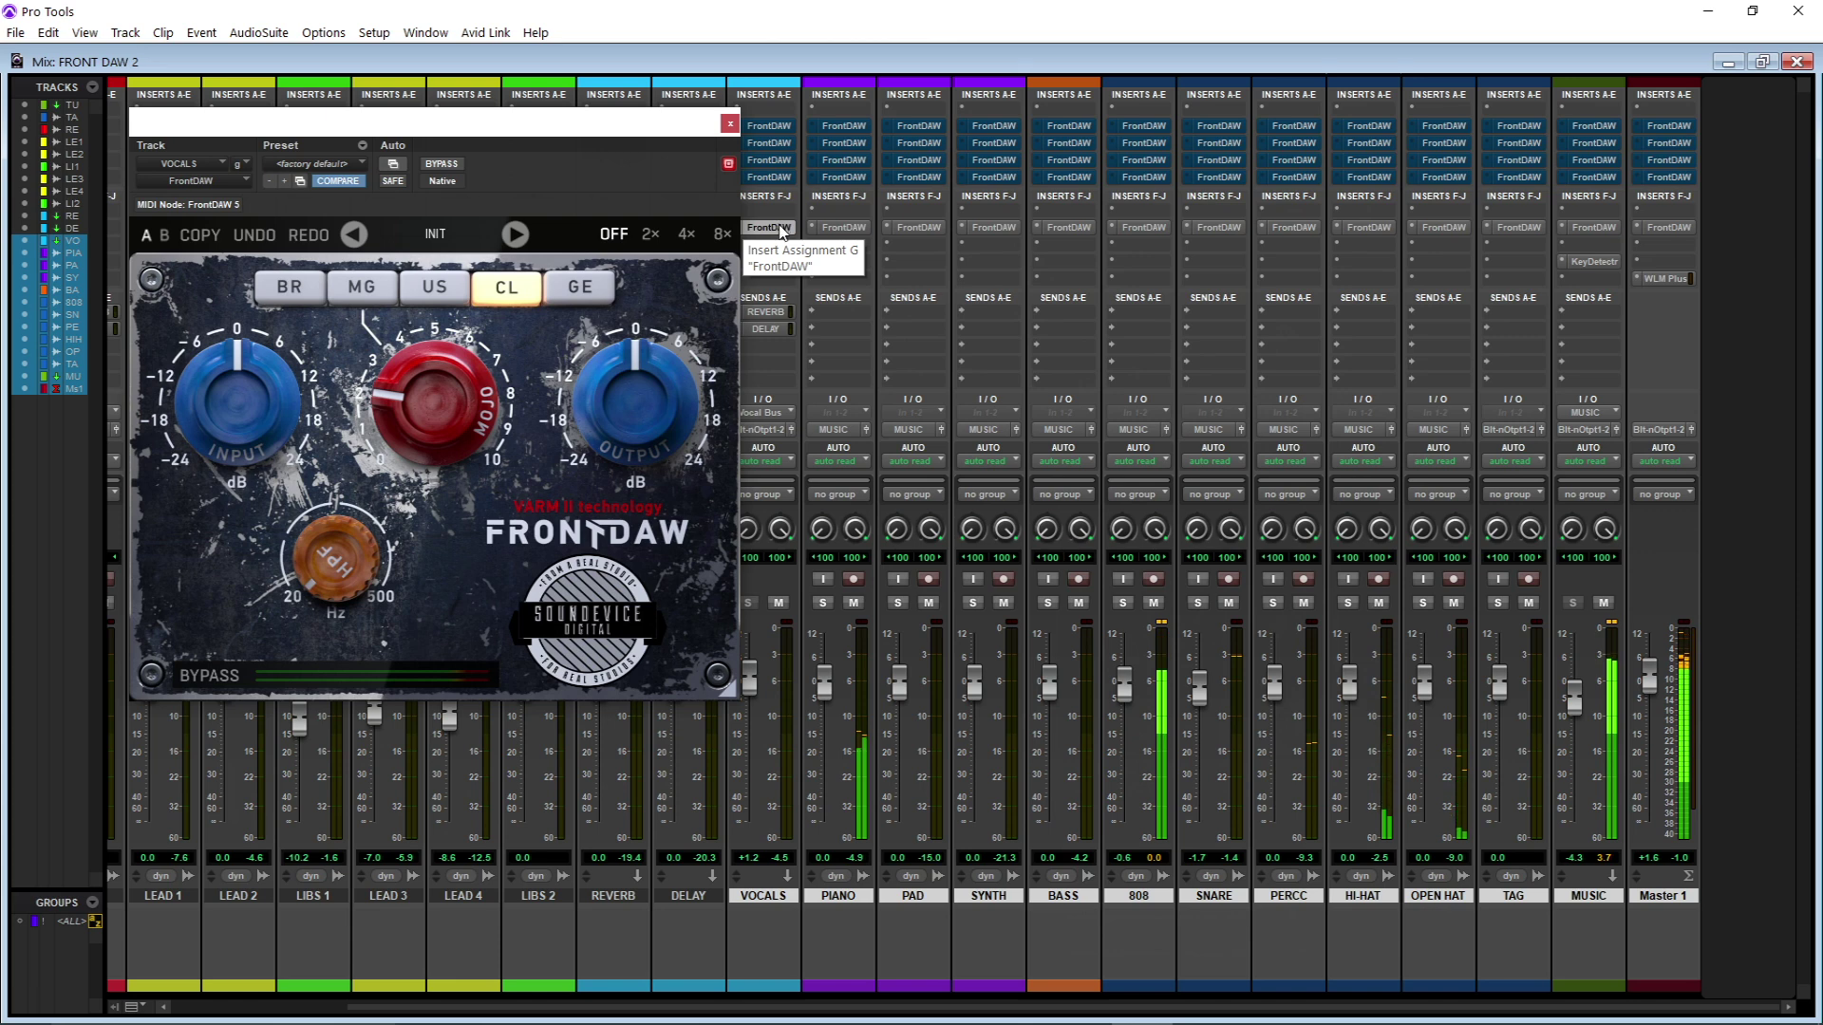
ctrl+alt+click(779, 232)
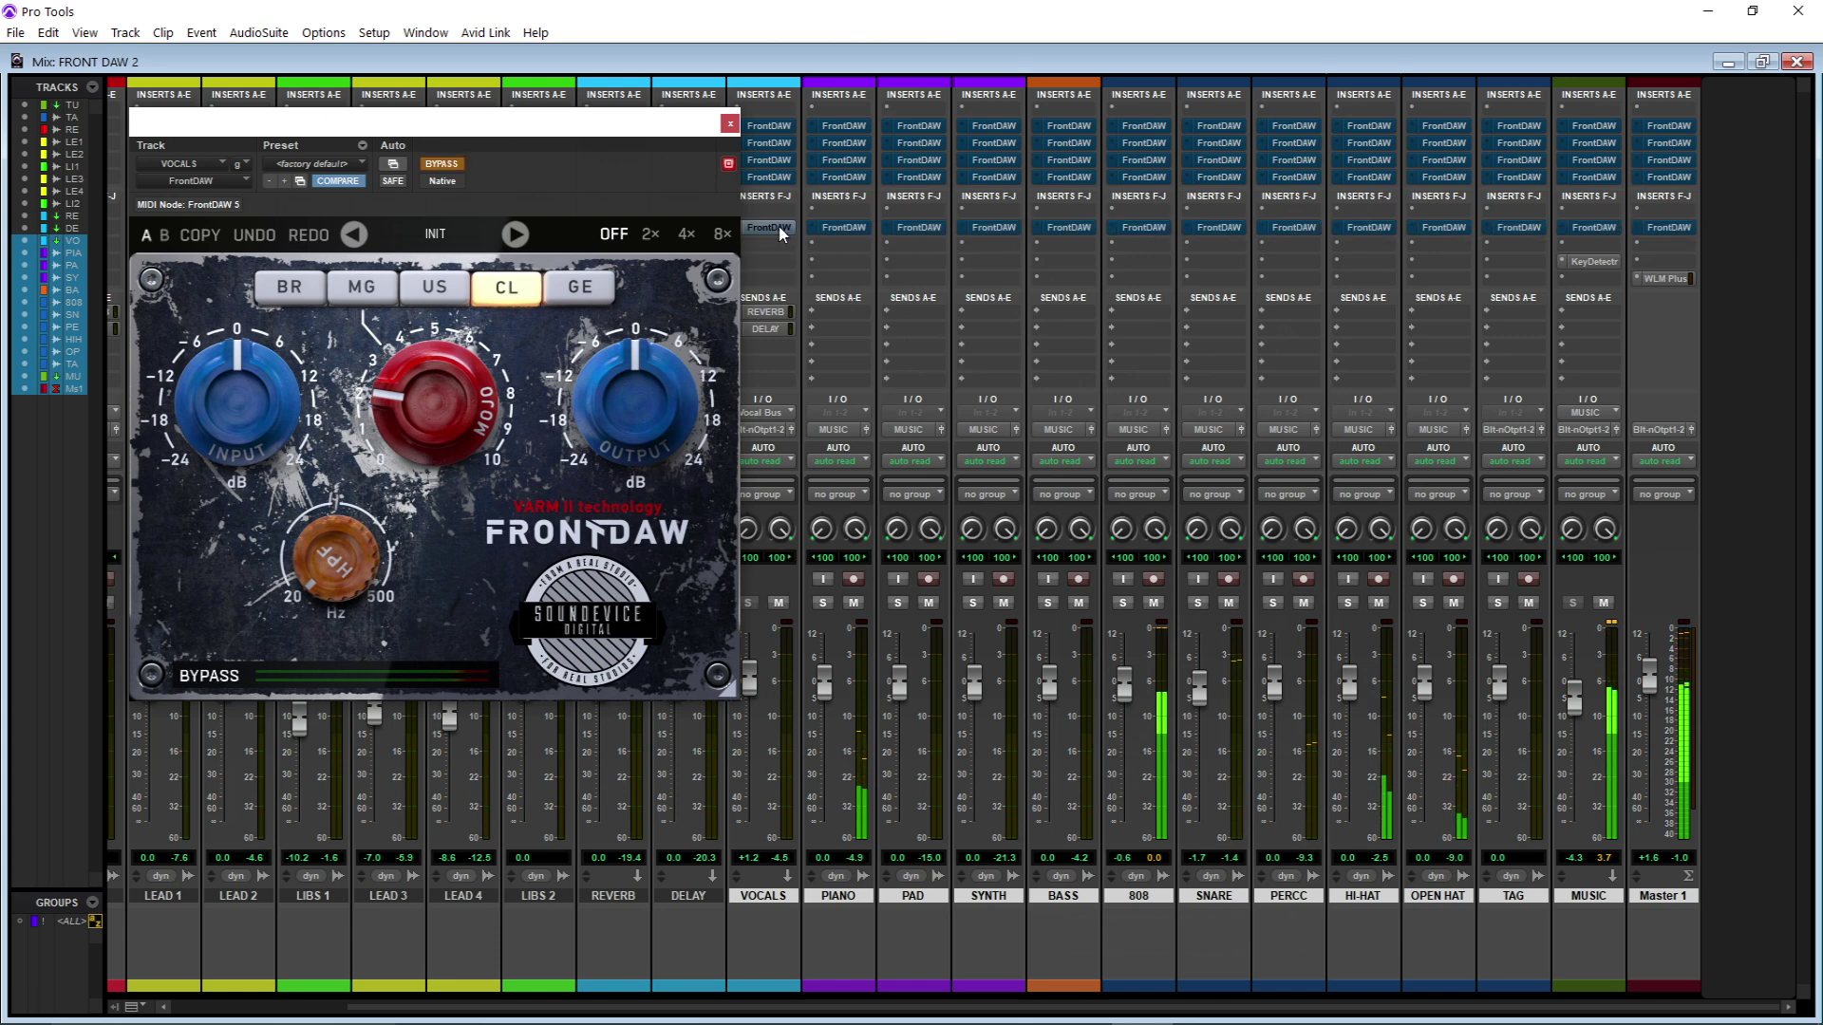
ctrl+alt+click(779, 228)
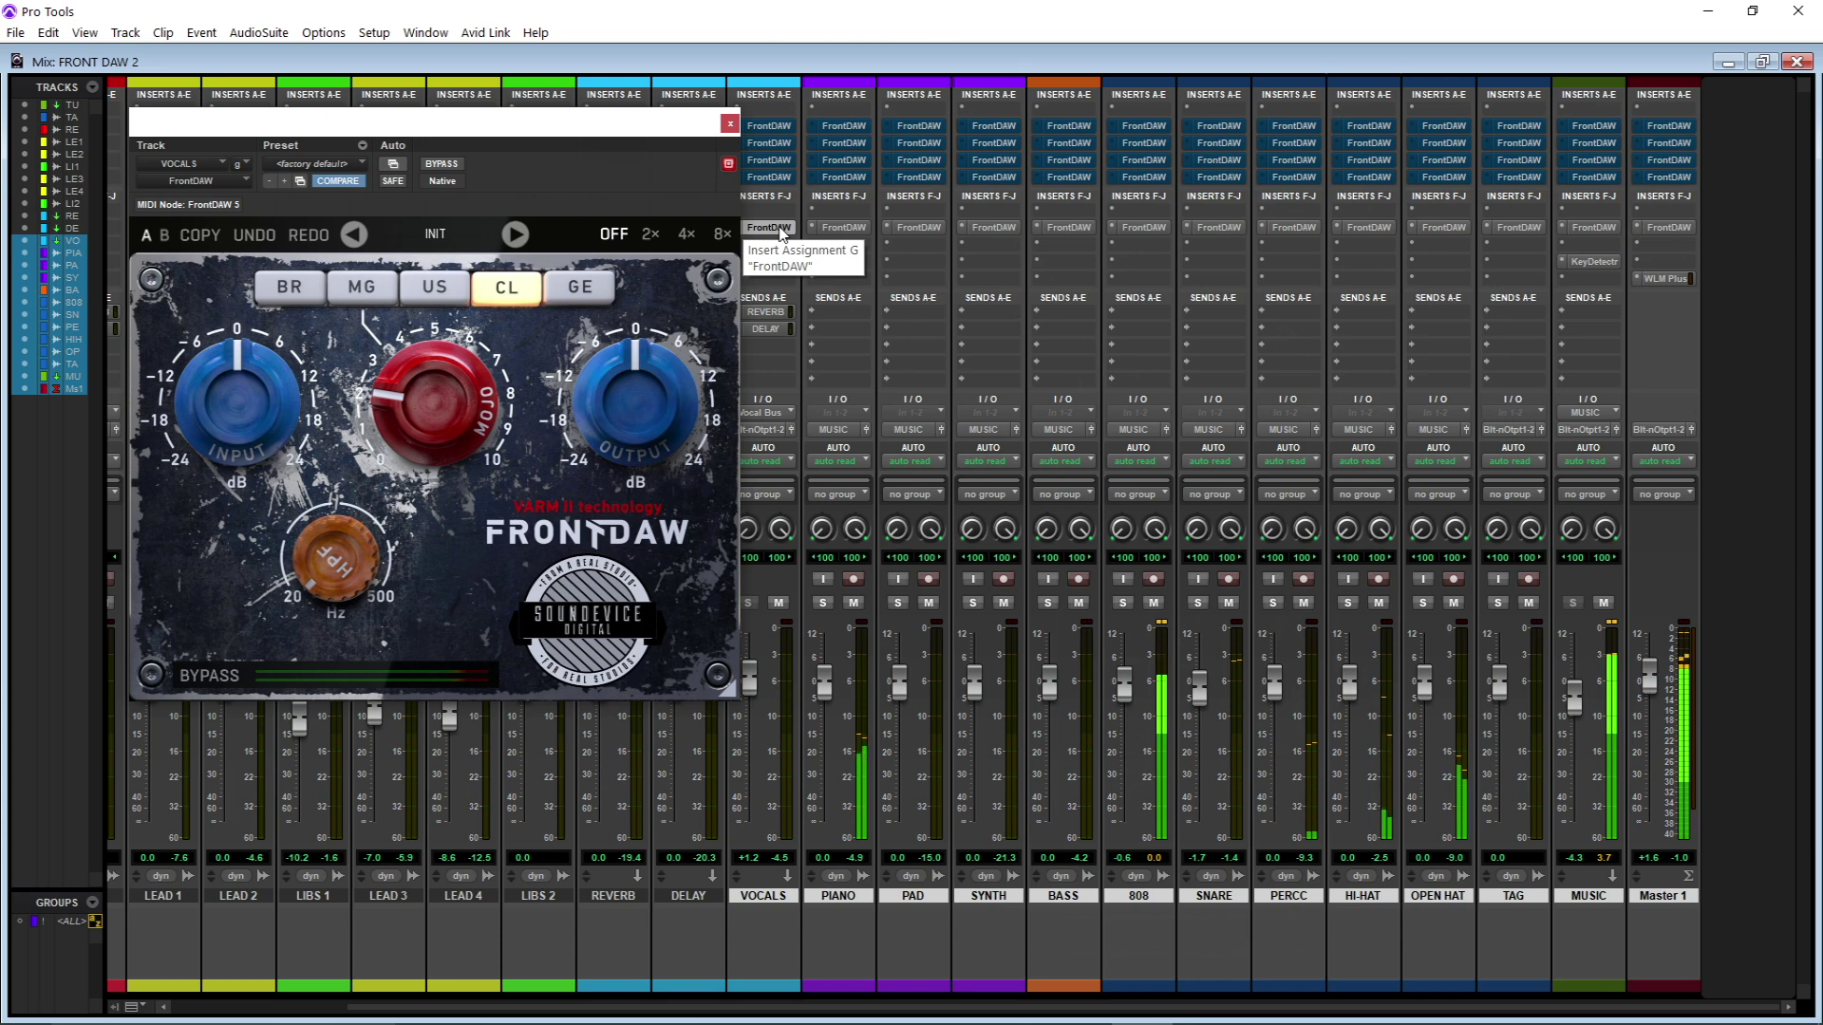
ctrl+alt+click(779, 232)
Step: Take the BR-mode first FrontDAW insert out of bypass, then audition the US-mode insert
click(776, 126)
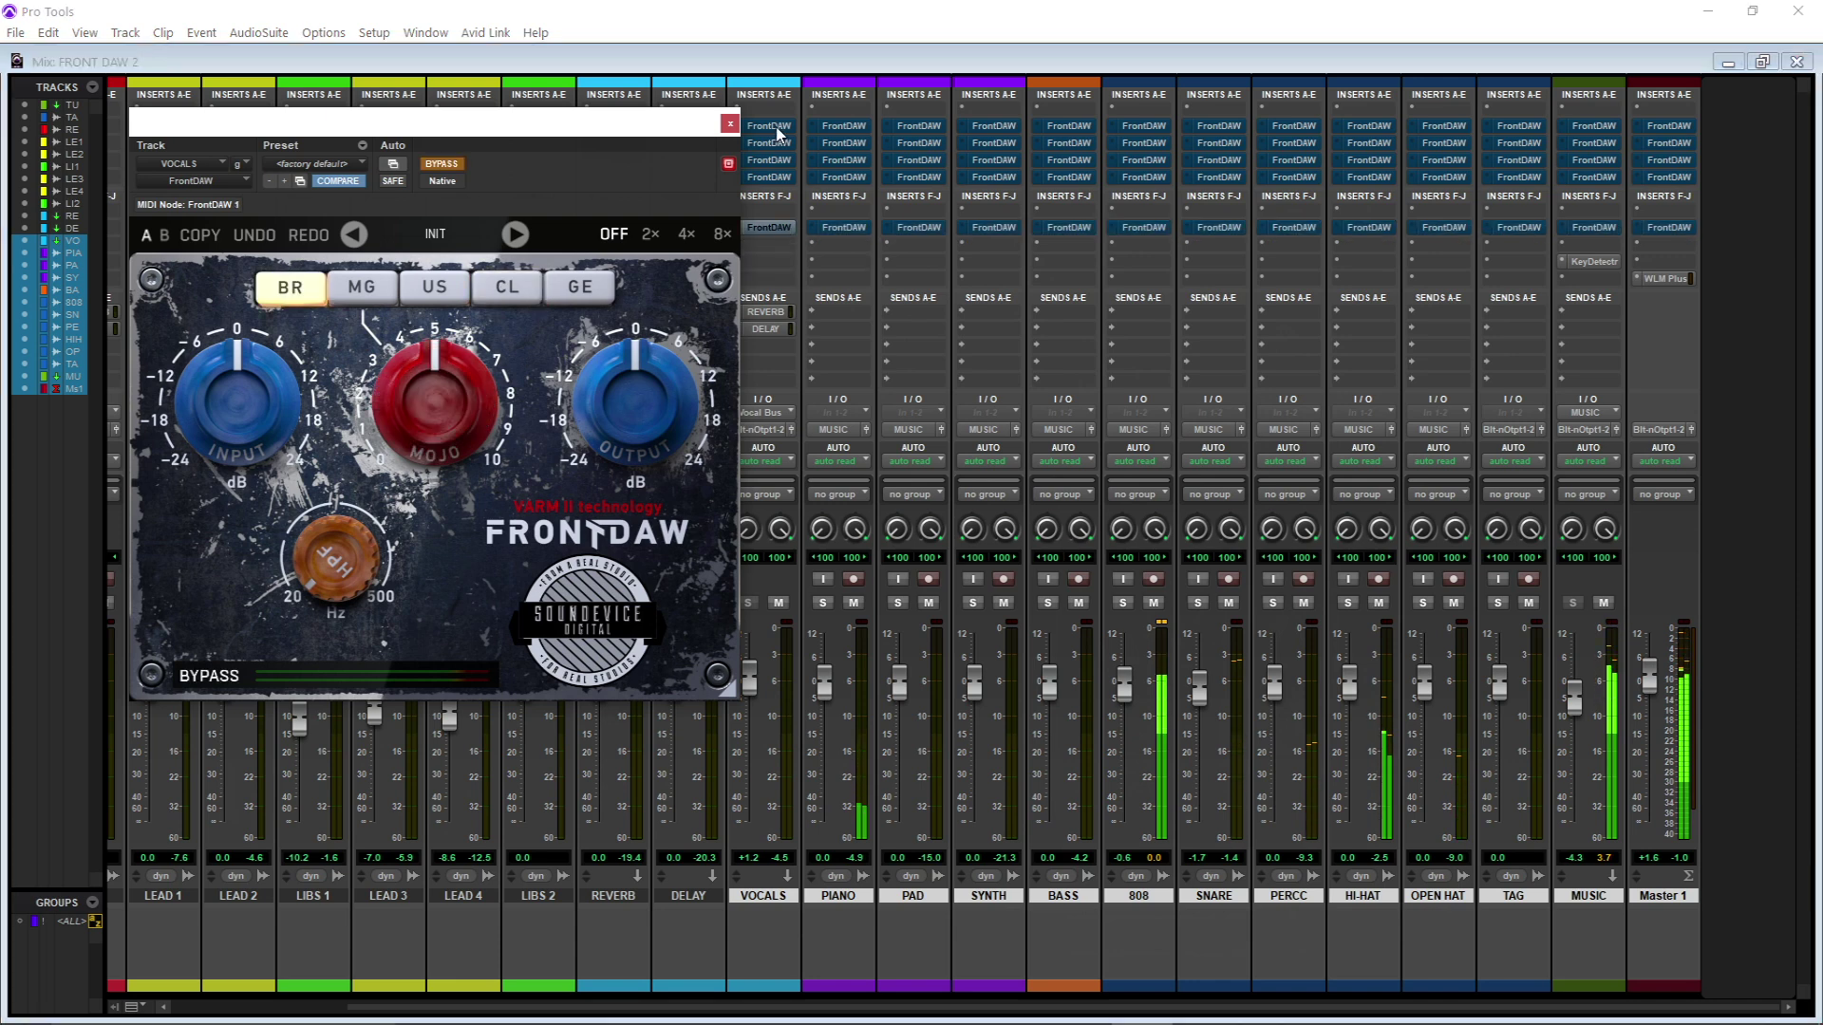
ctrl+alt+click(777, 127)
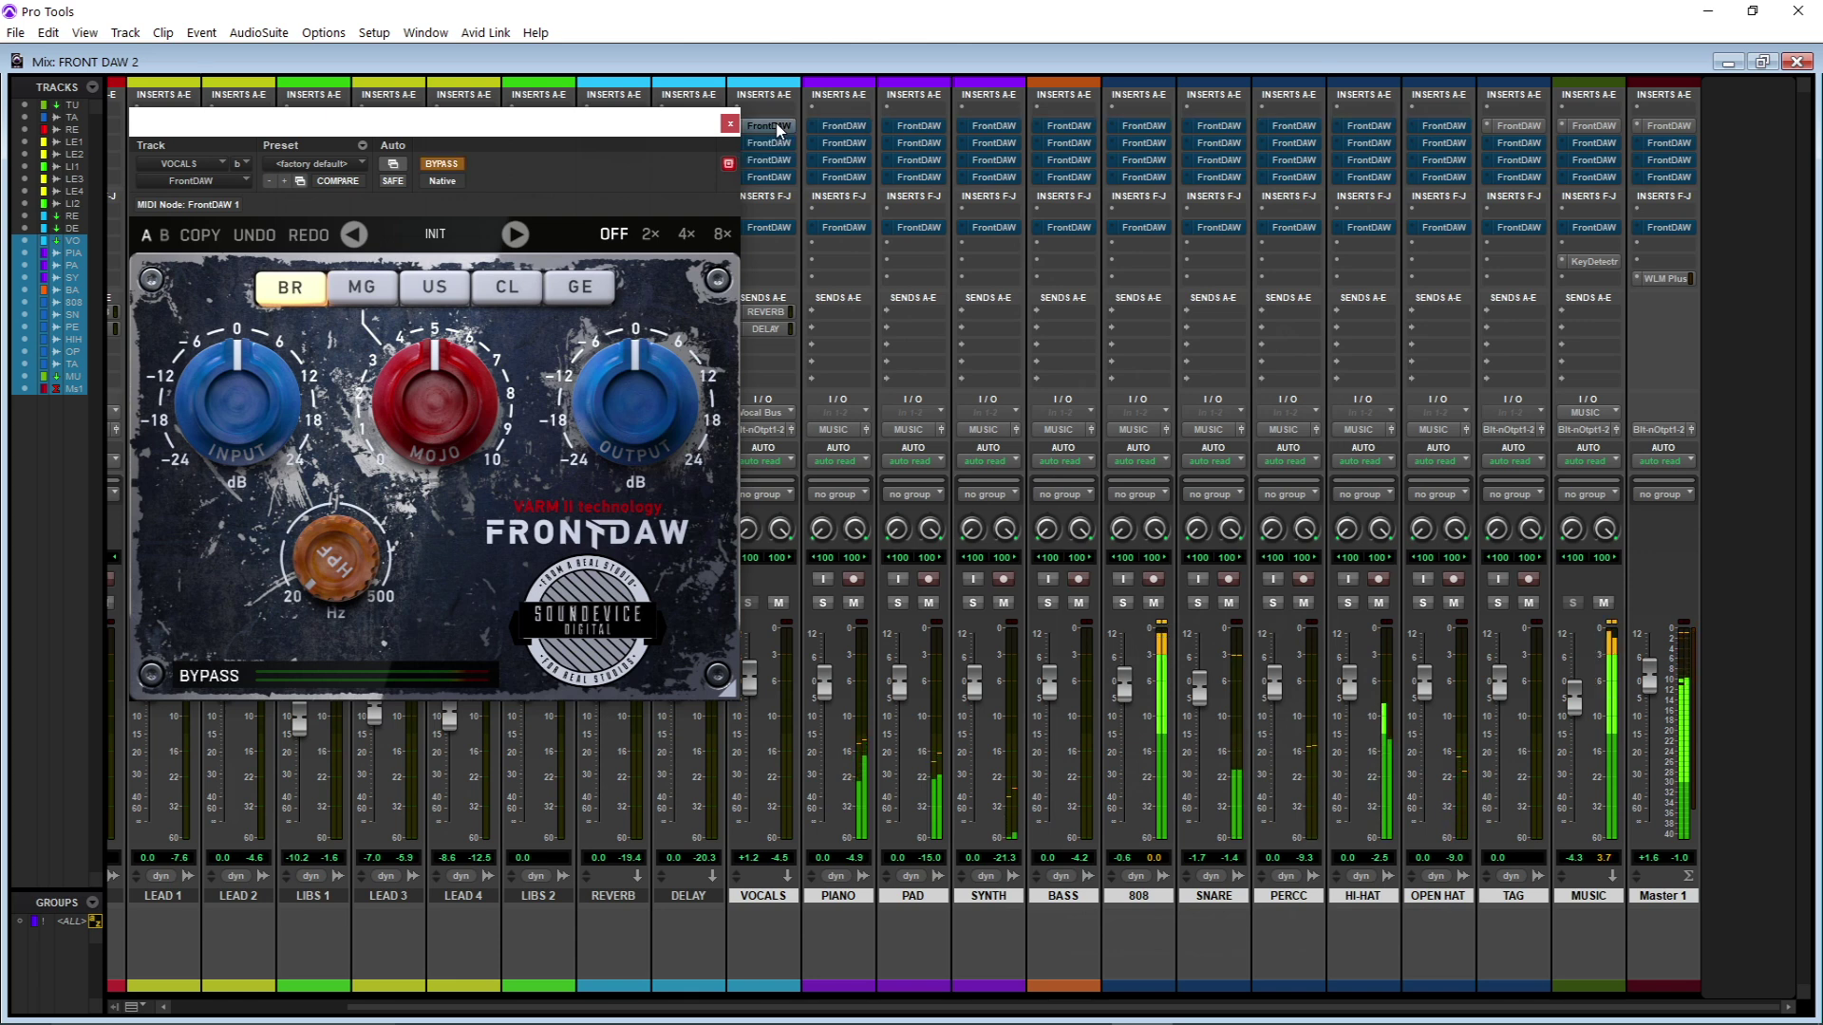
click(778, 144)
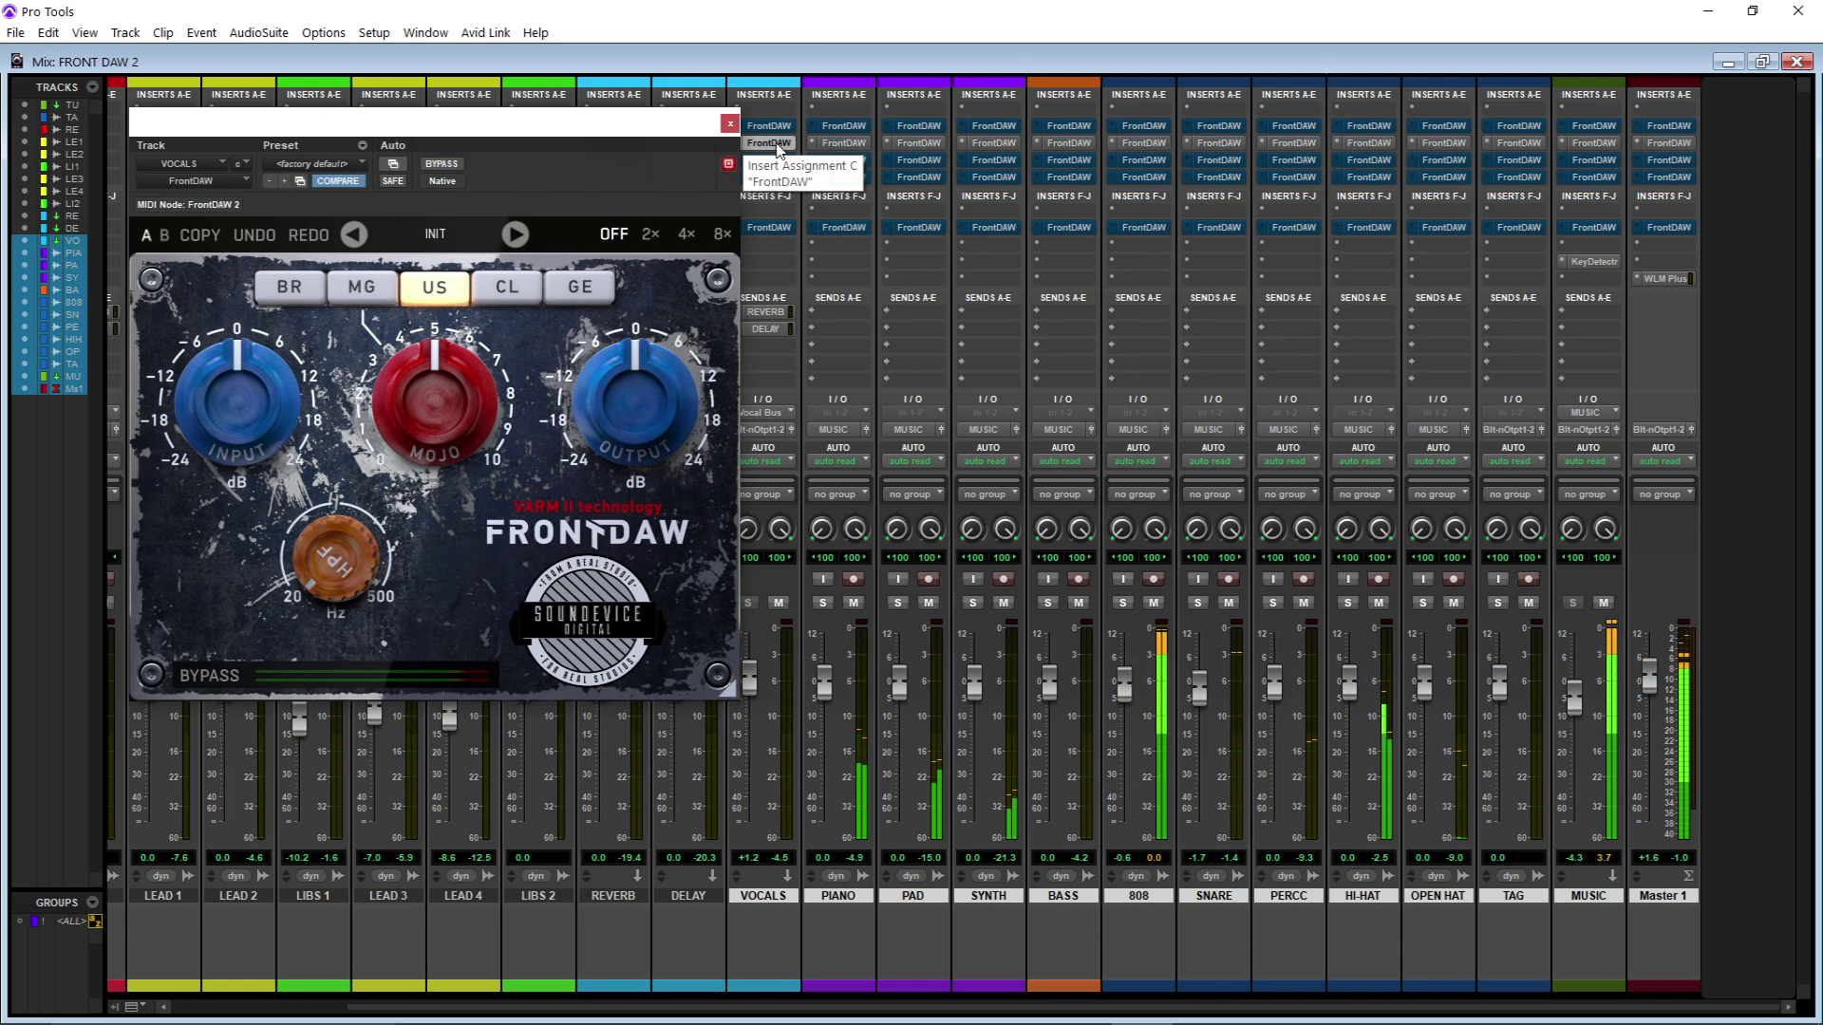
Step: Bypass the GE, MG and CL inserts, A/B the CL one, and return to the BR insert
click(774, 161)
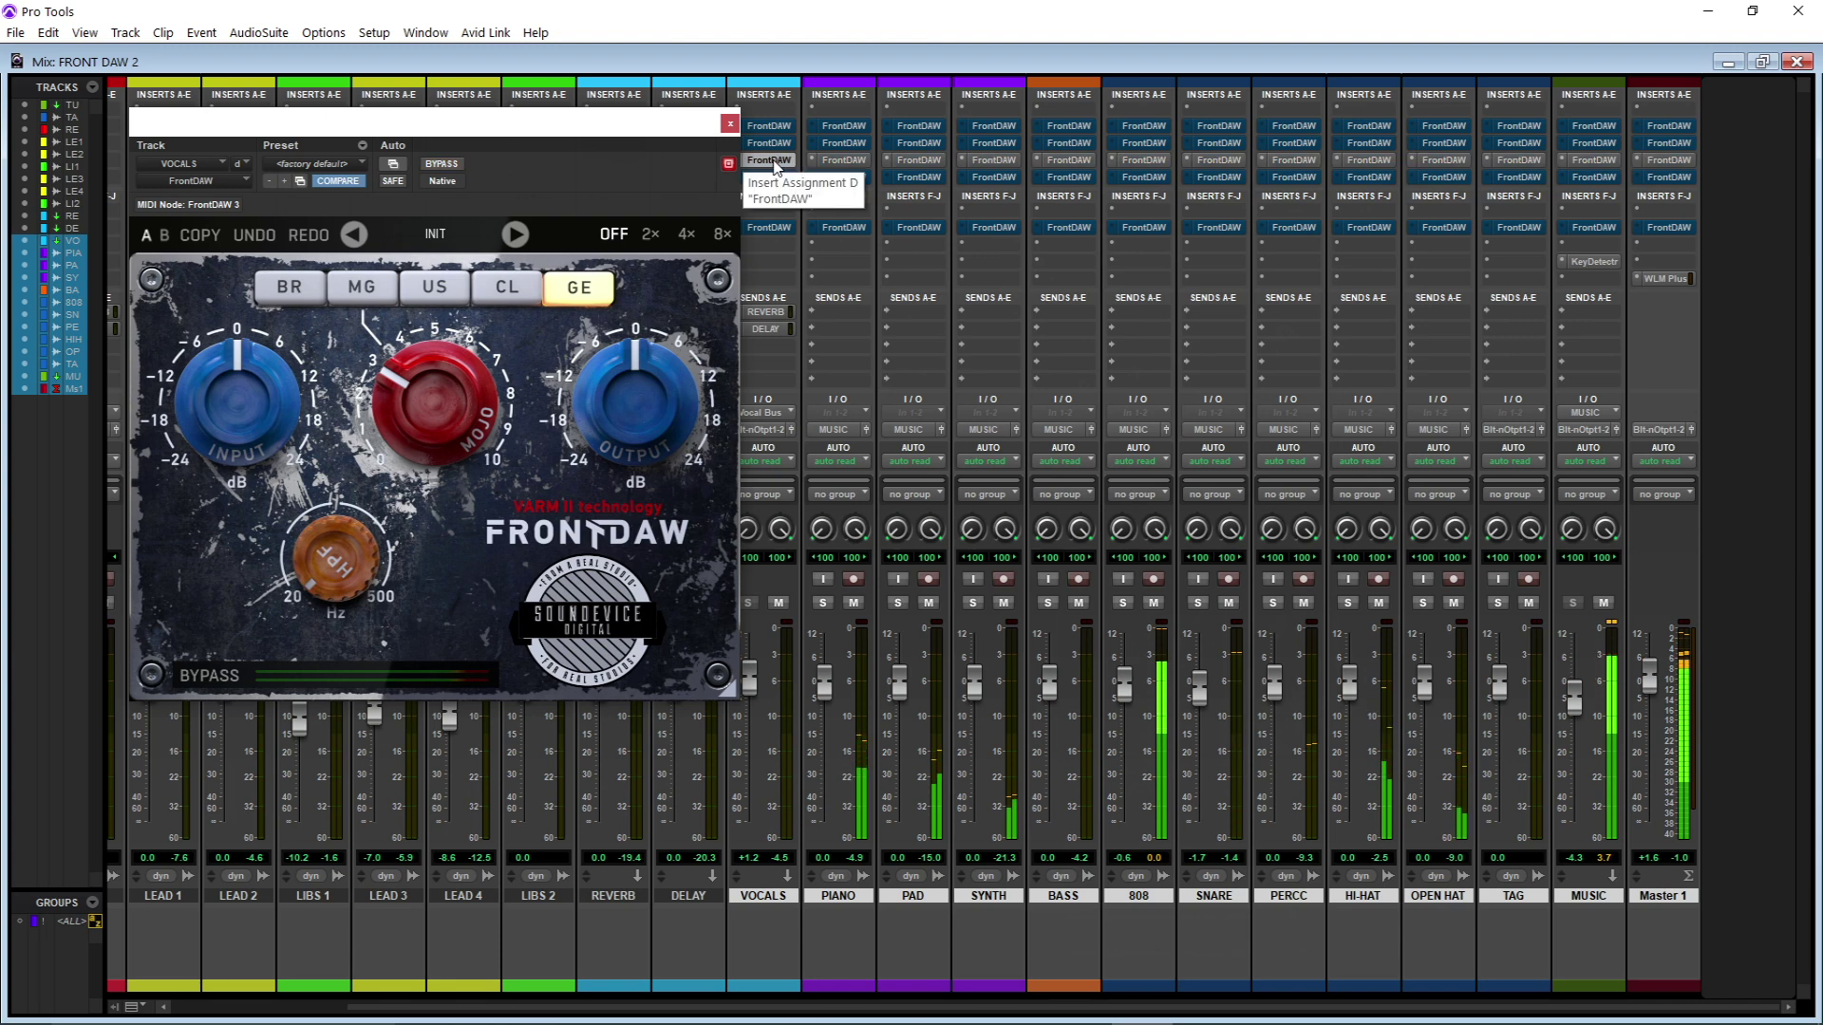
ctrl+click(775, 161)
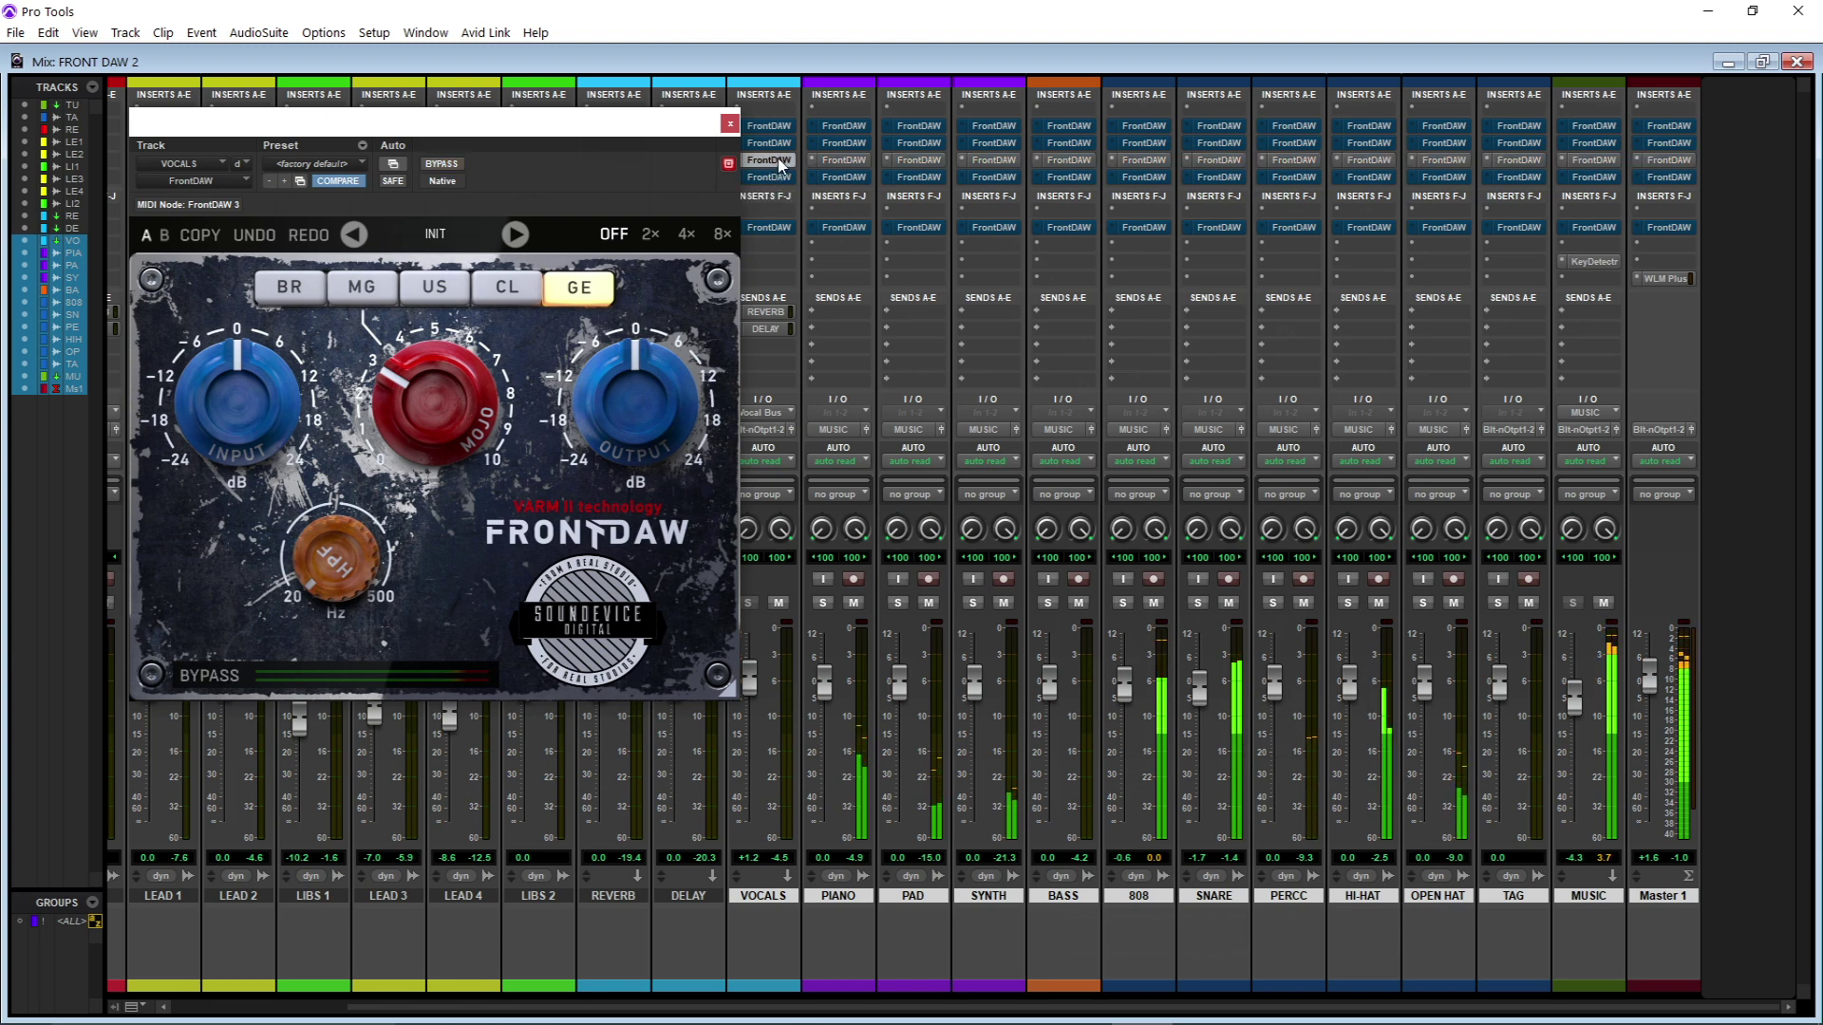
click(775, 176)
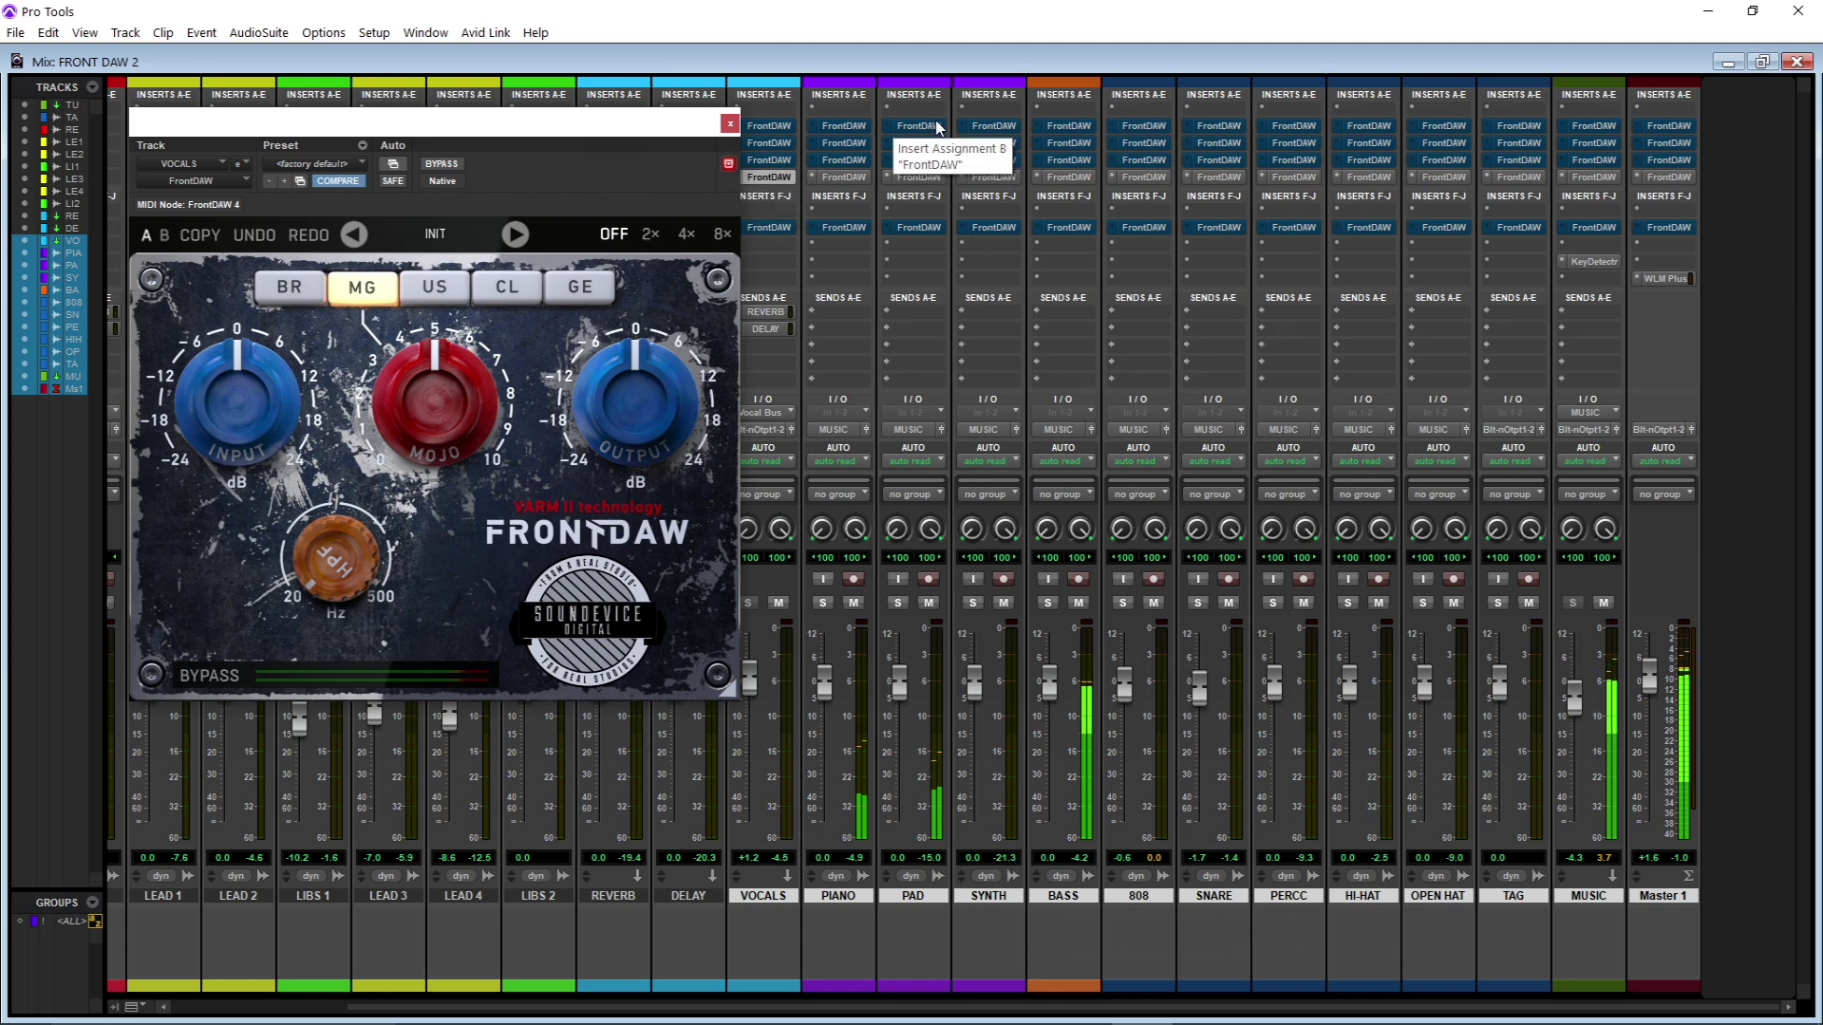
ctrl+alt+click(784, 178)
ctrl+alt+click(779, 228)
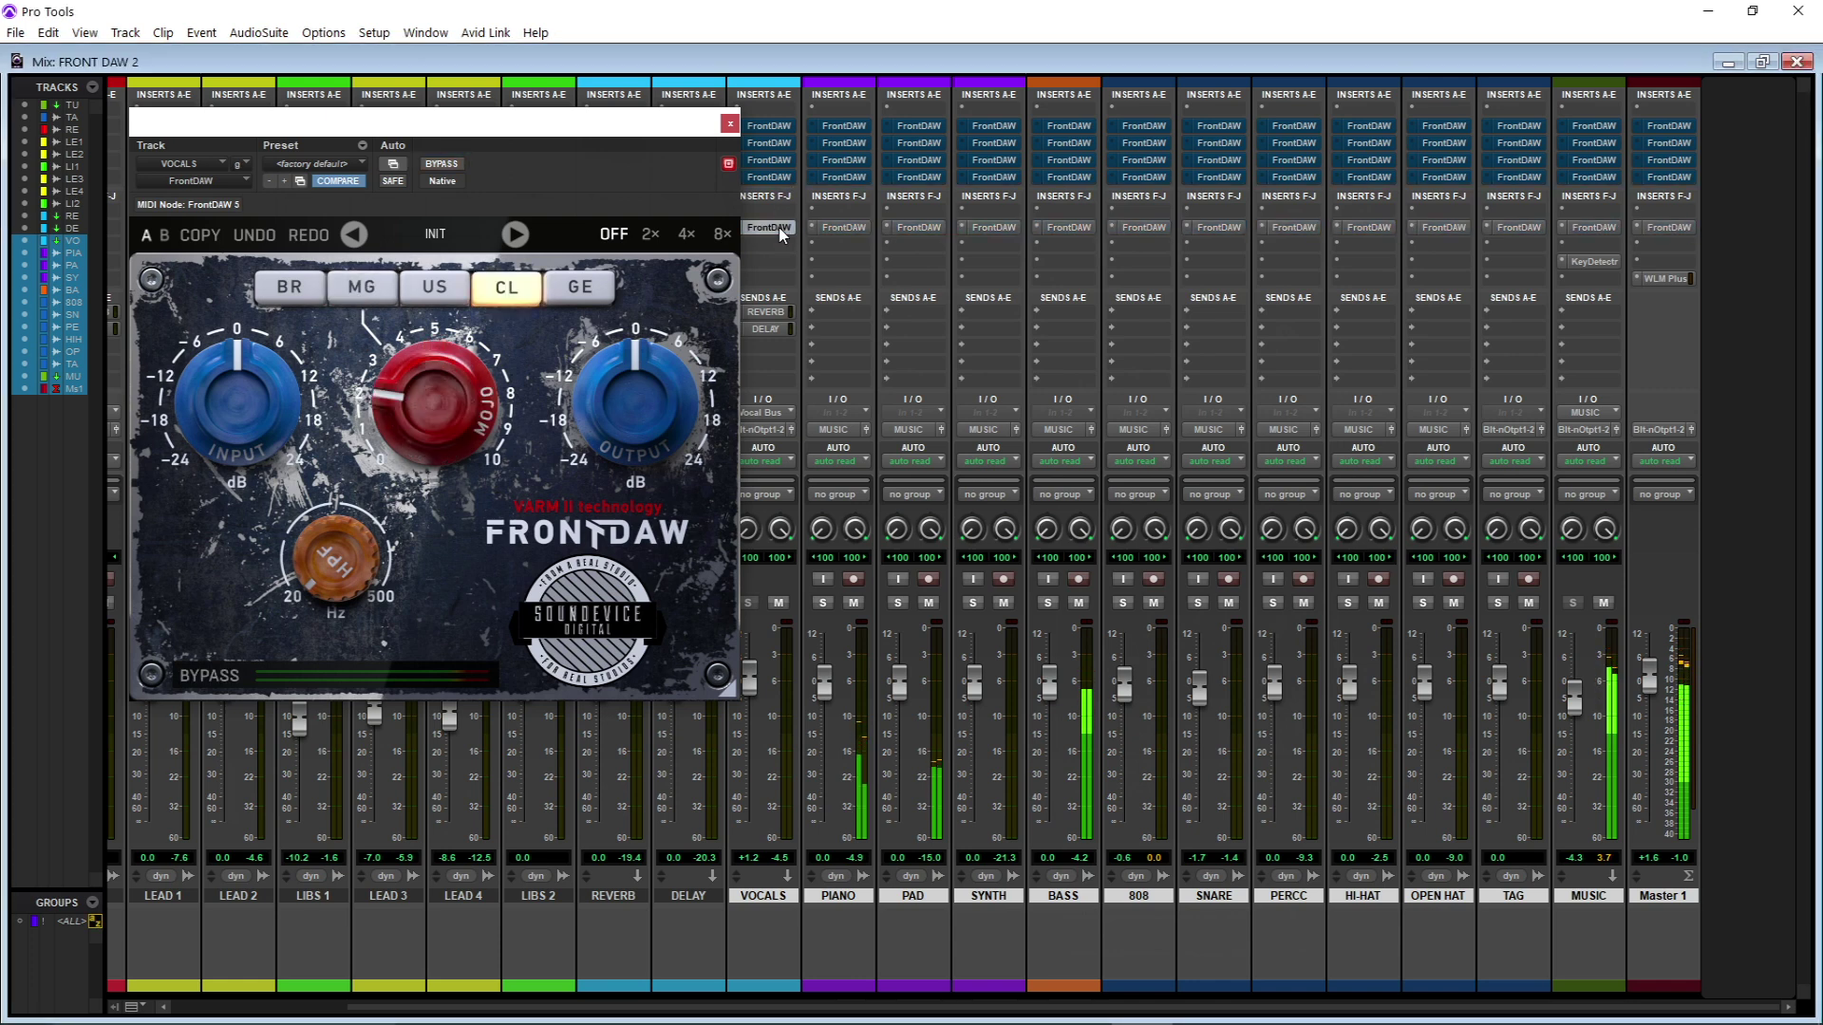
ctrl+alt+click(780, 230)
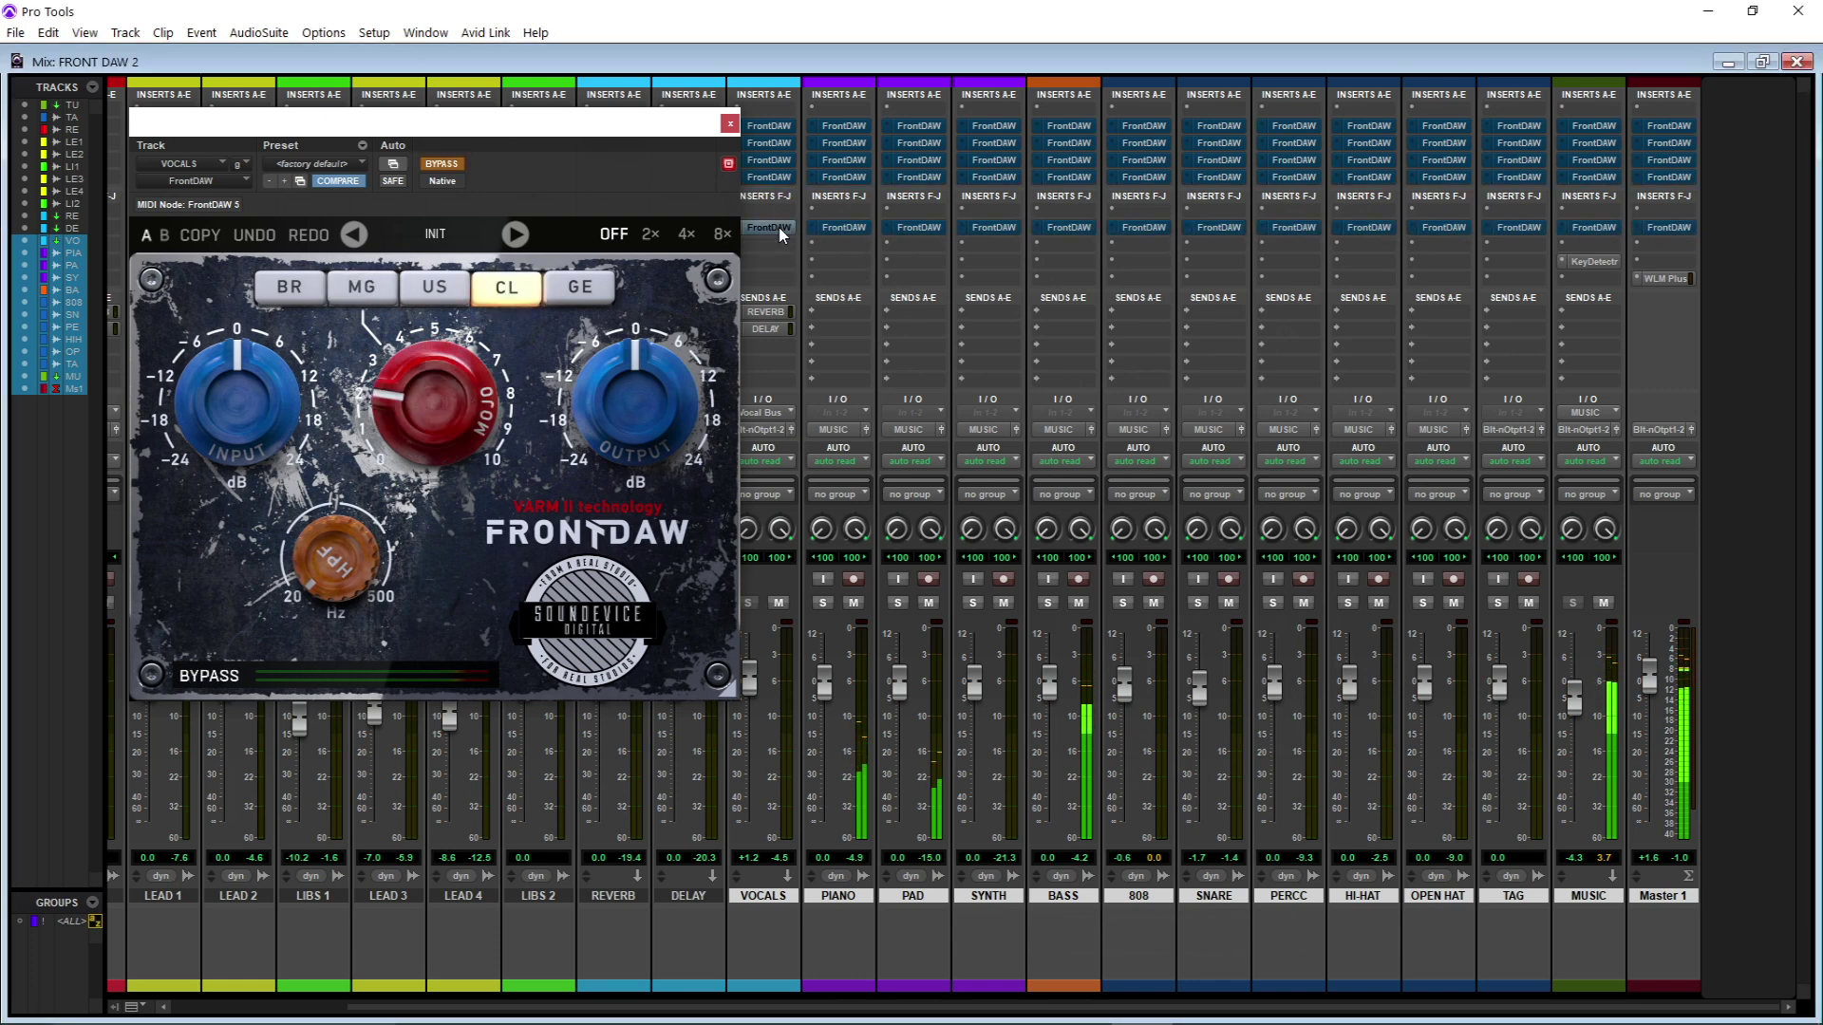
ctrl+alt+click(778, 226)
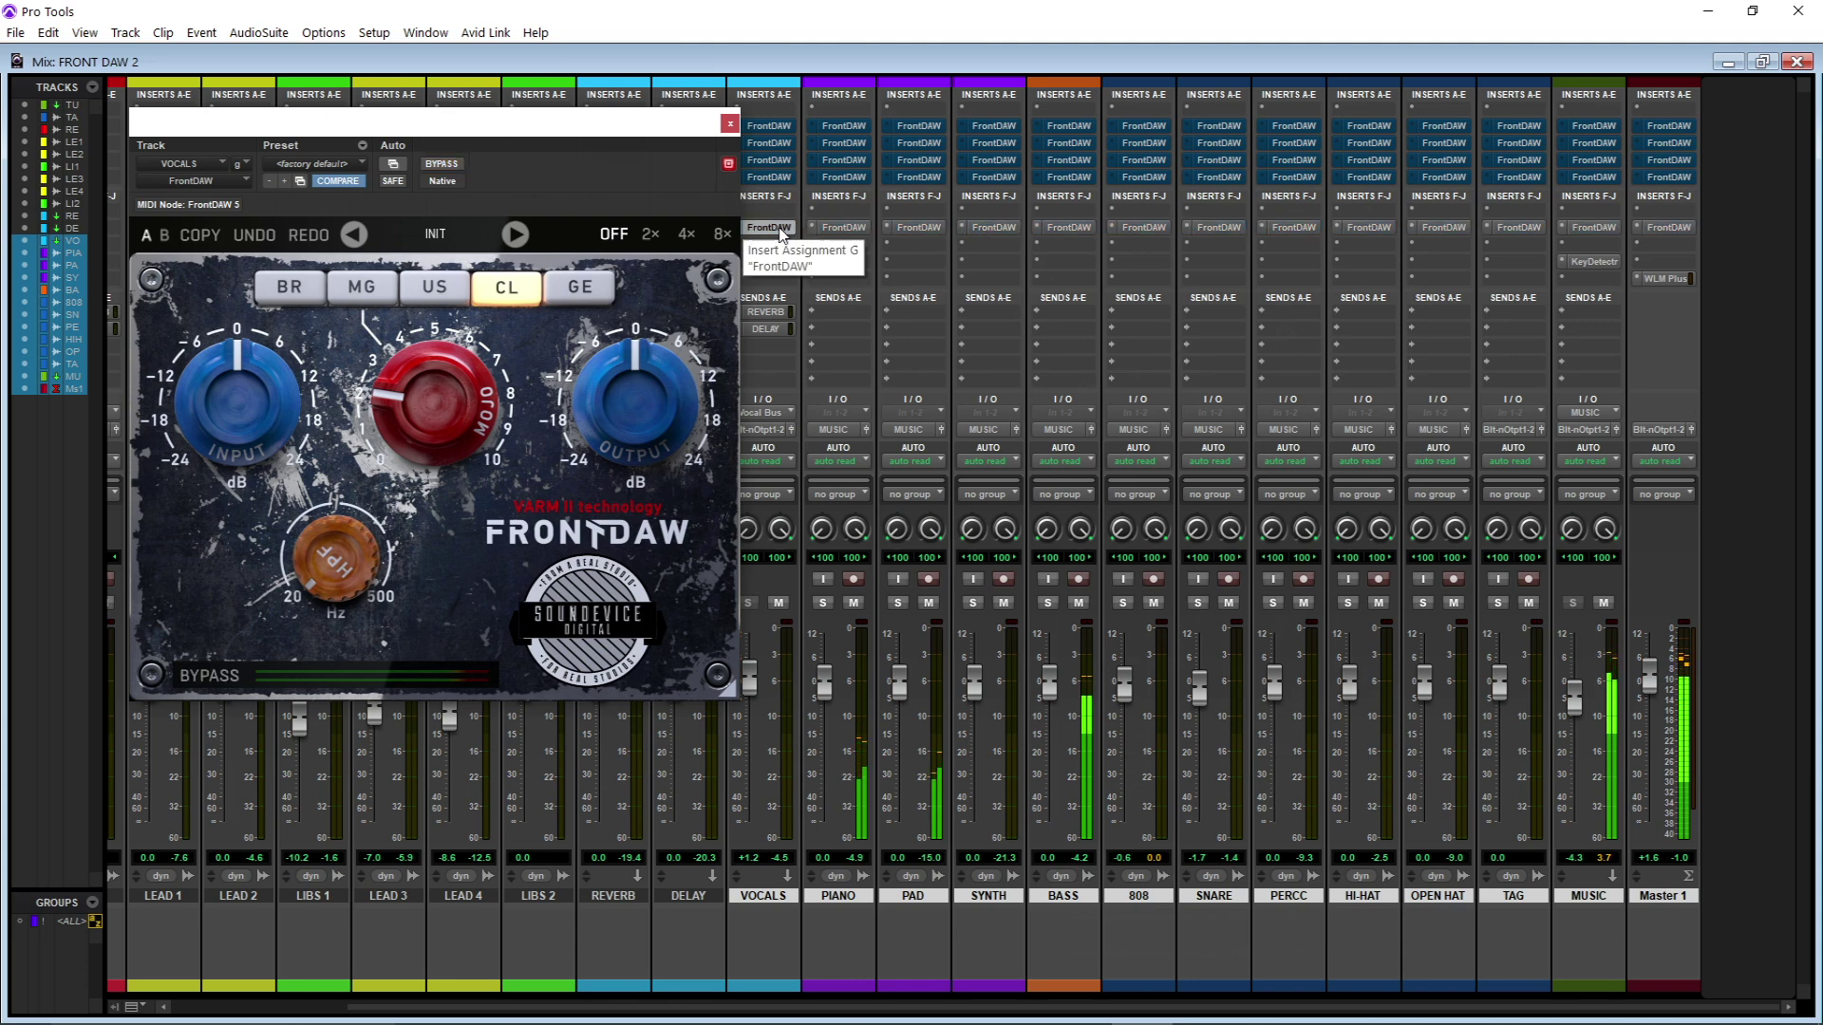
ctrl+alt+click(778, 226)
click(777, 128)
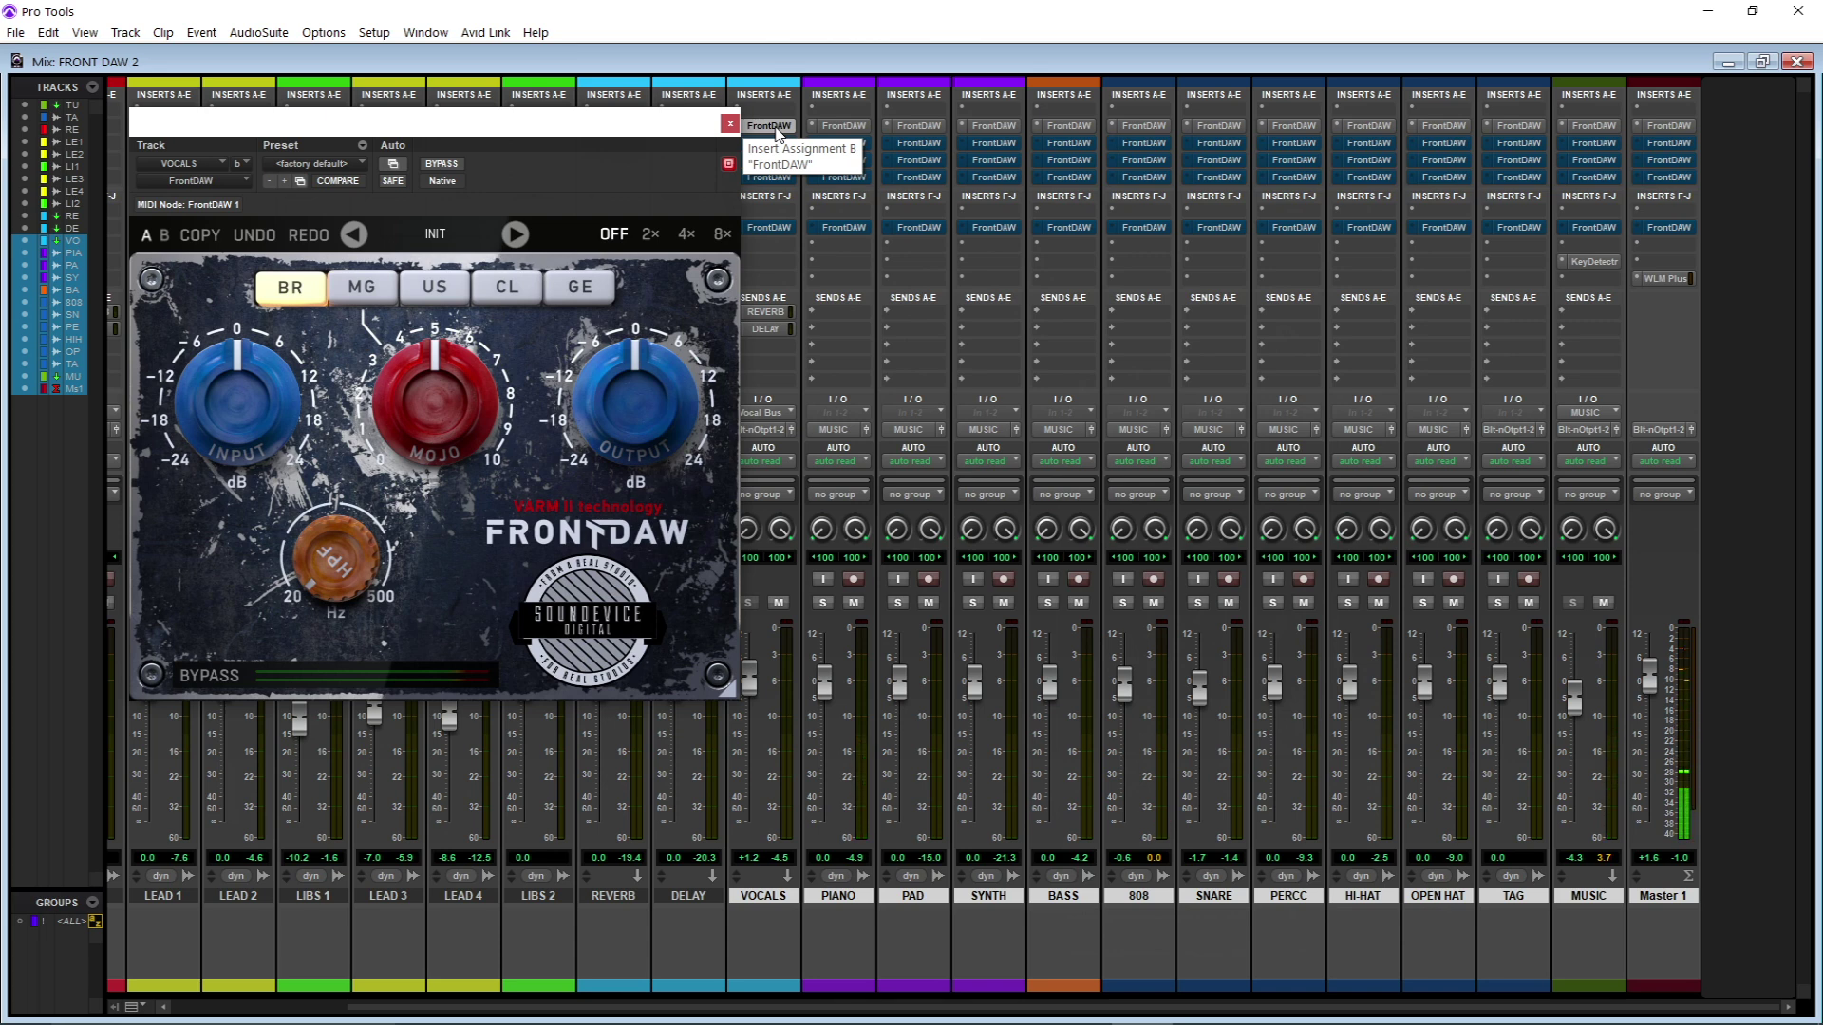
Step: Move the FrontDAW 1 window toward centre-right so the LEAD 1 through LIBS 2 strips are visible
drag(572, 122, 849, 51)
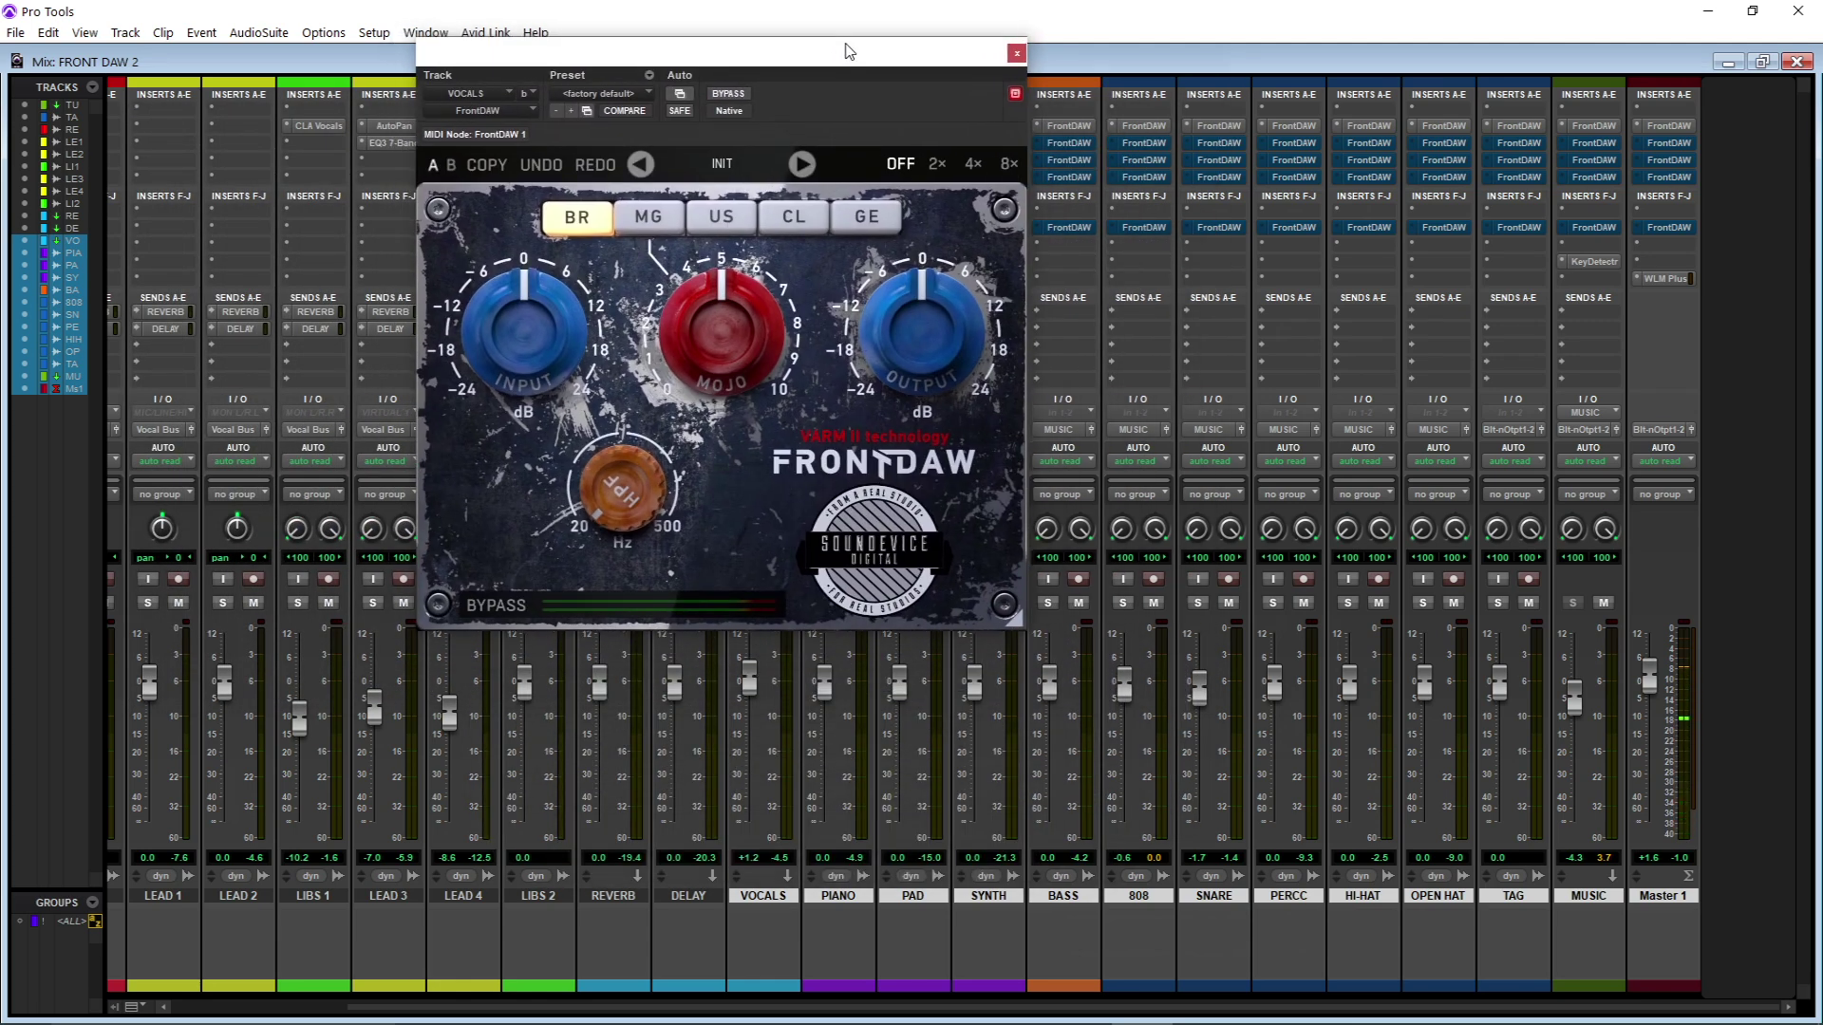